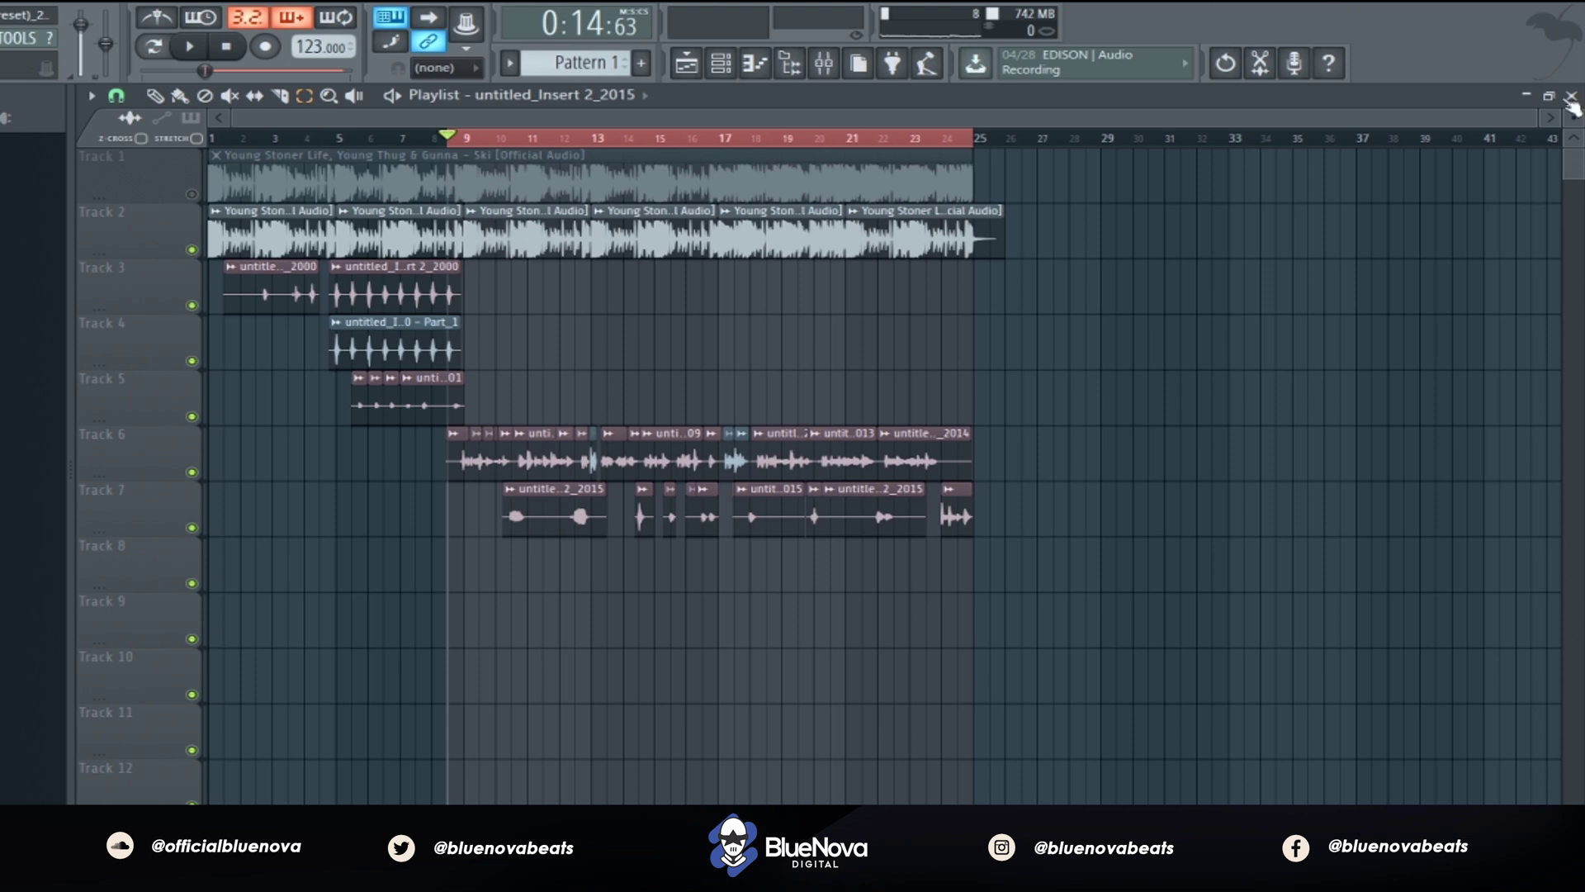
Step: Show the mixer and solo the untitled_Insert 2_2000 vocal track on insert 4
click(824, 63)
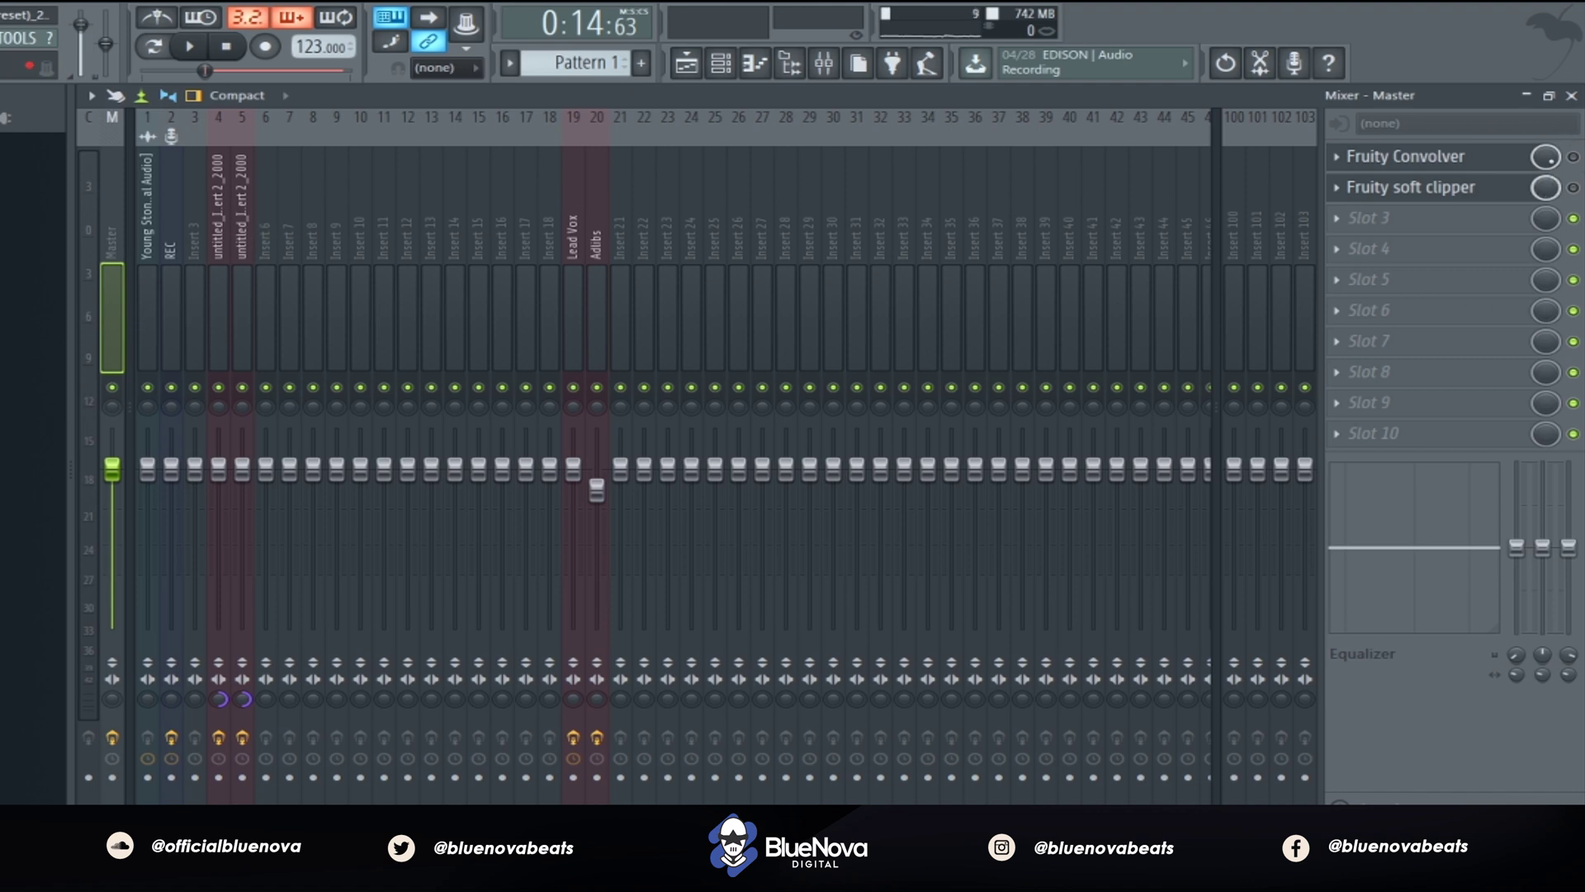
click(221, 254)
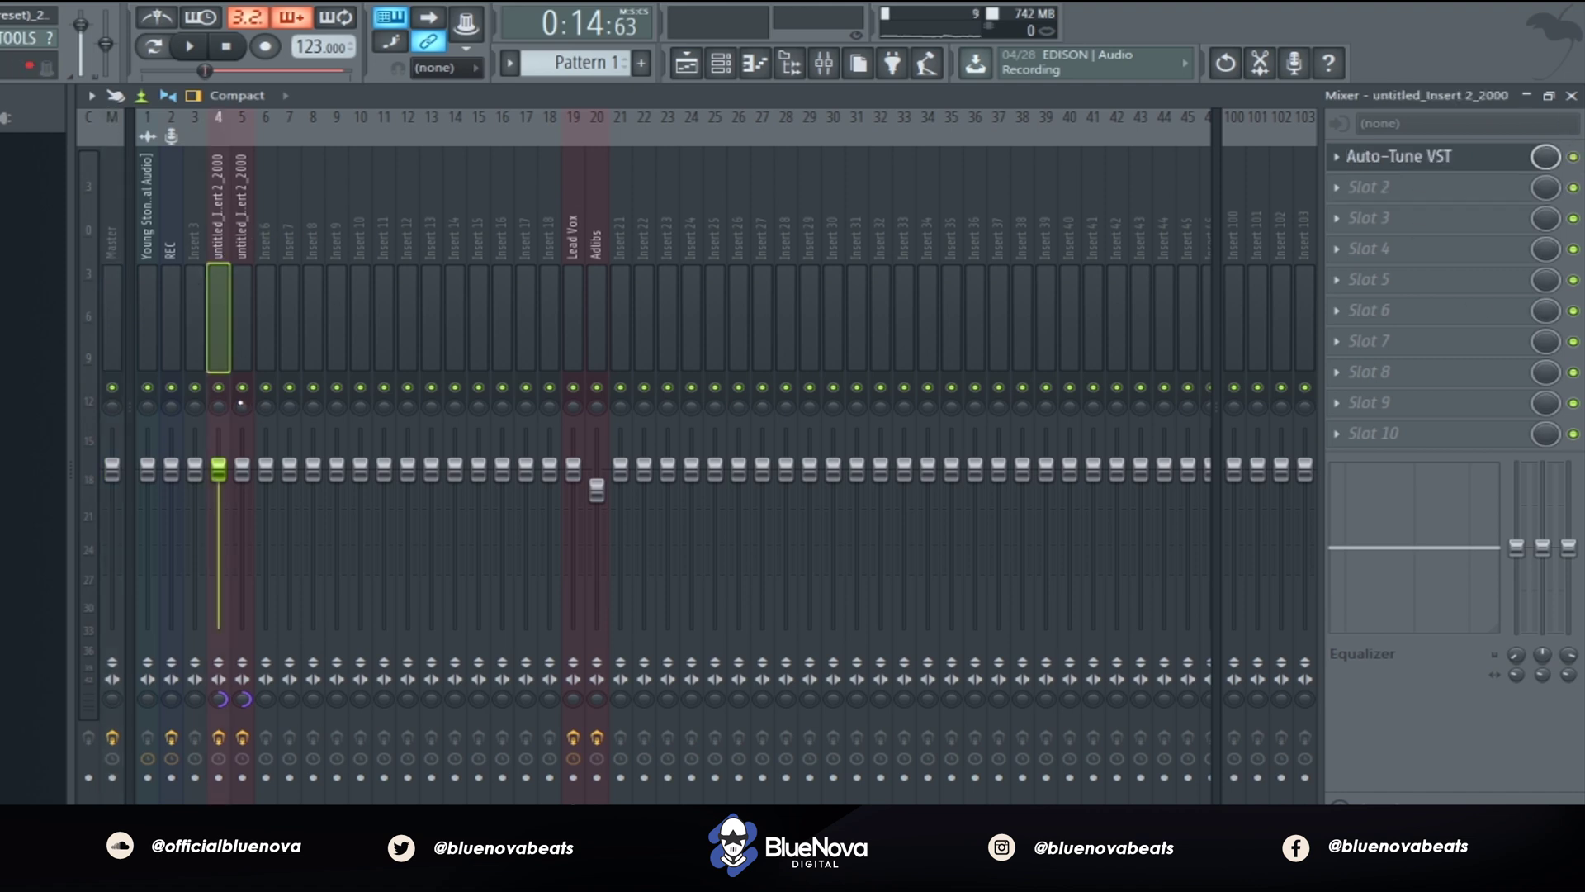
right_click(221, 390)
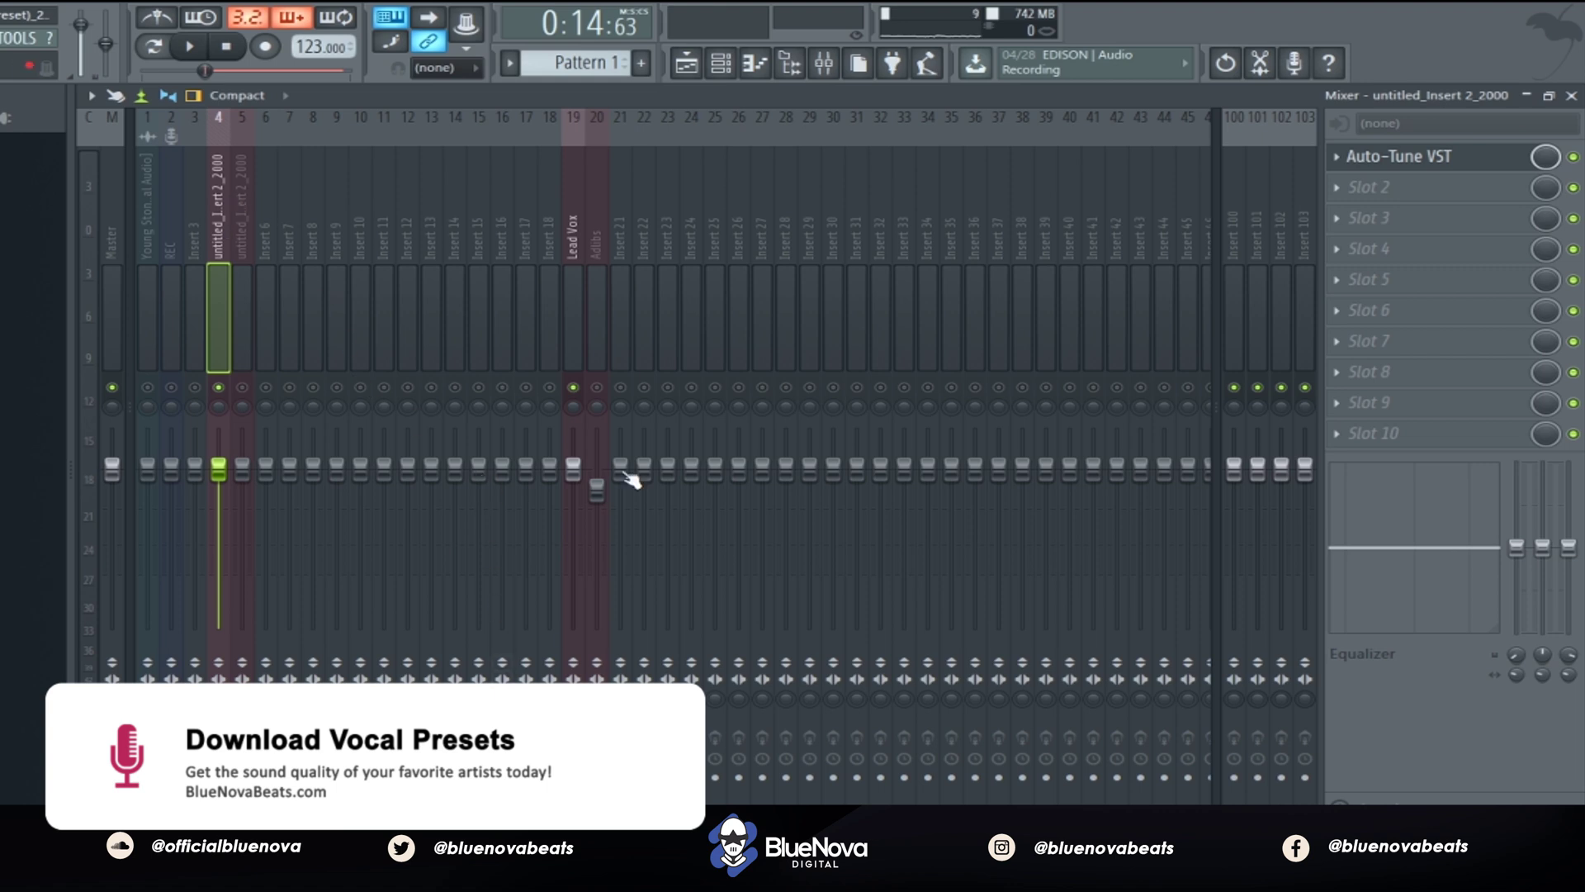
Step: Examine the Lead Vox effect chain and insert 4's Auto-Tune VST settings, and listen to the soloed vocal
click(572, 234)
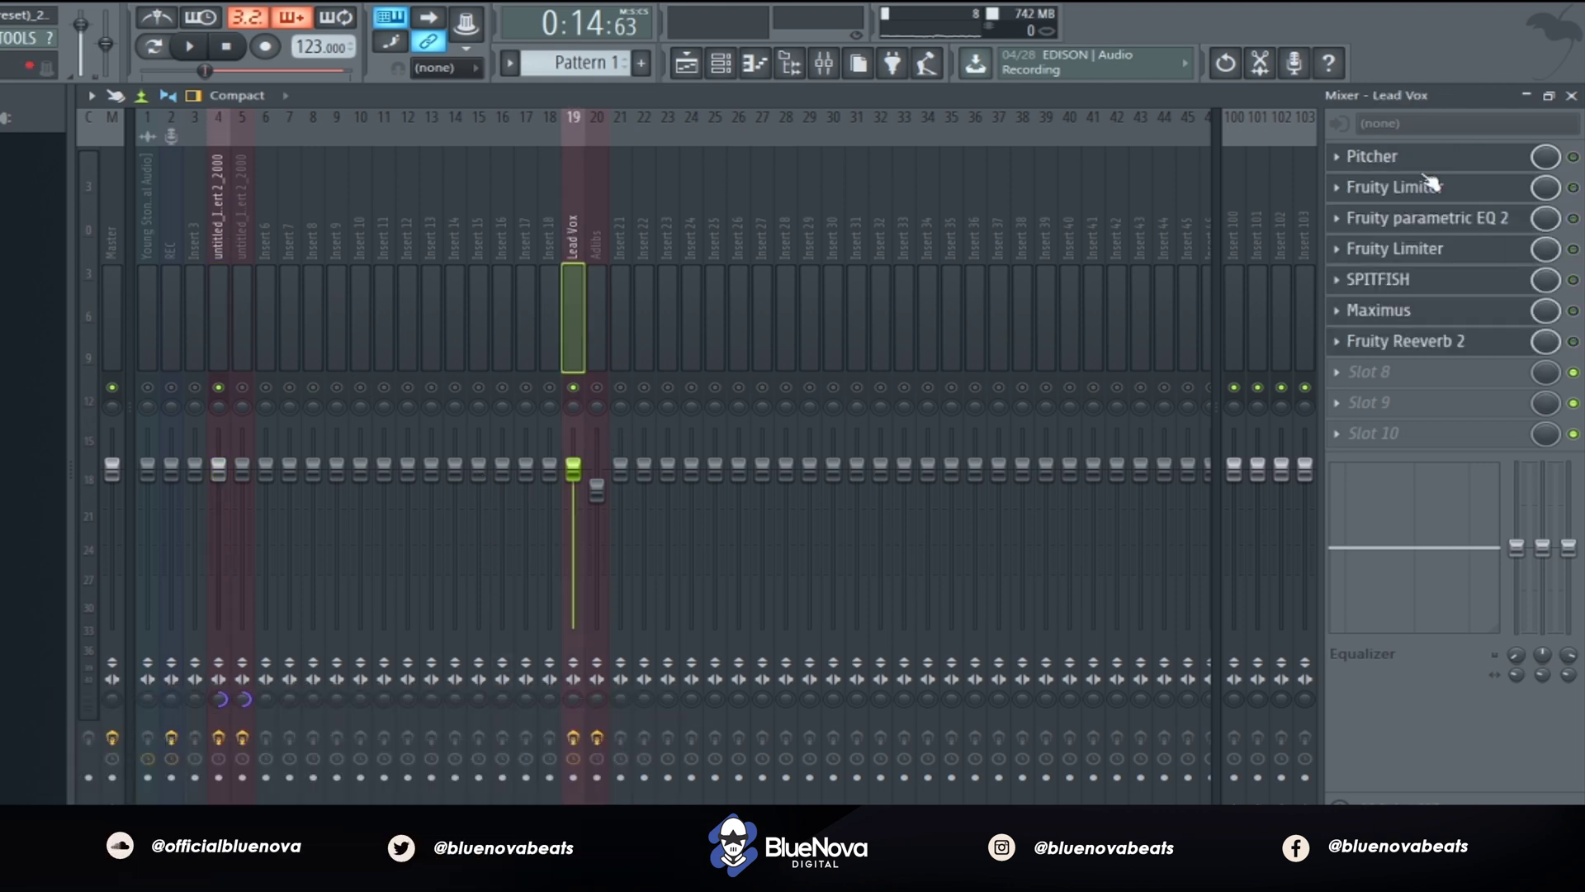
click(218, 235)
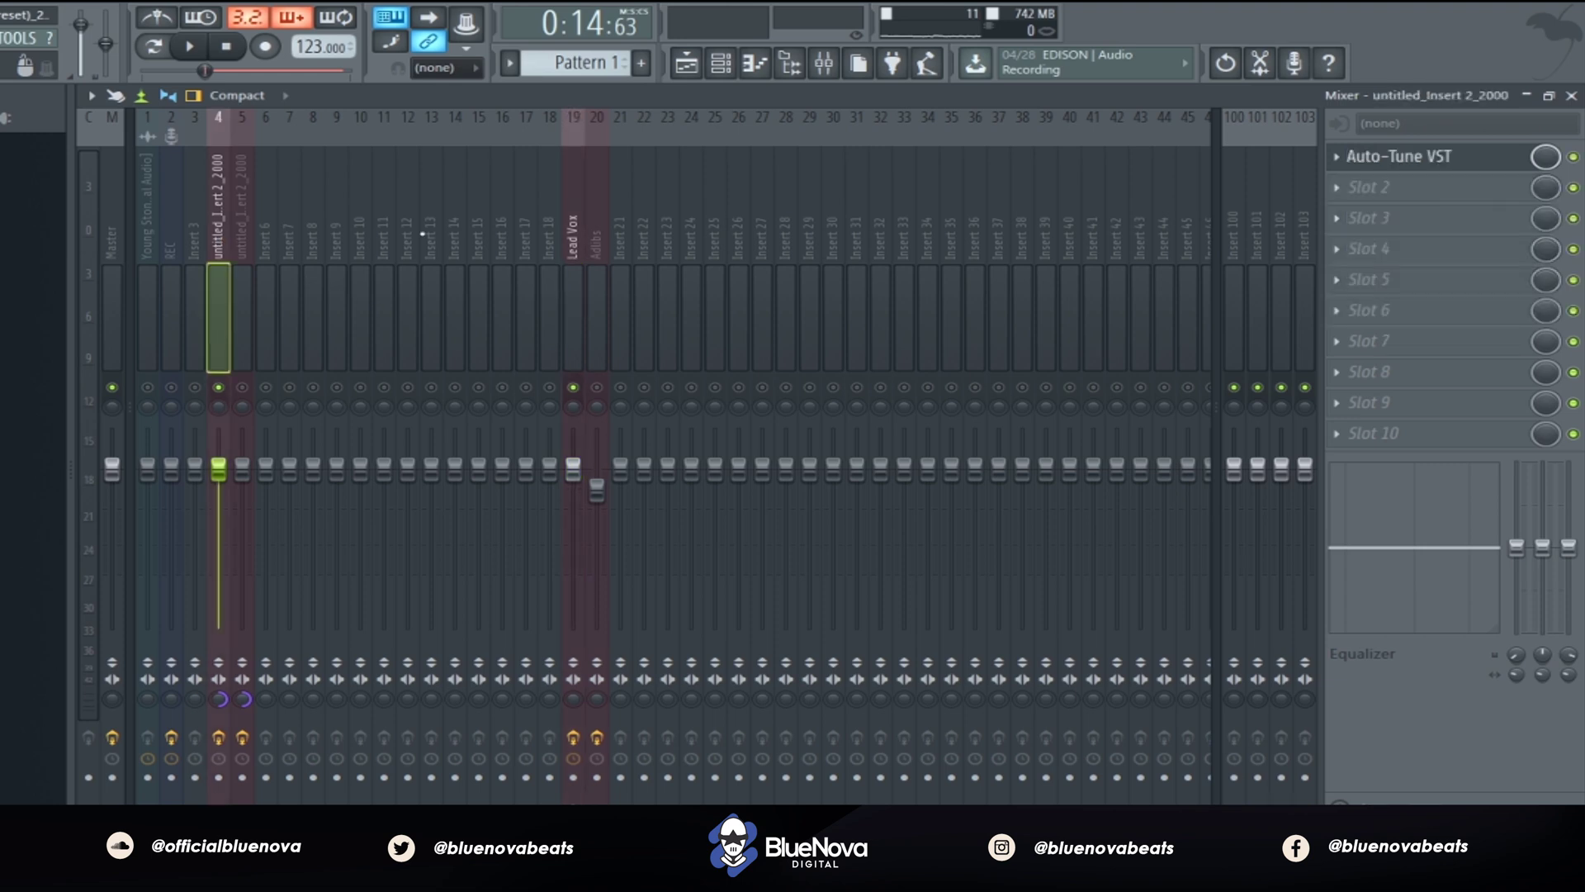
click(1494, 165)
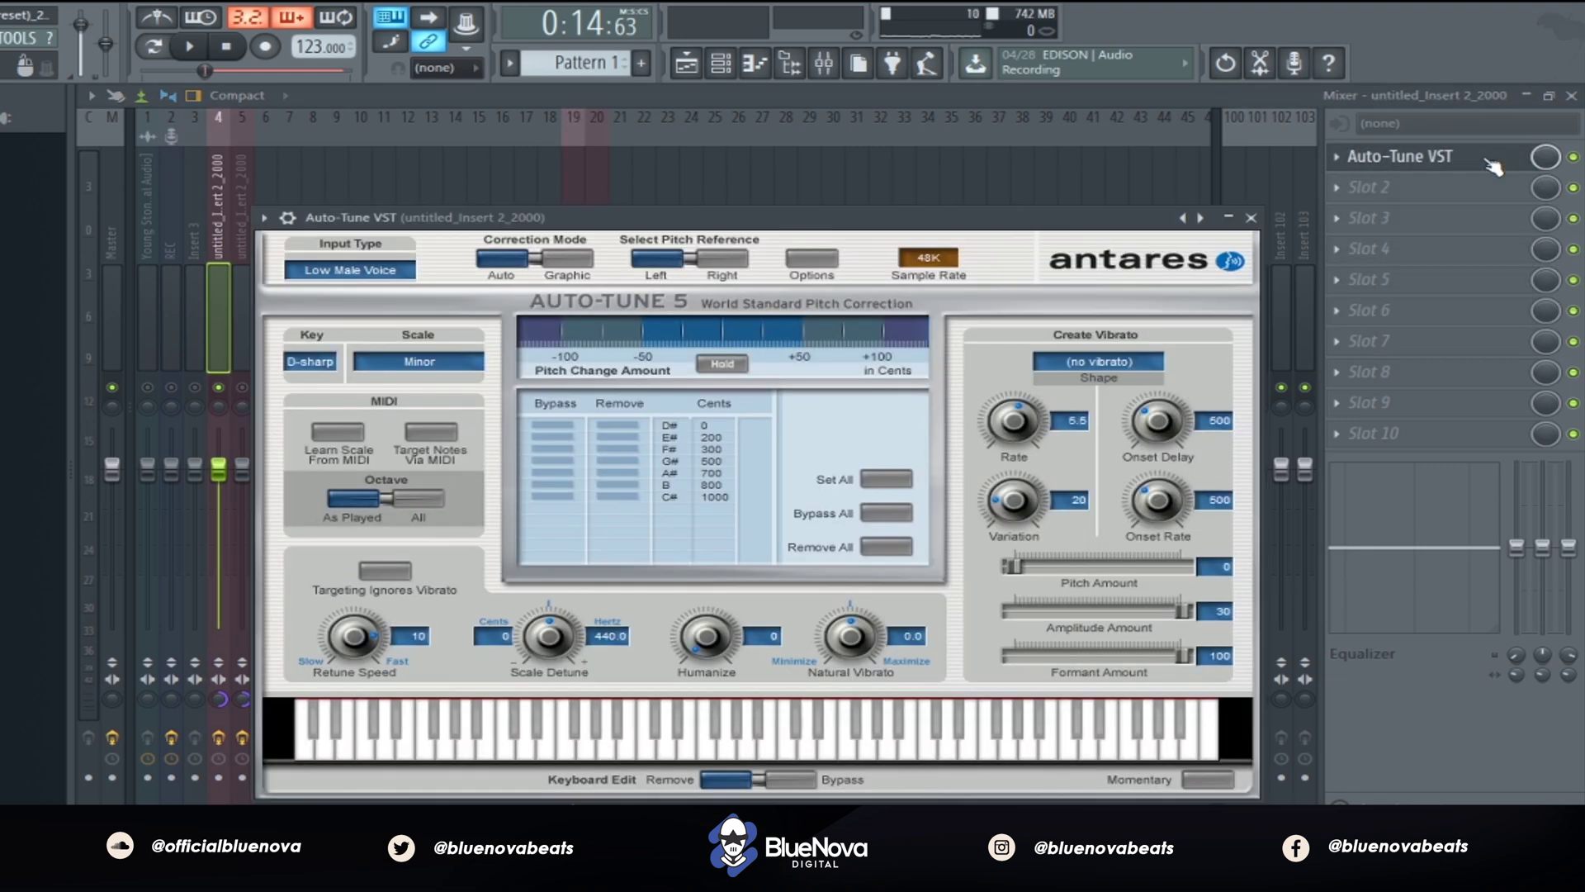
drag(653, 224, 698, 199)
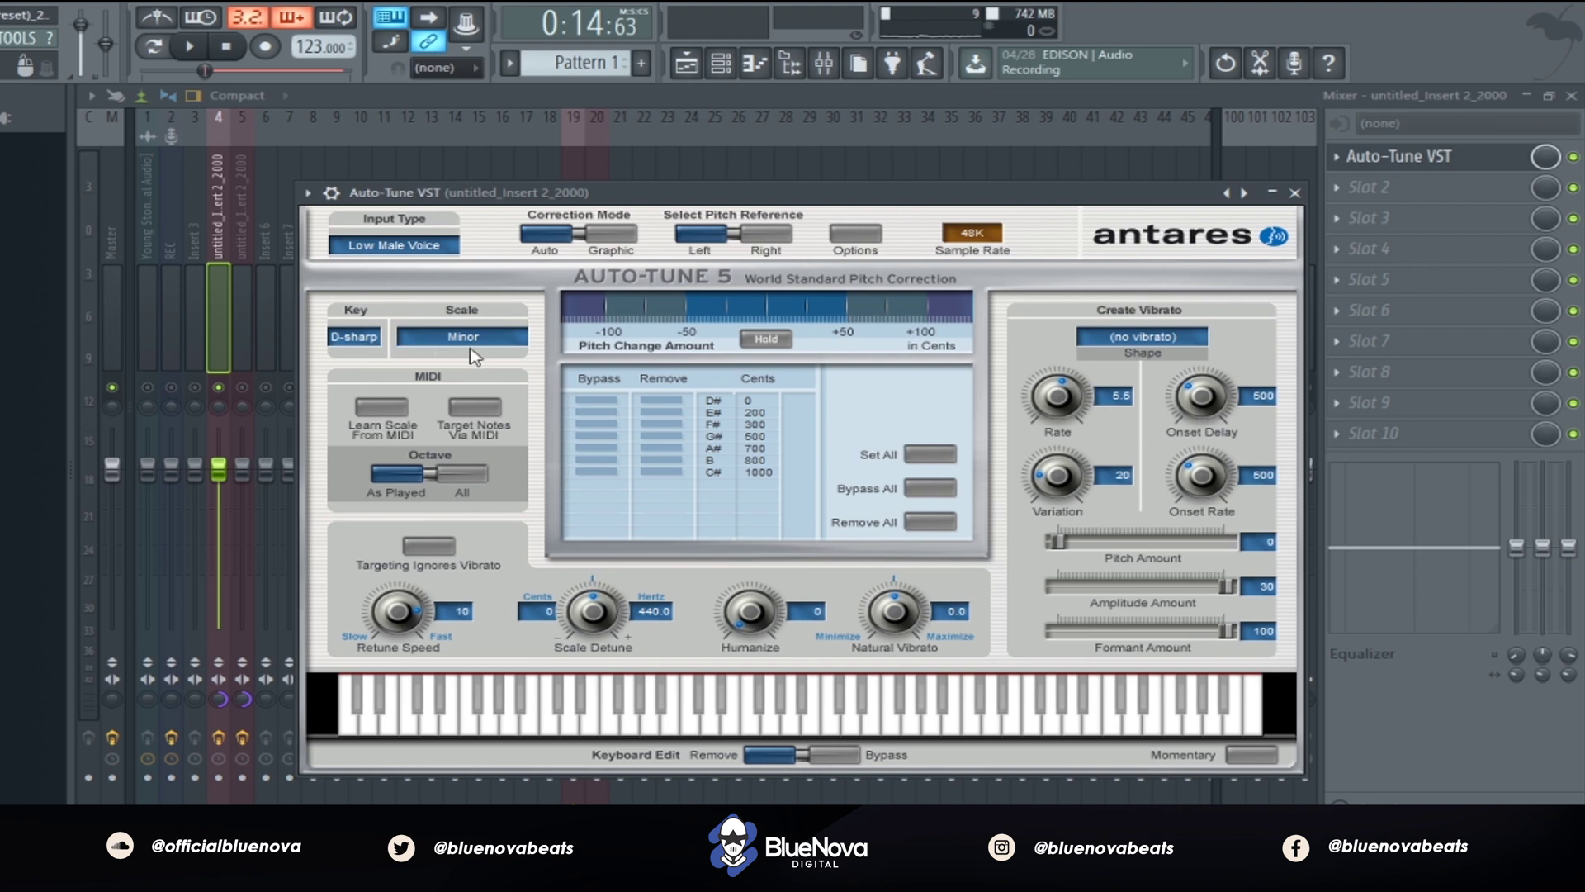
key(Escape)
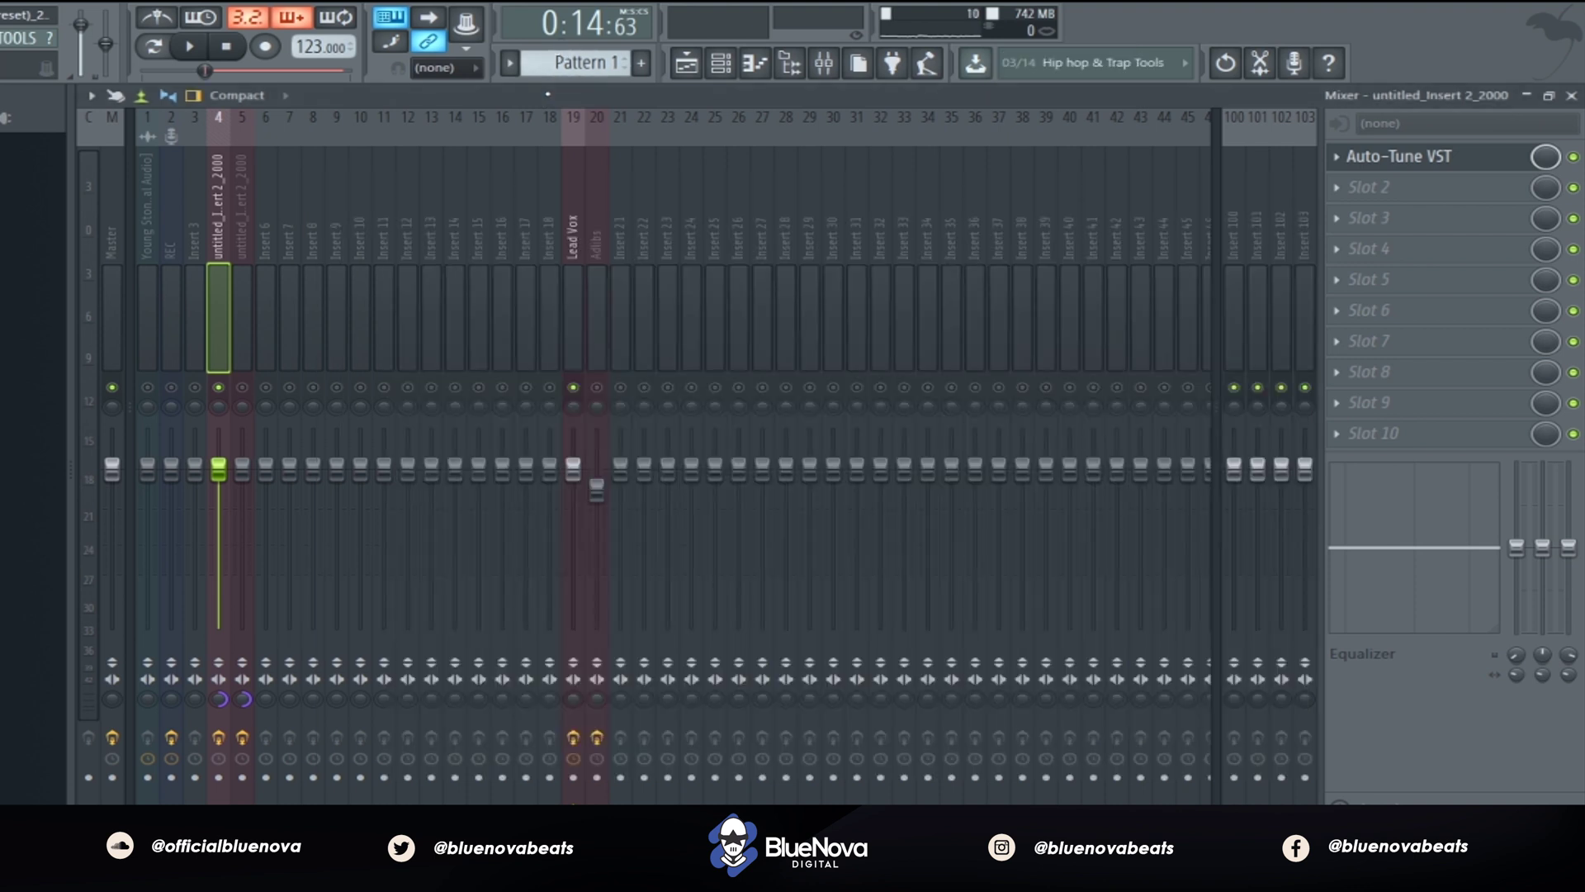
key(space)
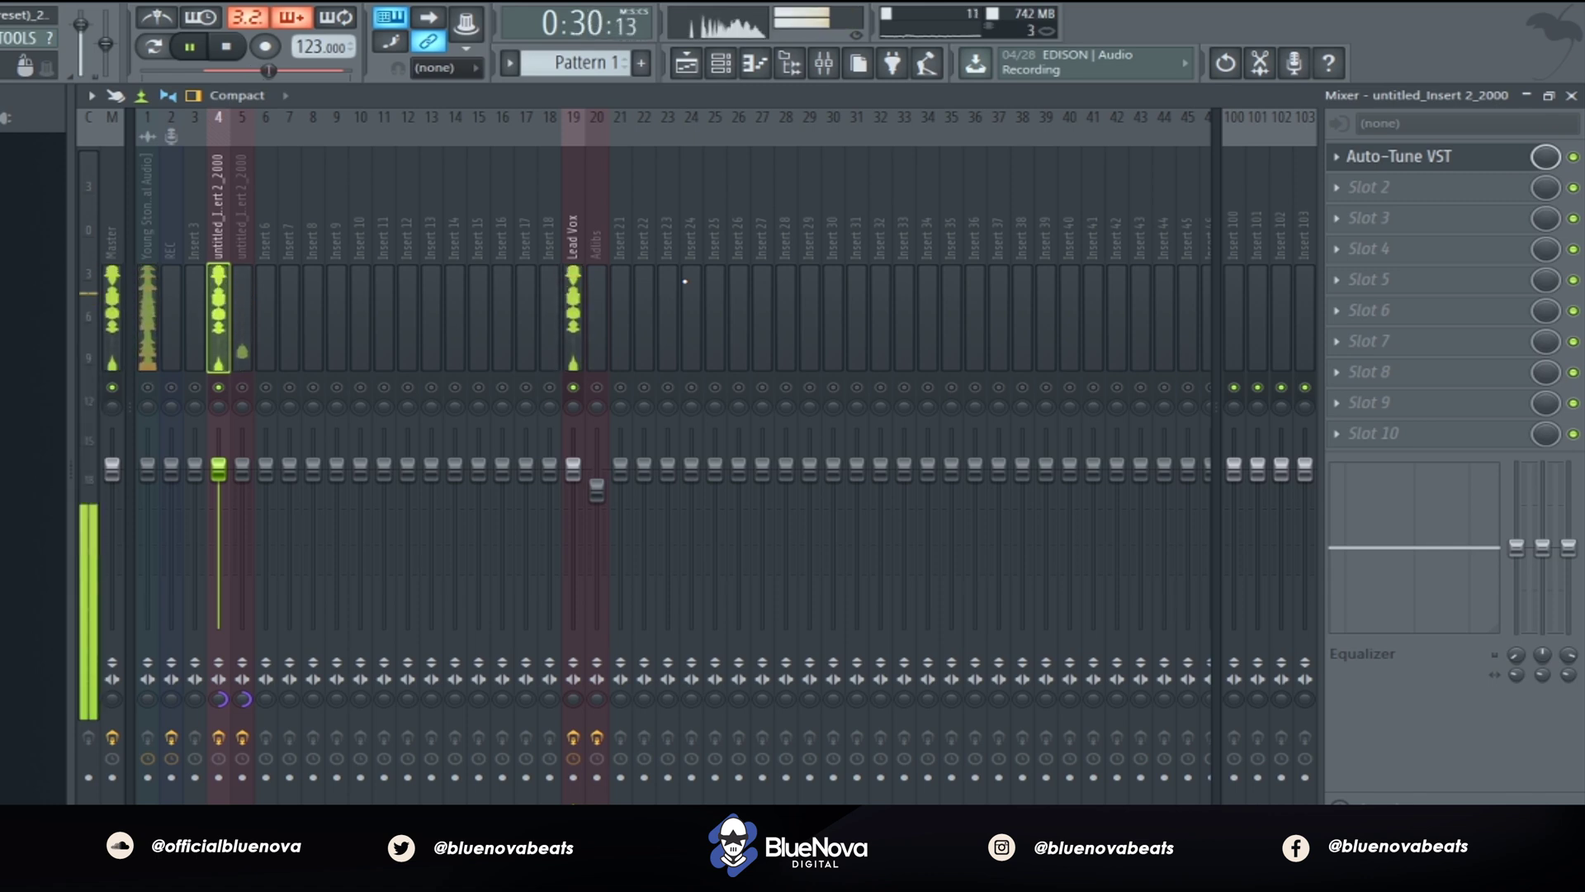
key(space)
Step: Inspect the key, scale and speed settings of the Pitcher plugin on the Lead Vox track
click(574, 245)
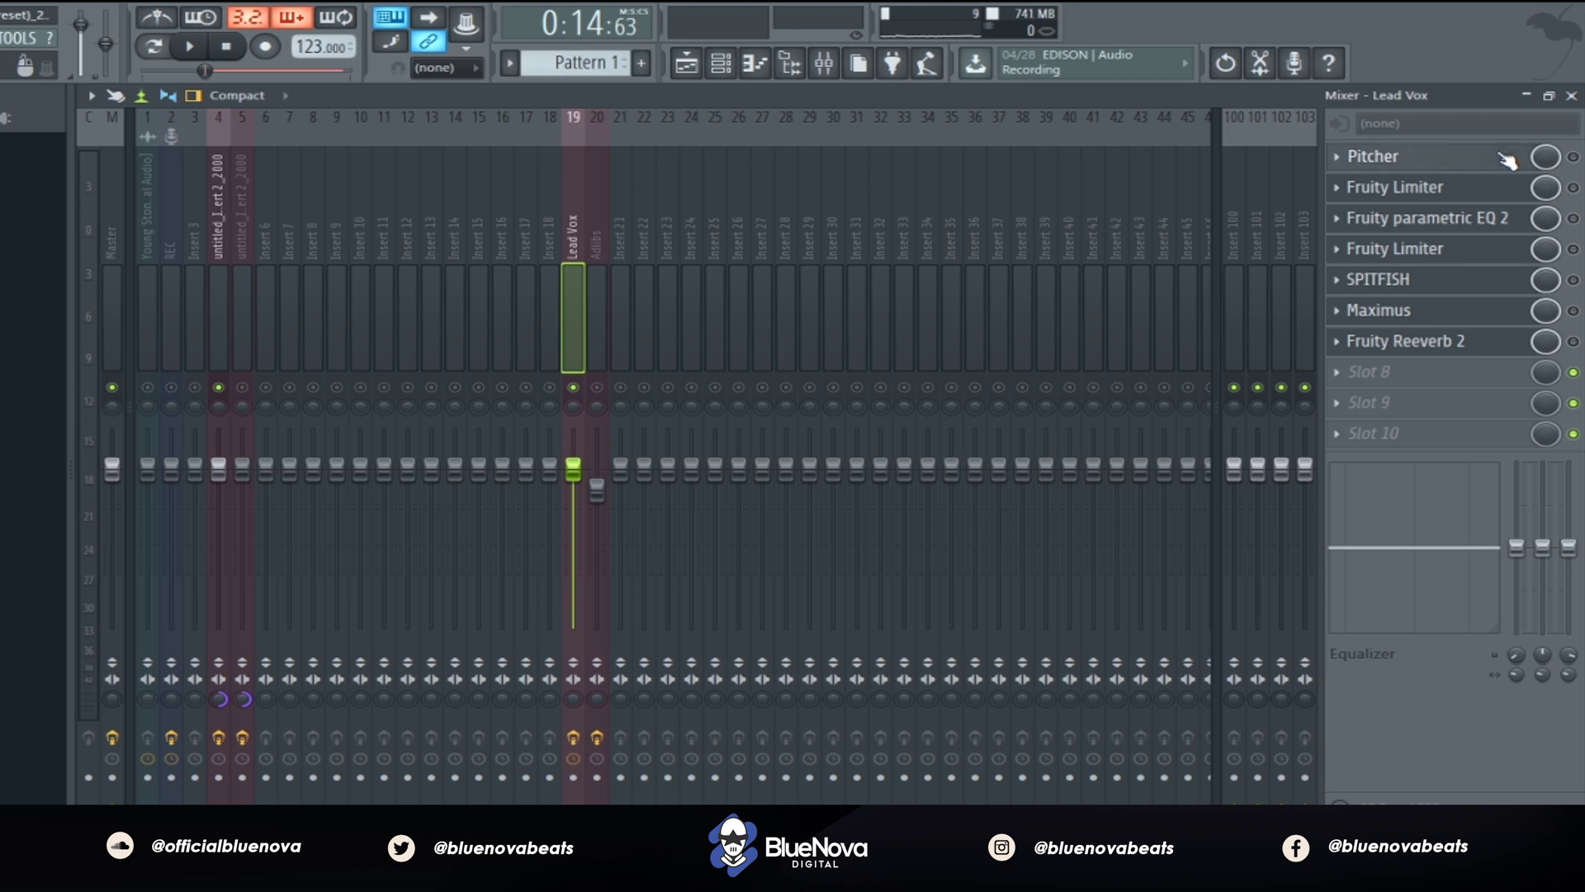
click(1506, 159)
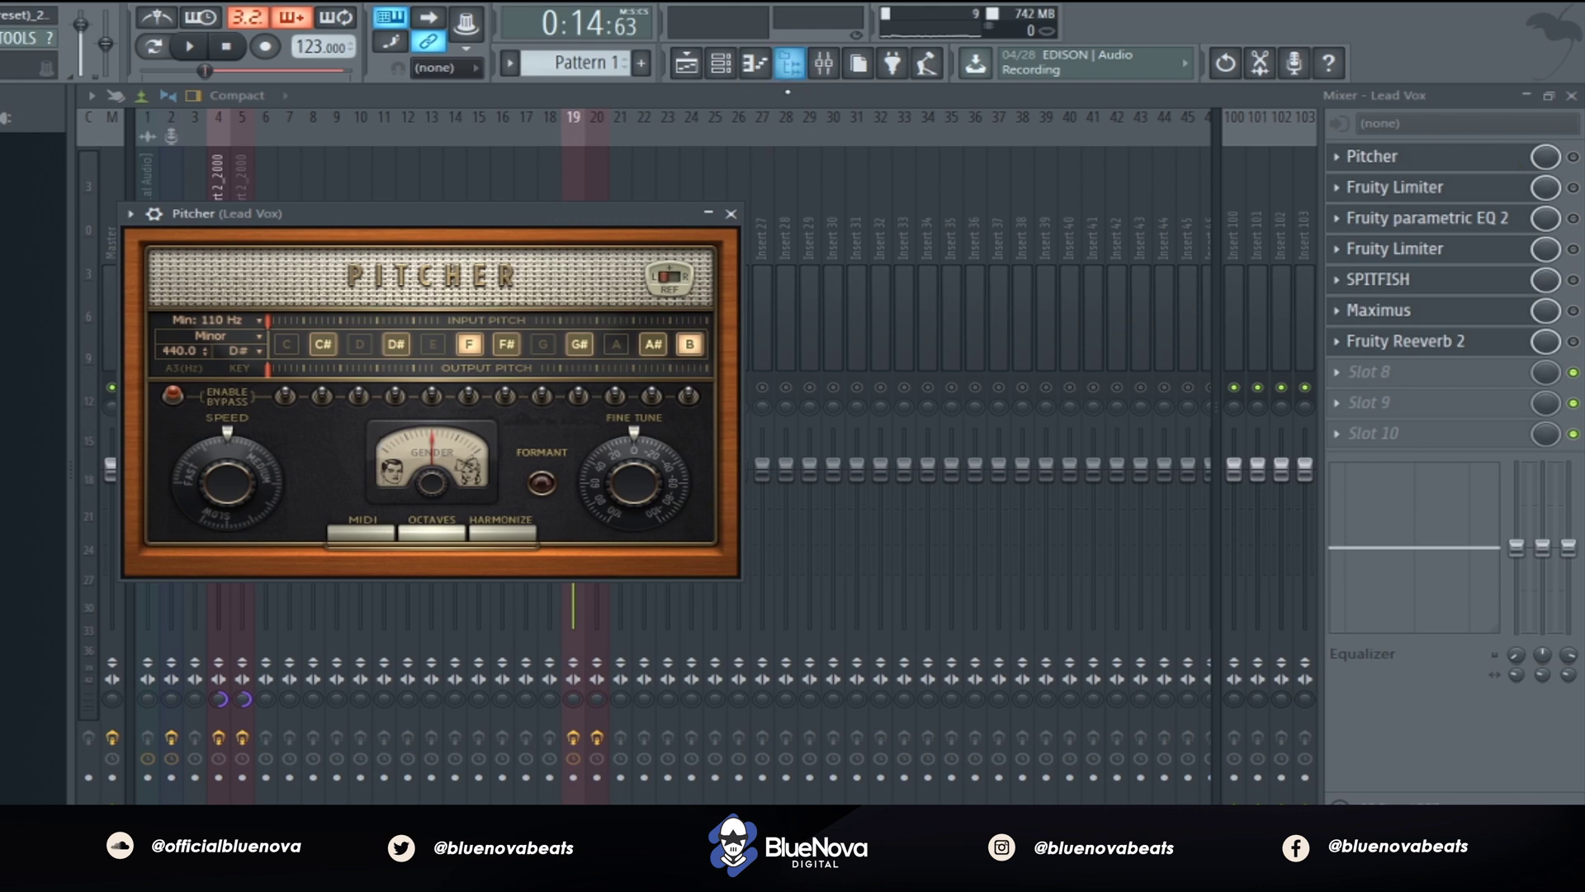
key(Escape)
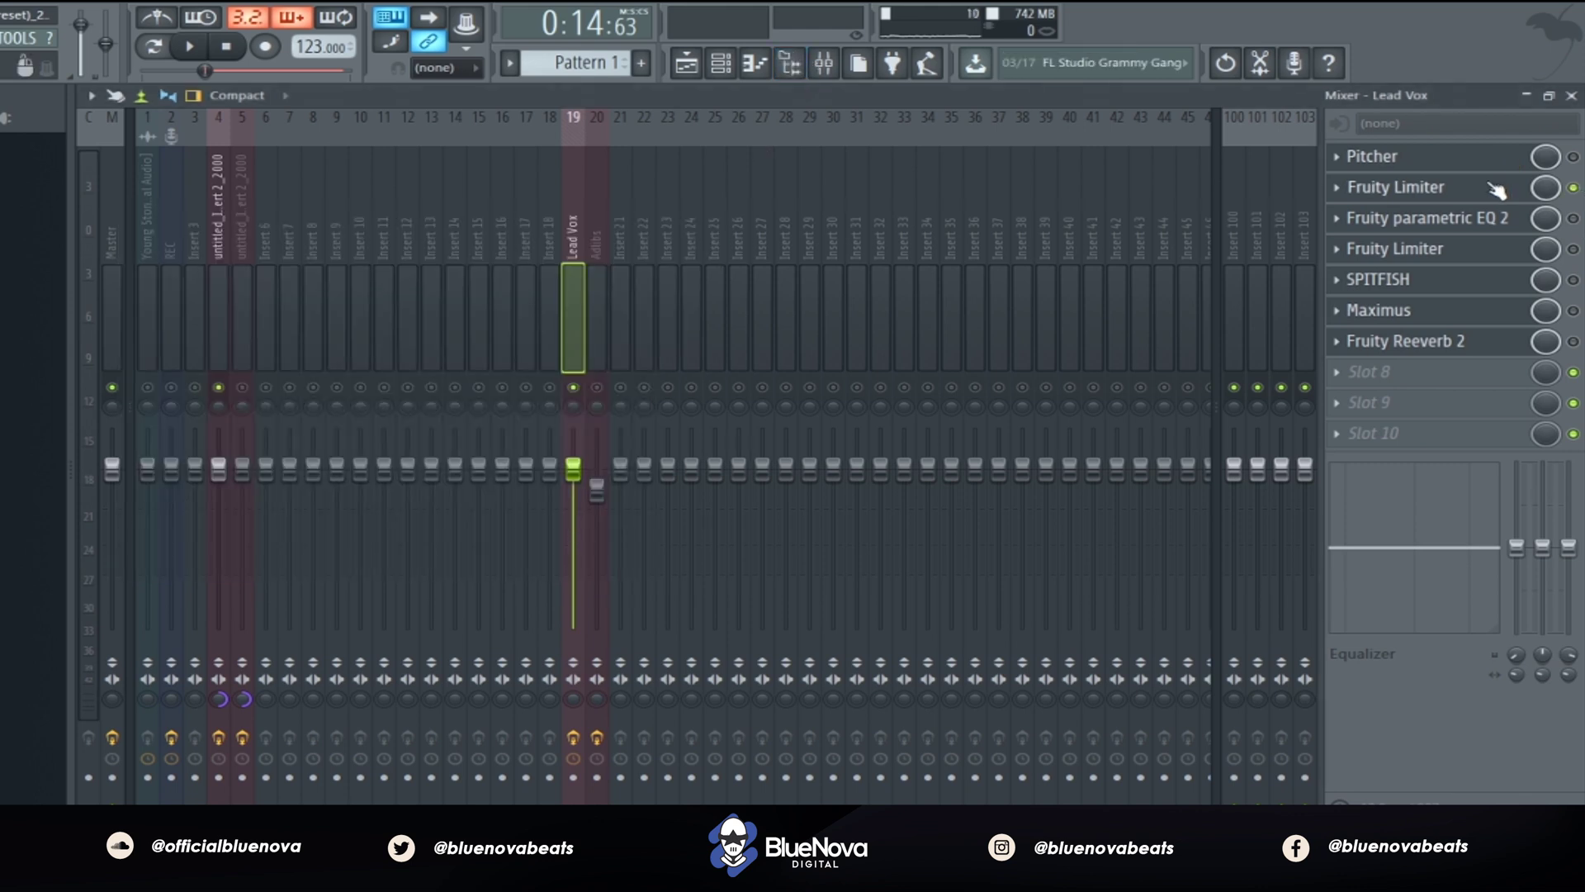
Step: Enable the first Fruity Limiter on the Lead Vox track and audition its compression on the soloed vocal
click(1496, 192)
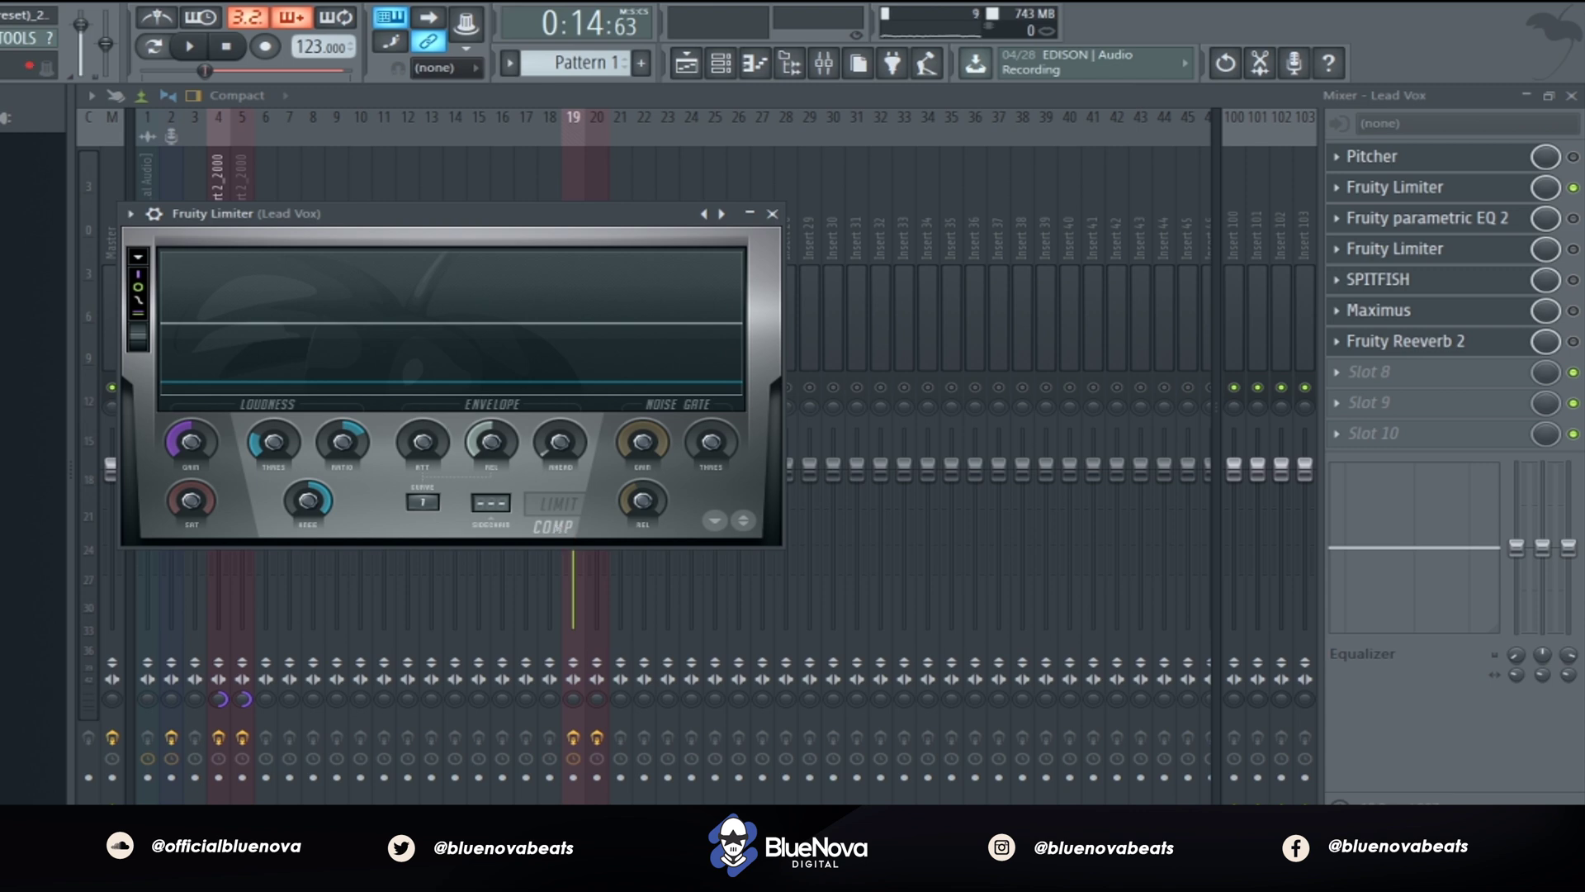
drag(468, 446, 468, 417)
key(space)
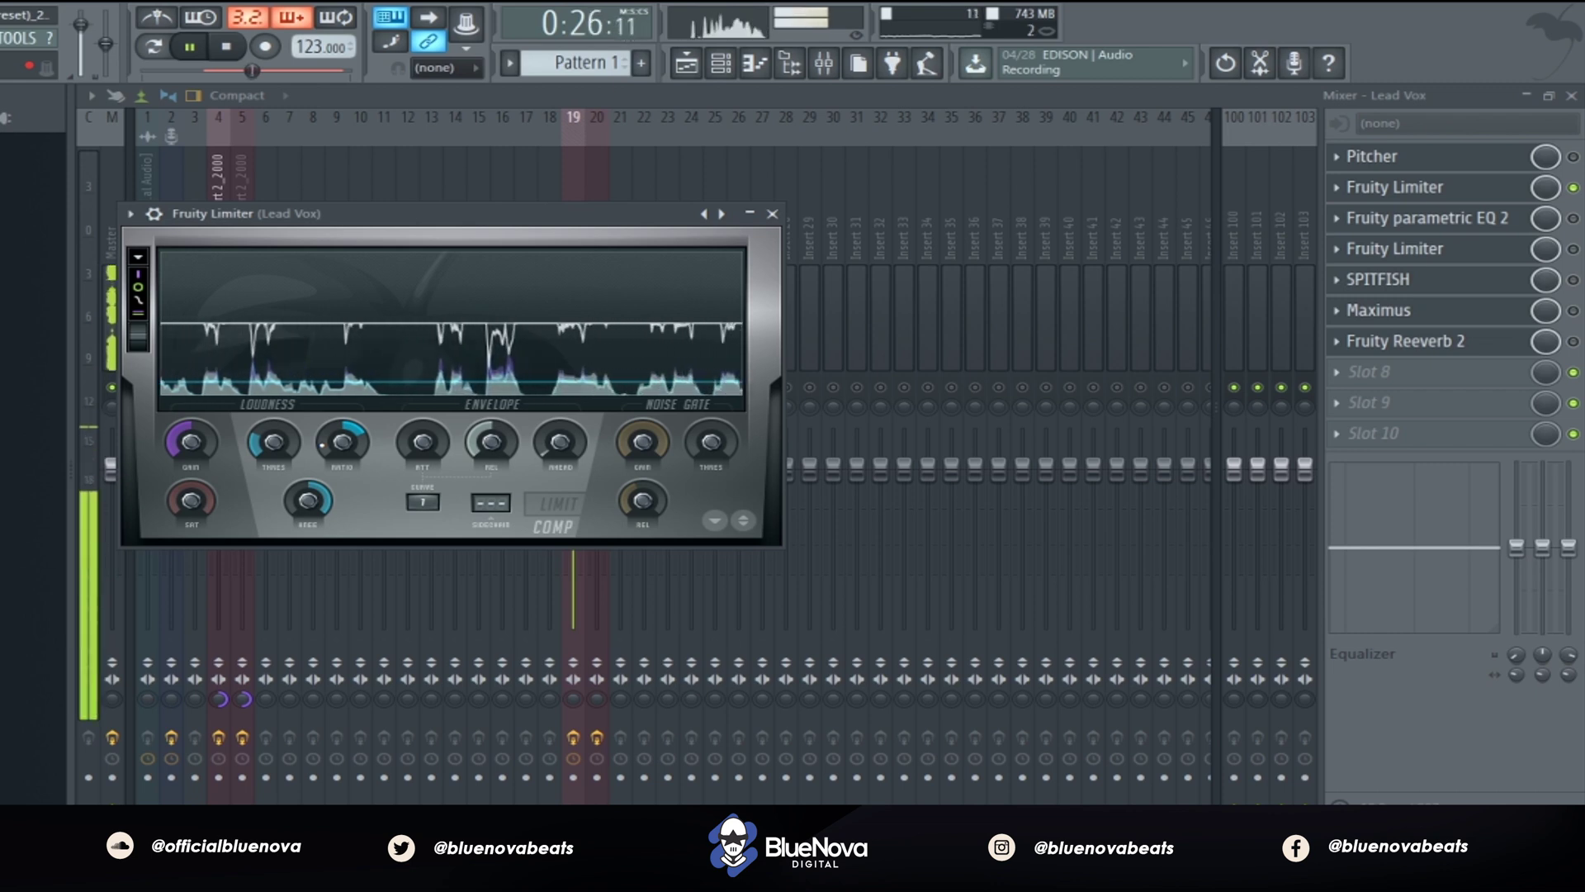
key(space)
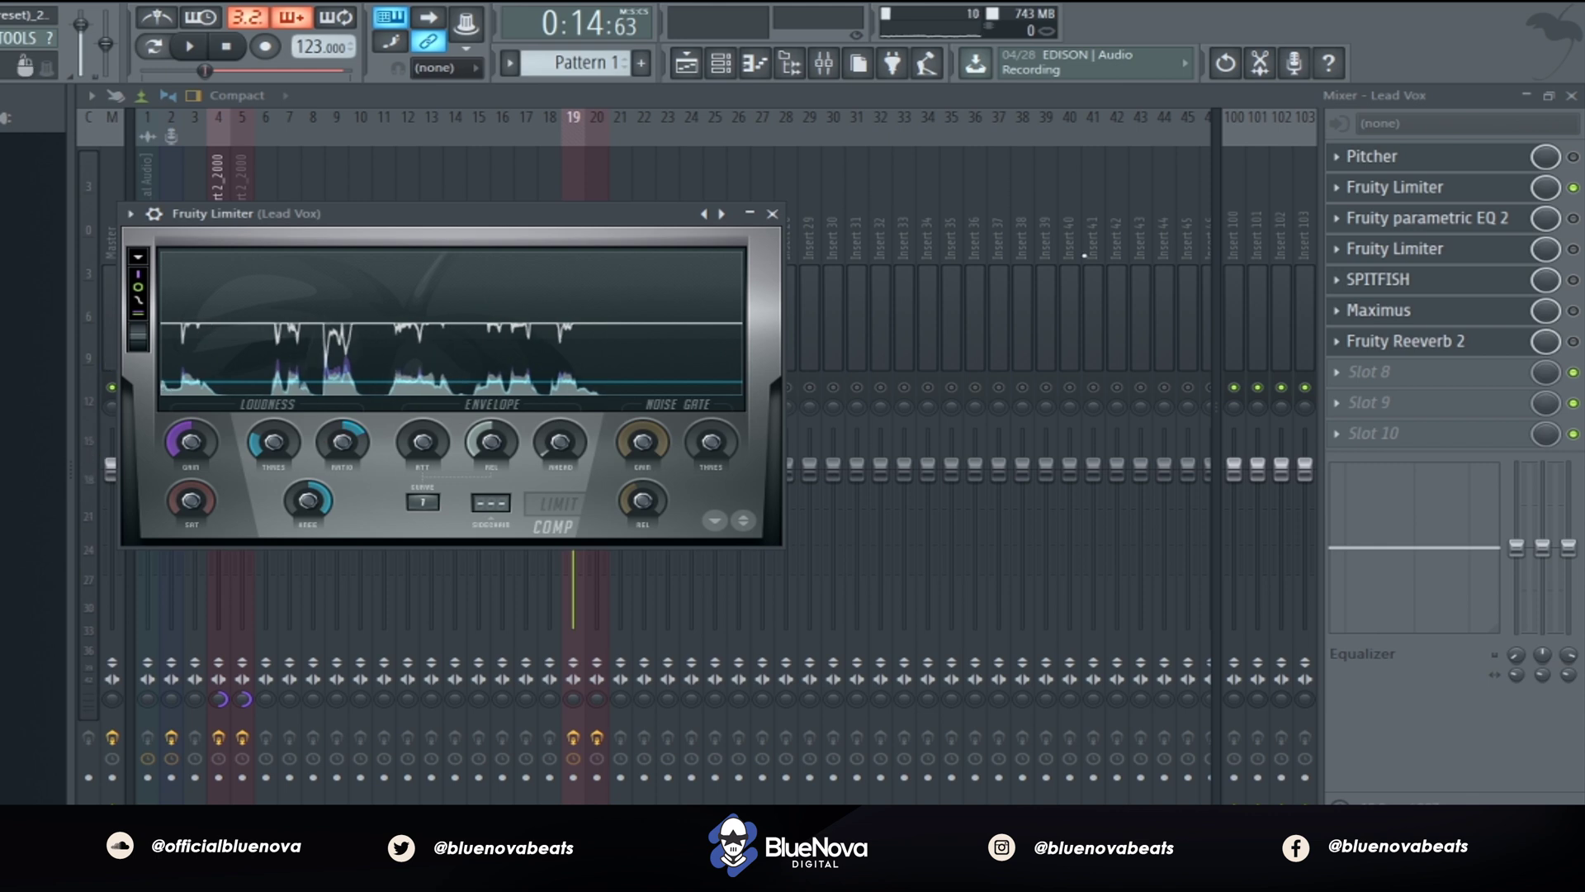
key(Escape)
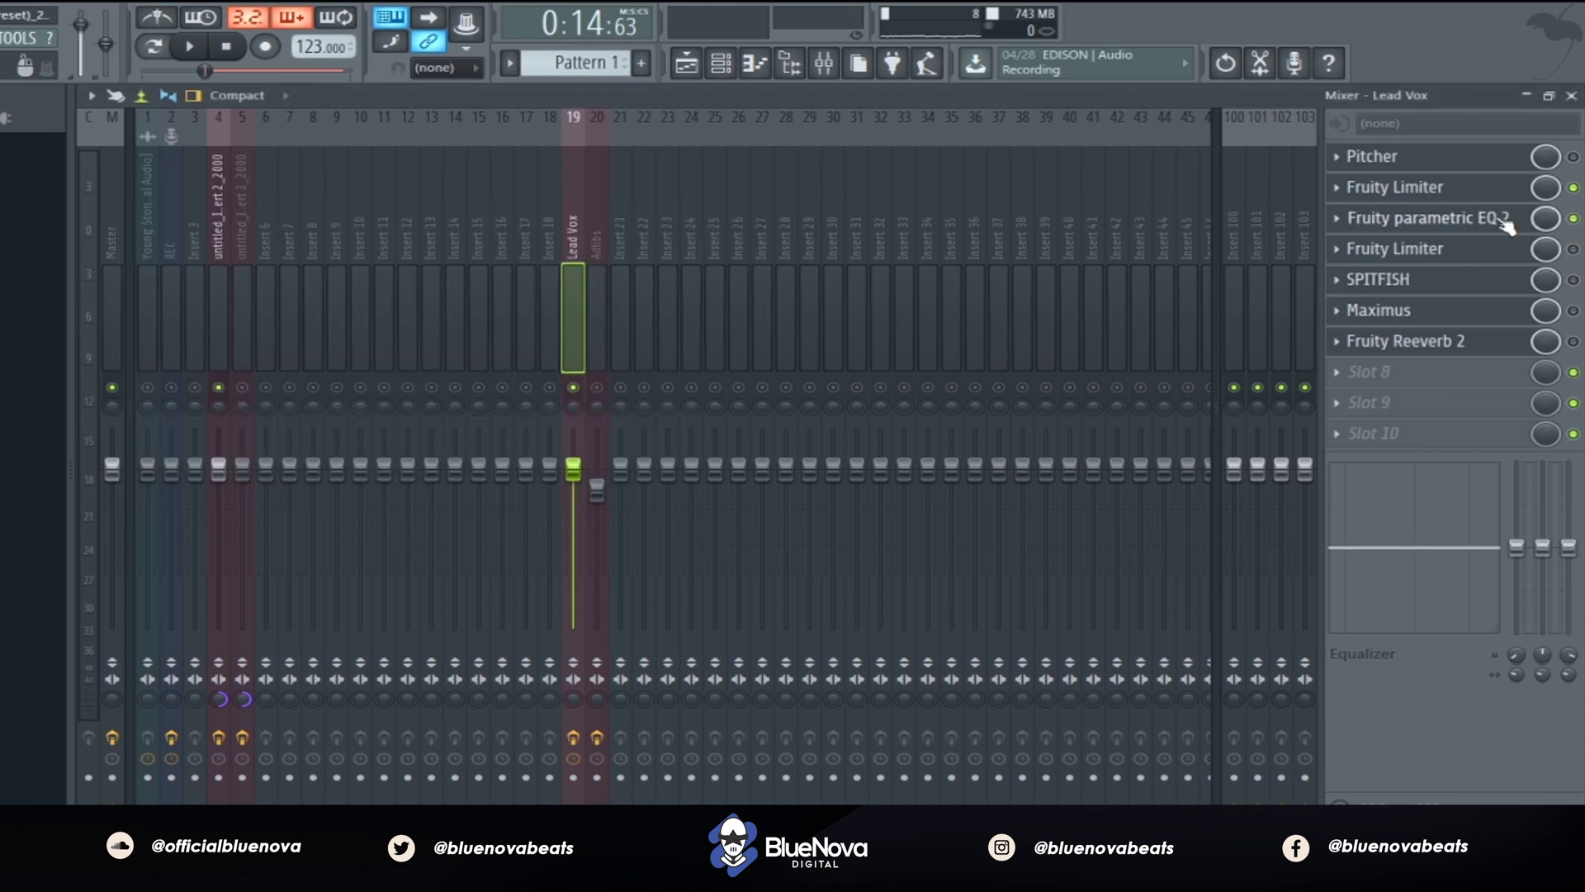
Step: Enable Fruity parametric EQ 2 on the Lead Vox track and audition its EQ curve on the soloed vocal
click(1507, 225)
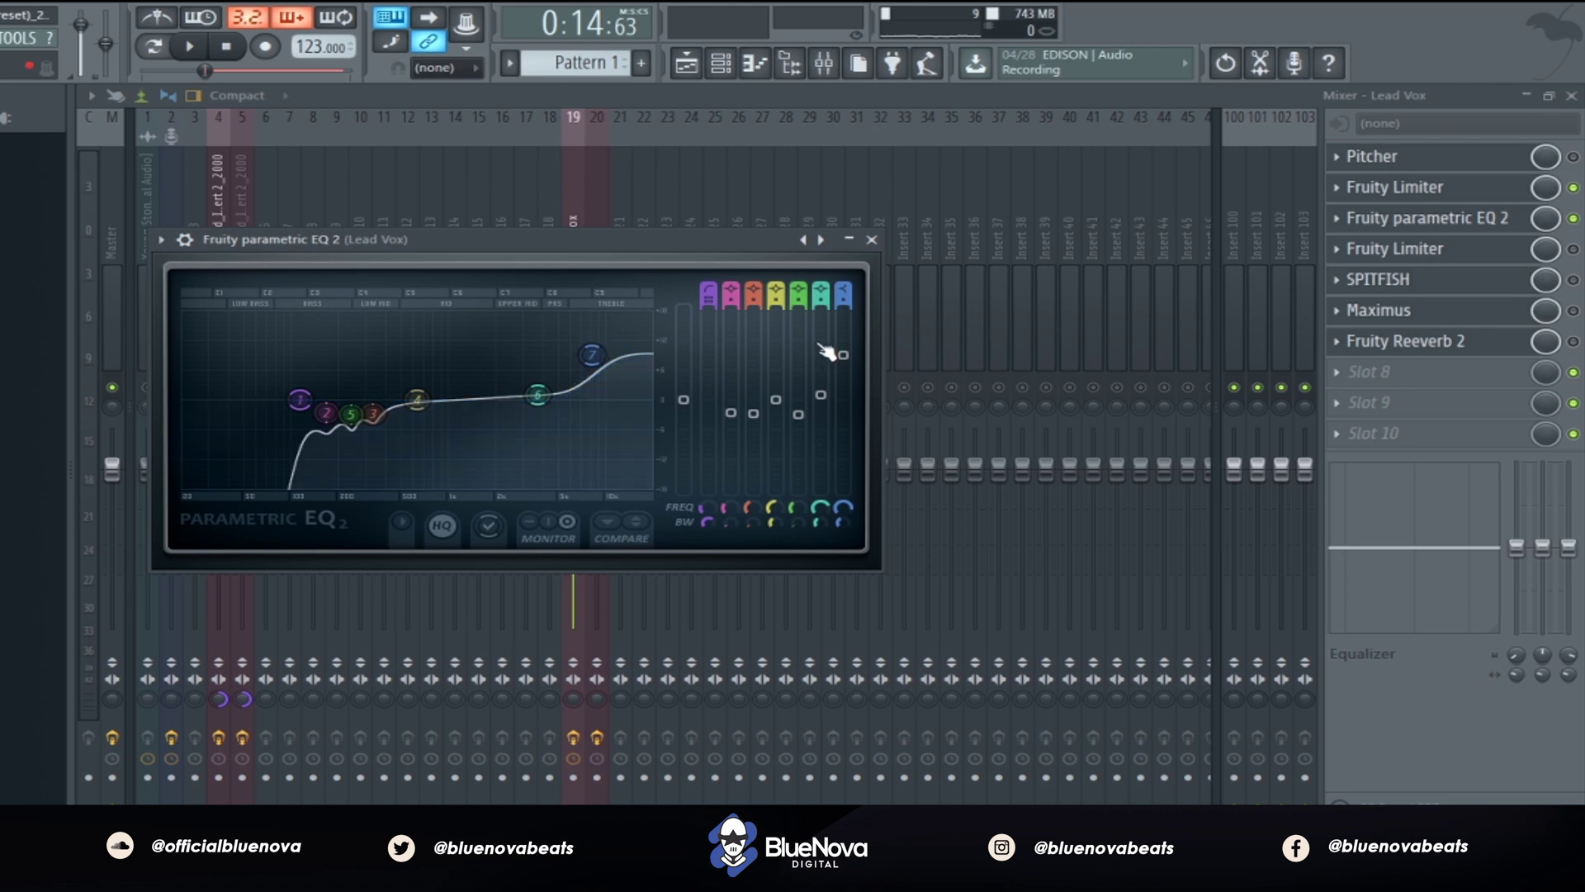
drag(843, 355, 844, 355)
key(space)
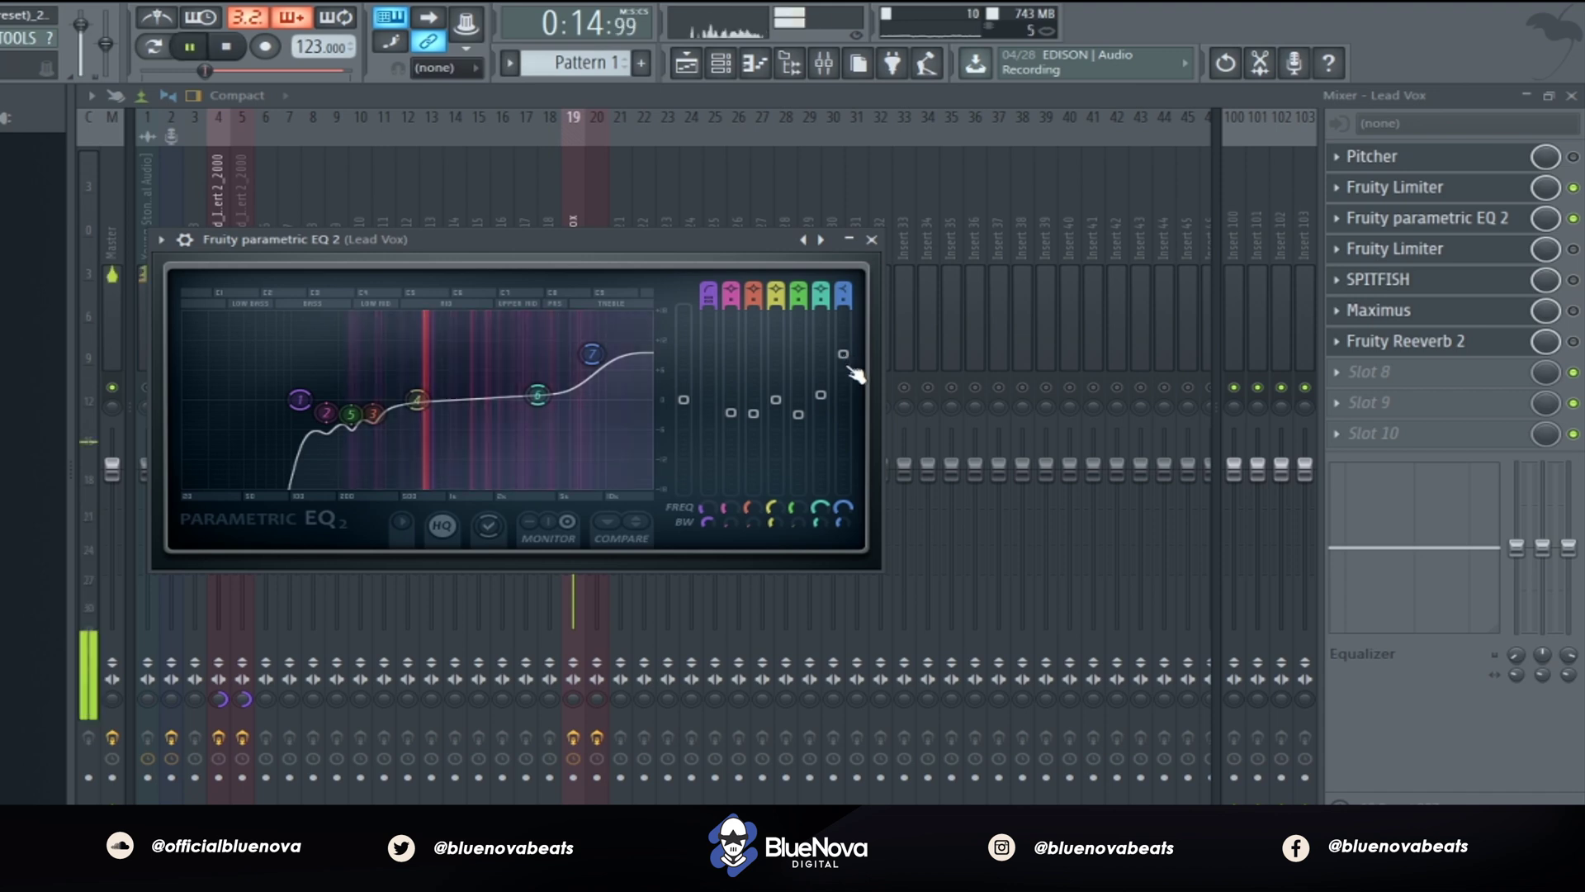
drag(508, 240, 769, 314)
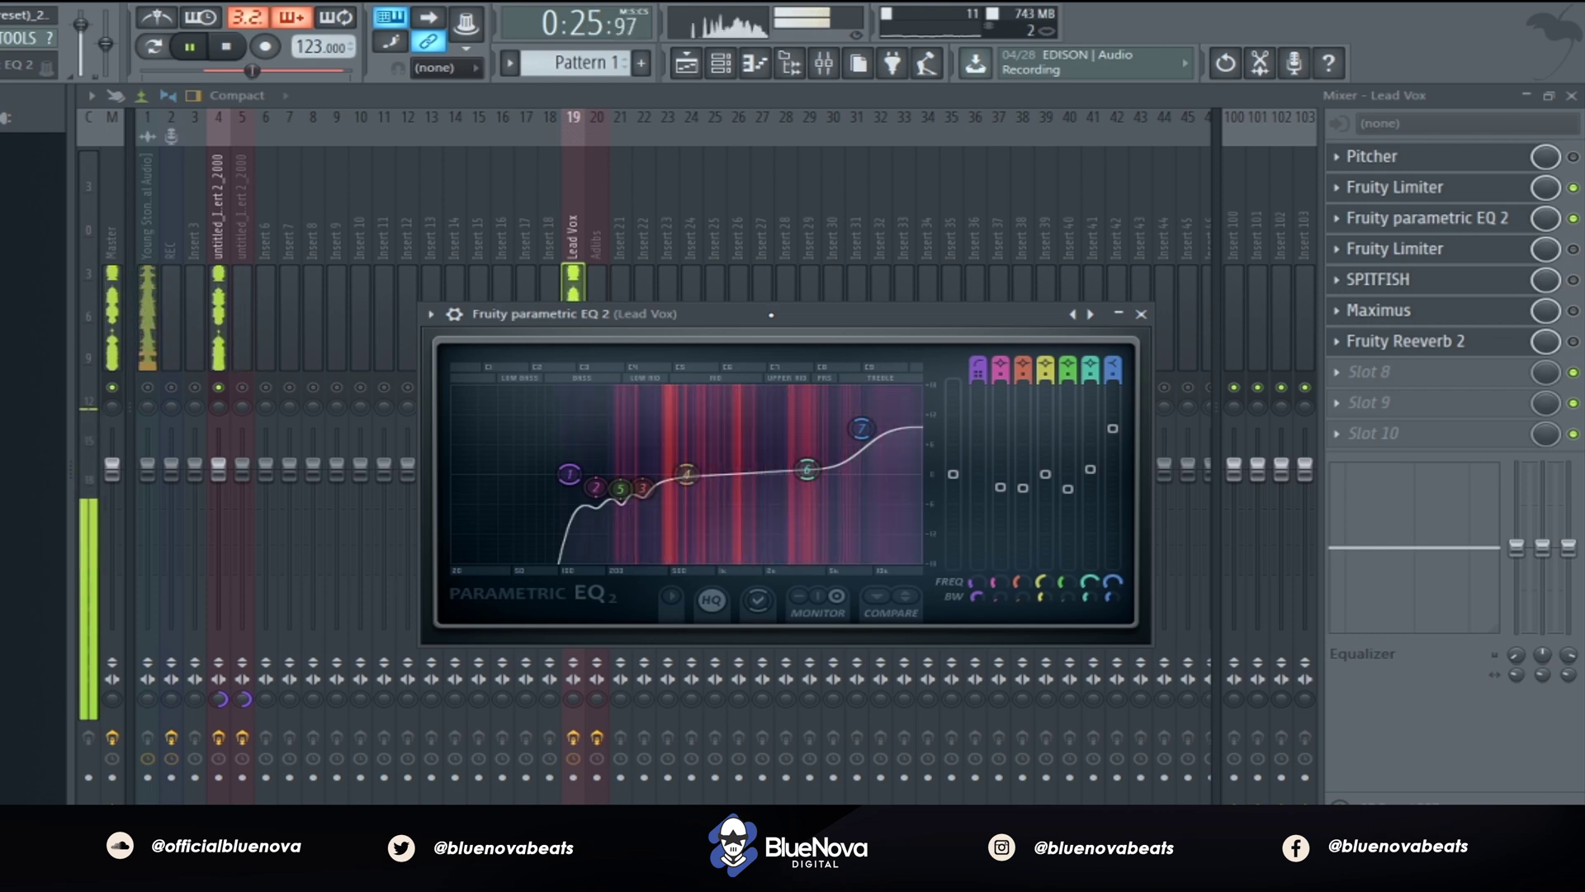
key(space)
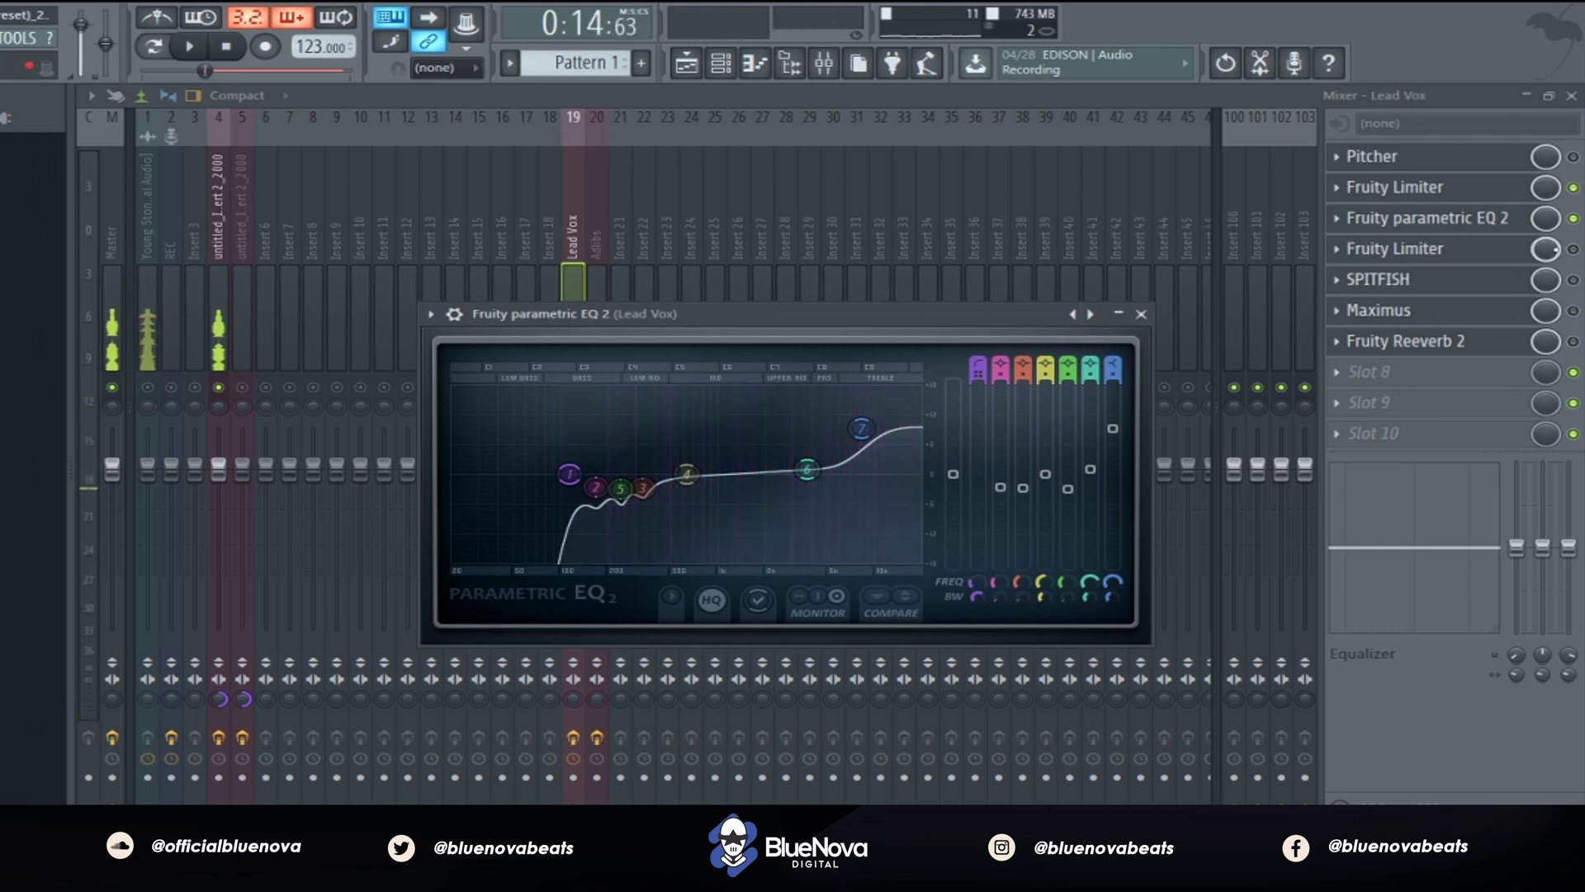
click(1426, 218)
Step: Enable the second Fruity Limiter on the Lead Vox track, check its gain and ahead controls, and audition its limiting
click(1482, 256)
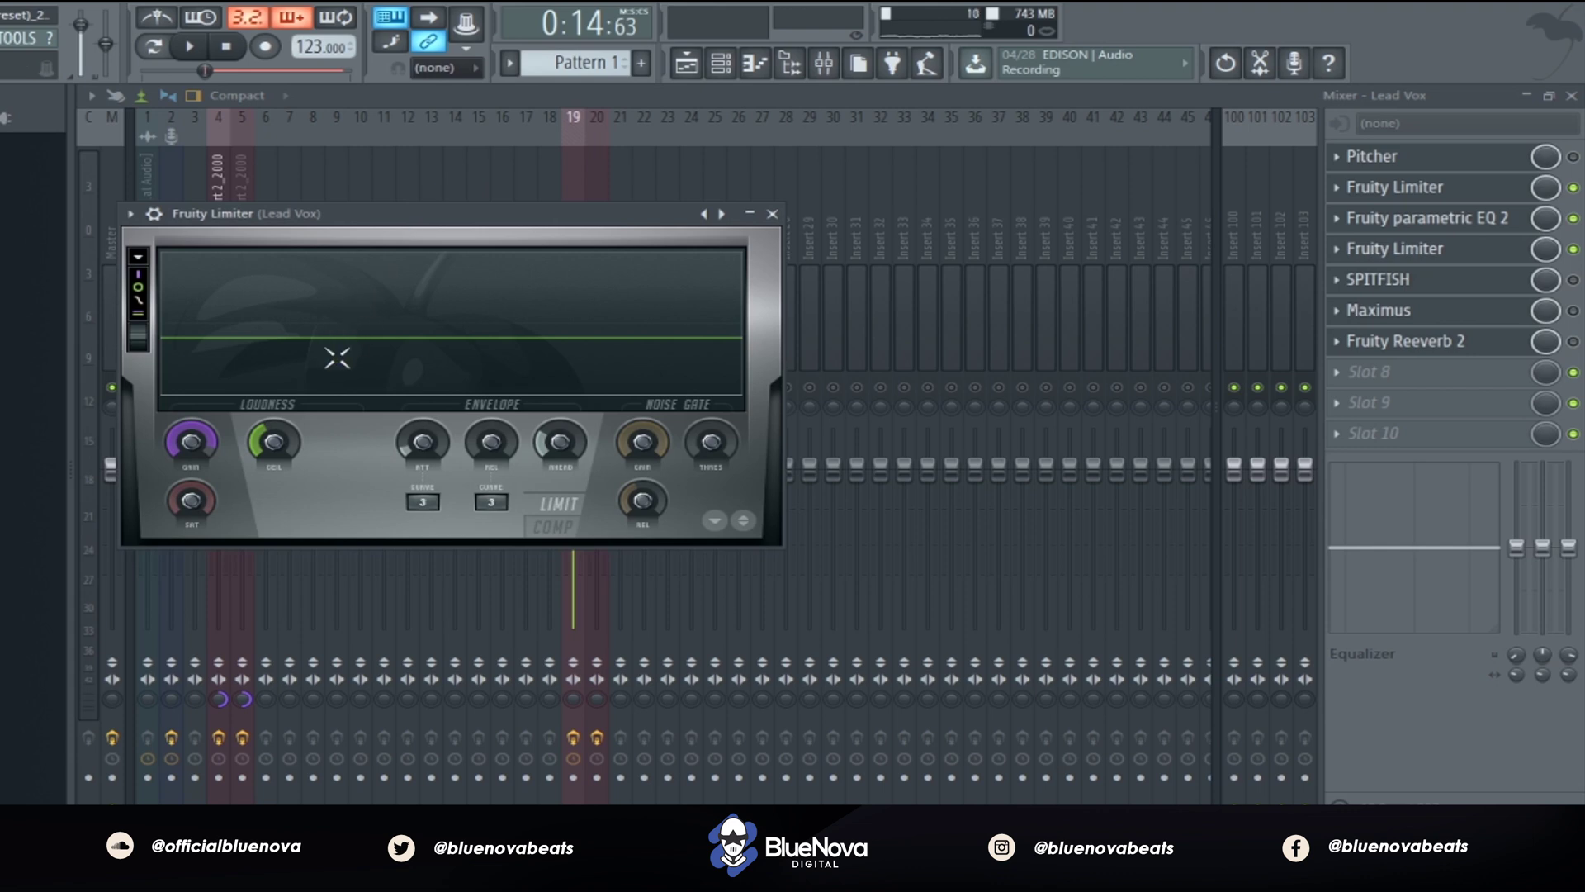
drag(559, 441, 559, 436)
drag(559, 436, 559, 450)
drag(190, 442, 190, 435)
key(space)
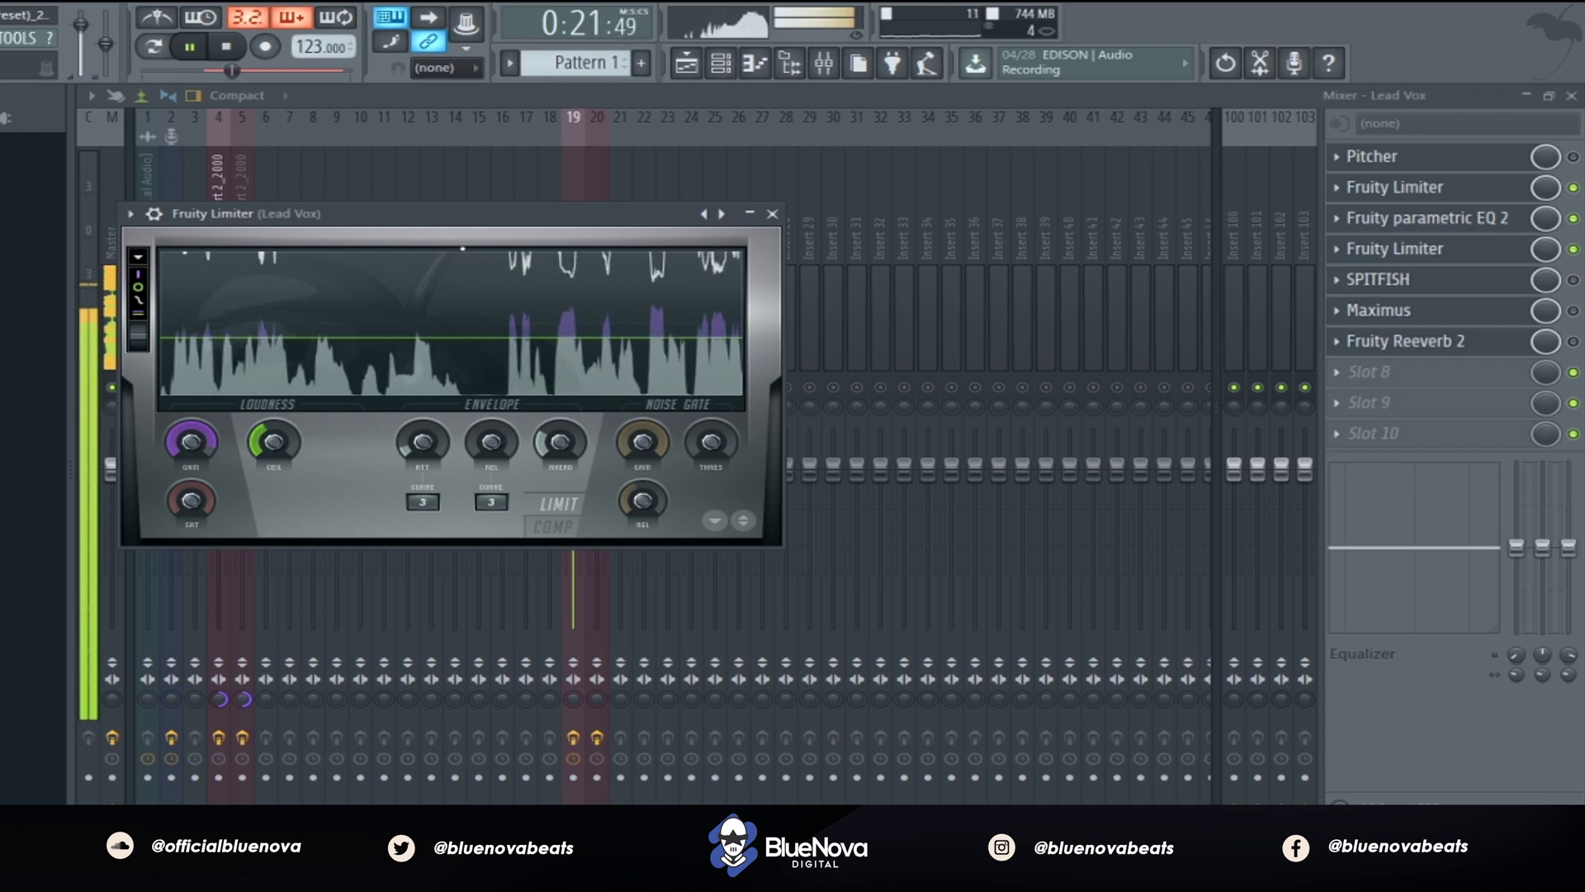
drag(412, 213, 890, 238)
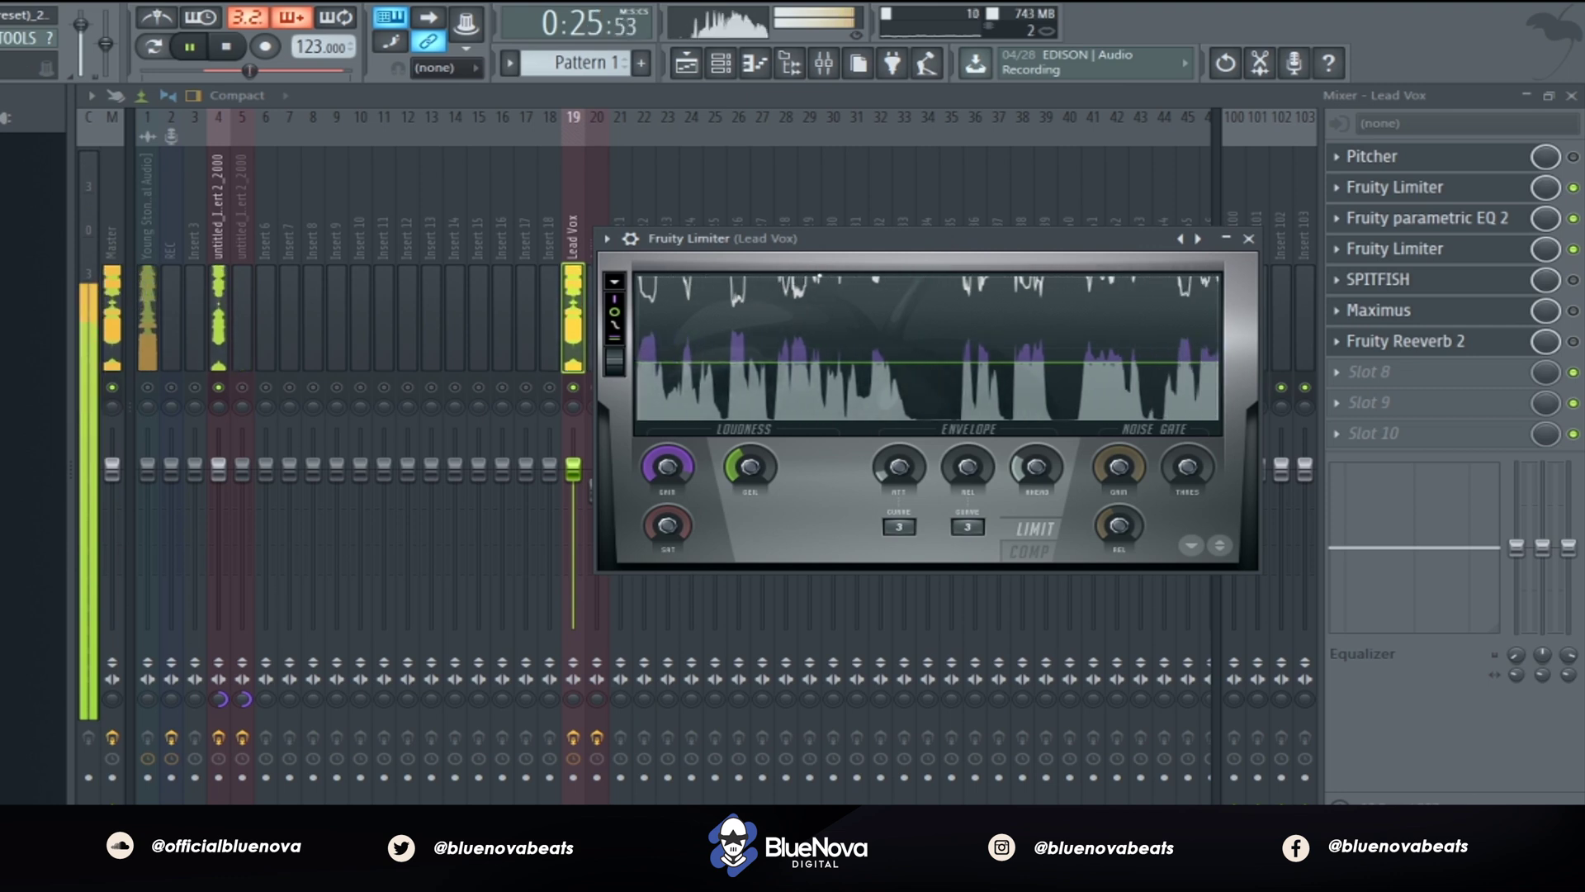
key(space)
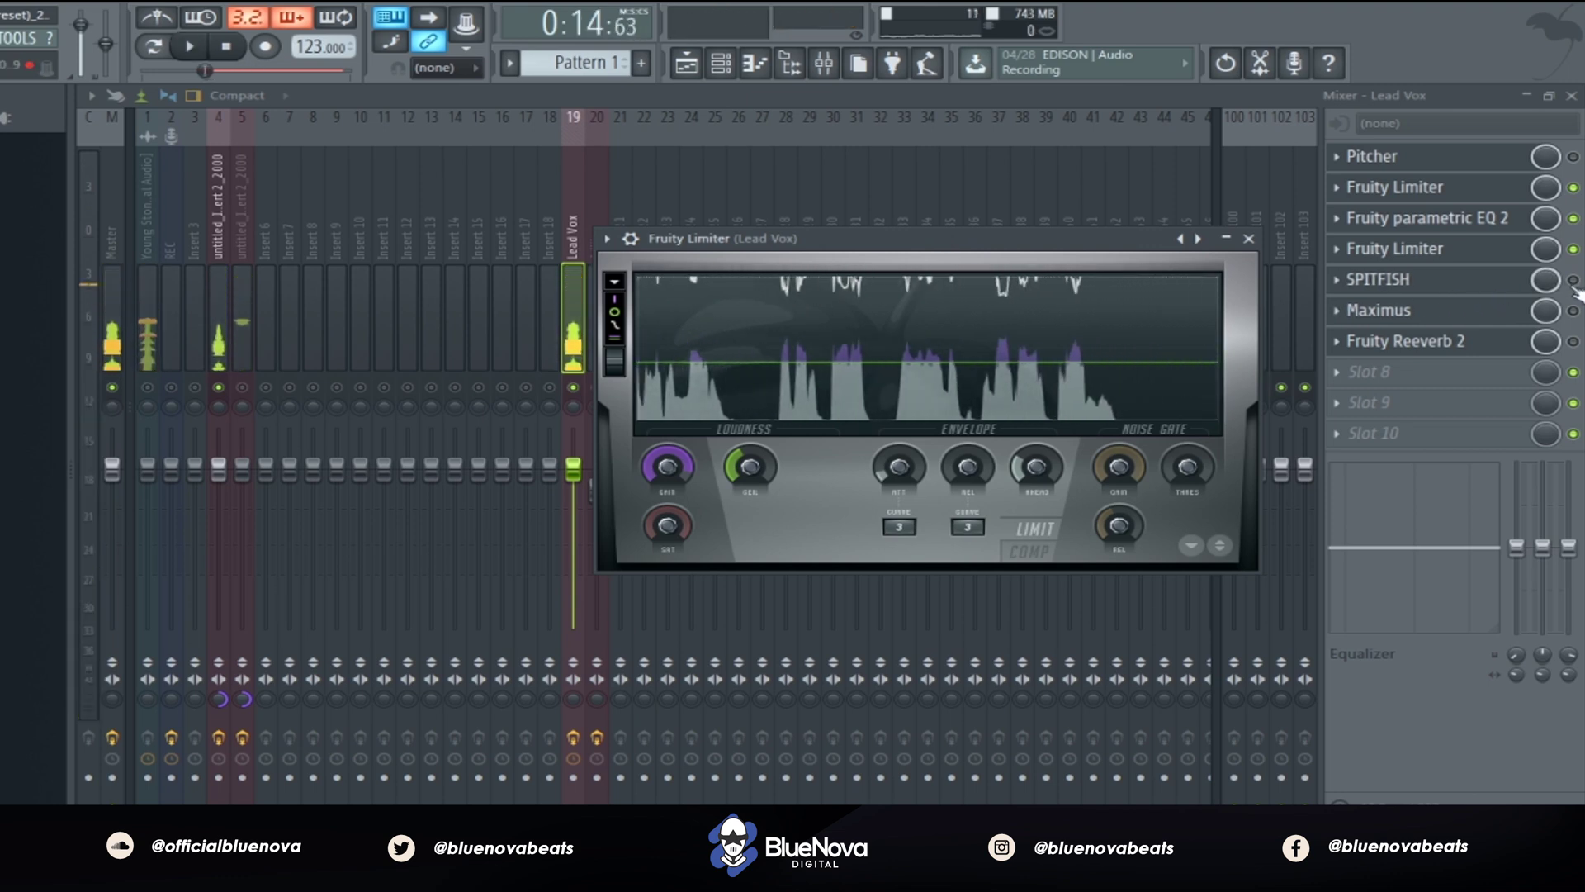
click(1248, 239)
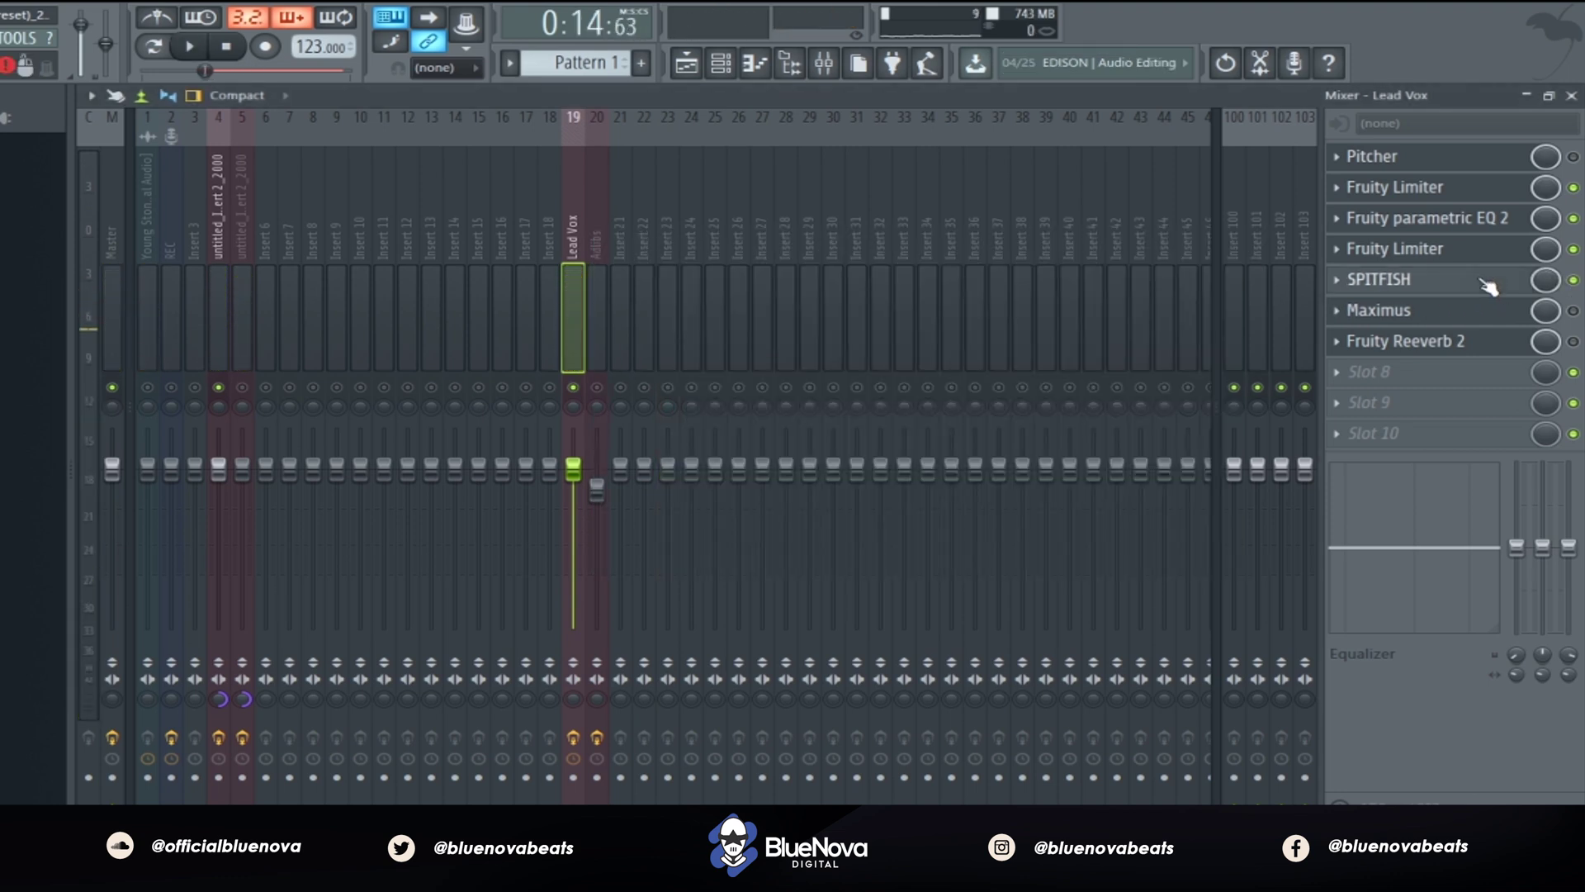
Step: Enable the SPITFISH de-esser on the Lead Vox track and audition its effect on the soloed vocal
click(1489, 287)
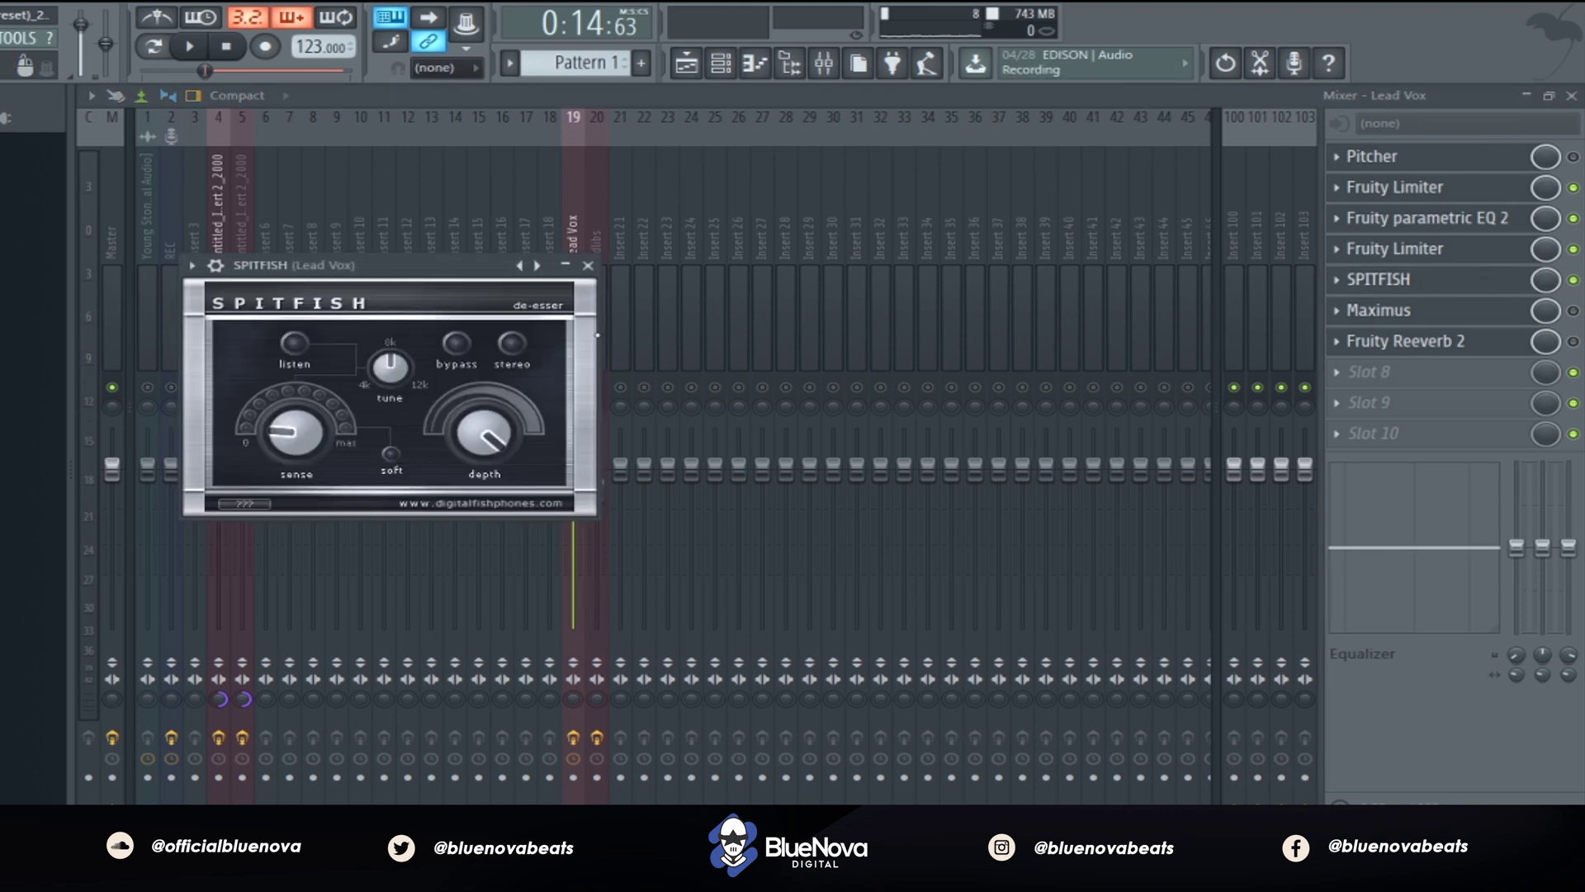
drag(428, 266, 861, 253)
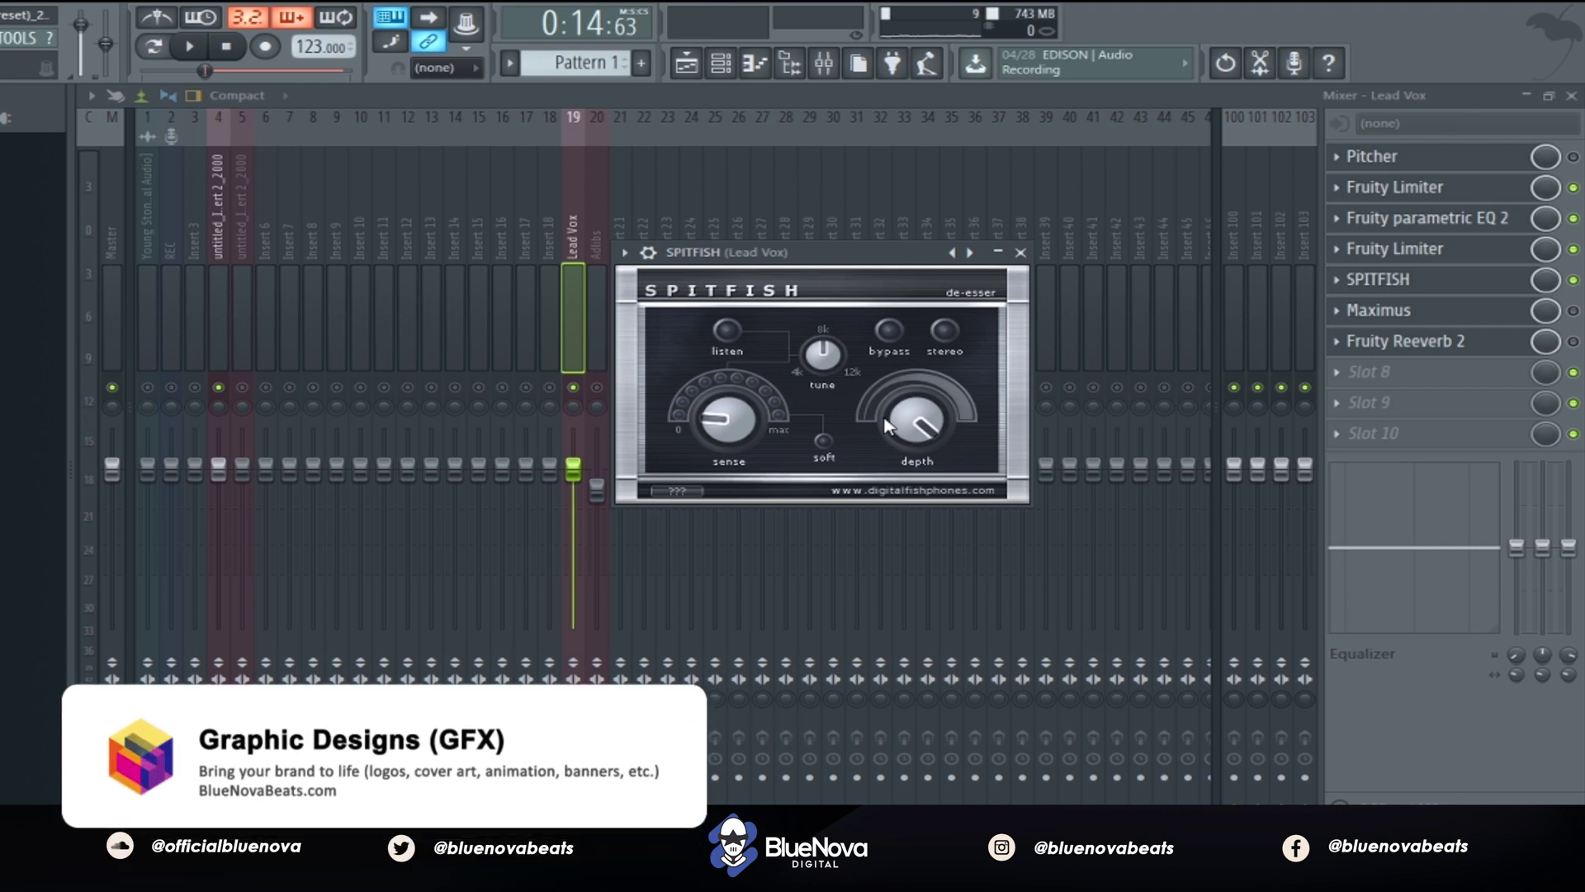
click(199, 48)
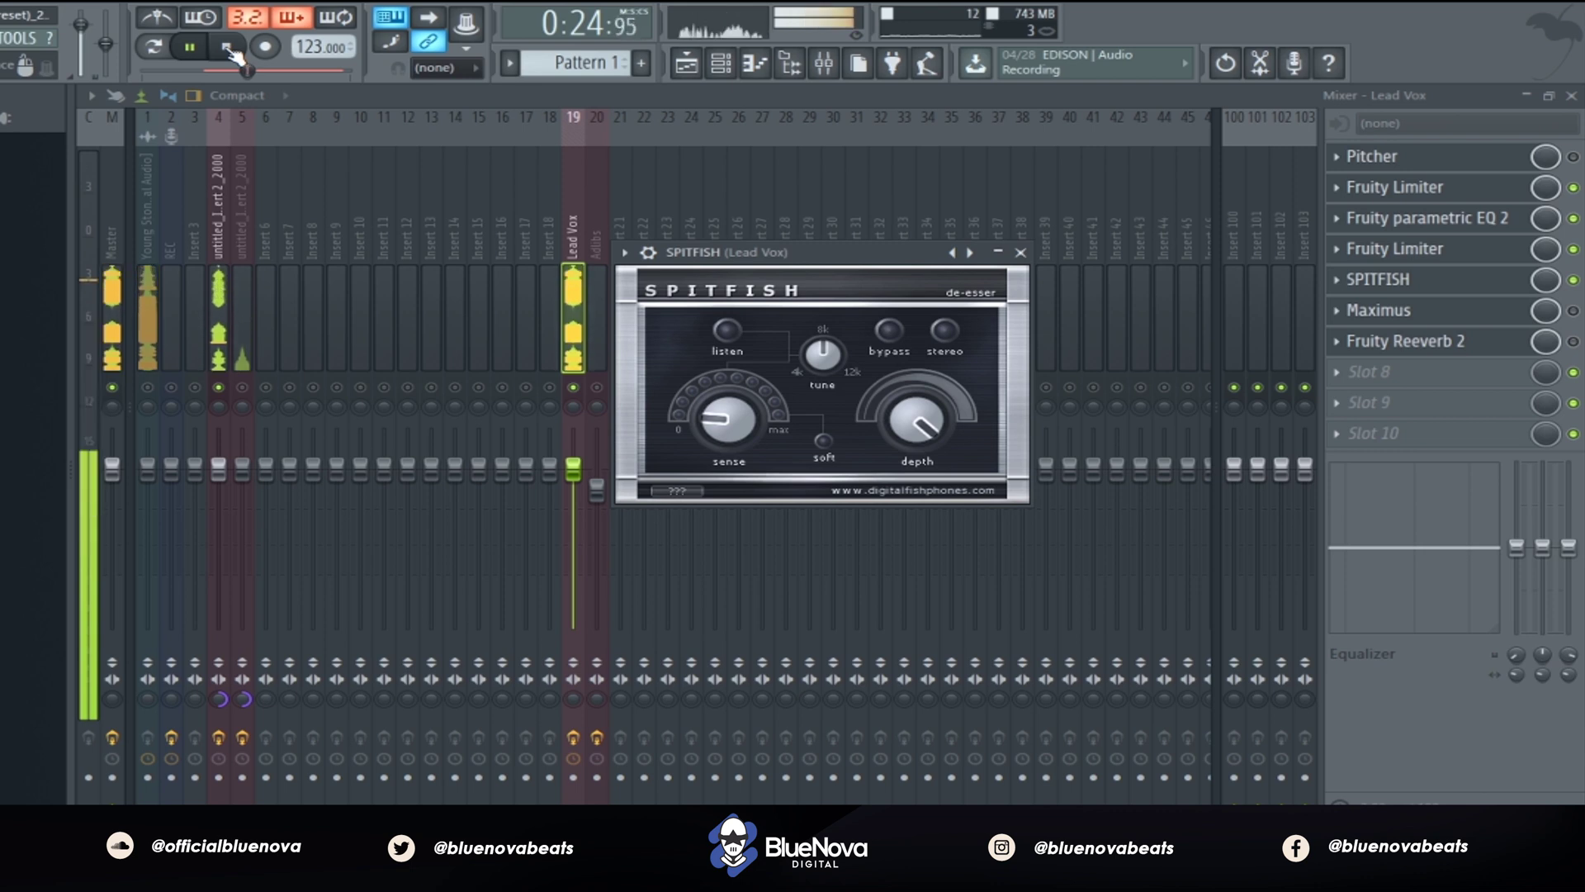
click(228, 48)
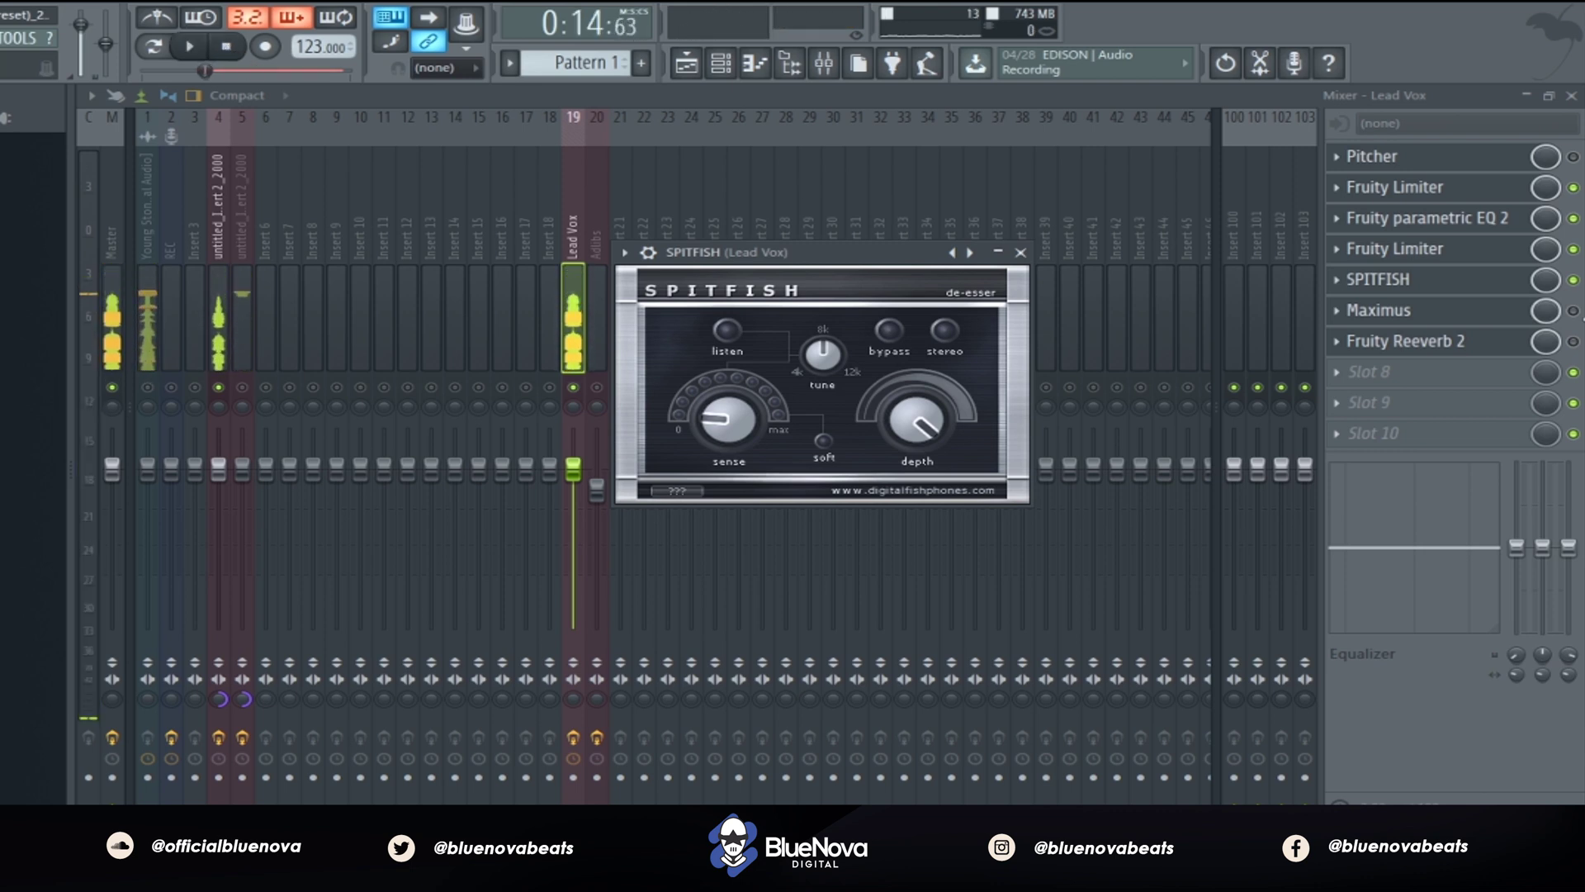
click(1020, 252)
Step: Enable Maximus on the Lead Vox track and audition its low band, briefly soloed, and its mid band
click(1491, 322)
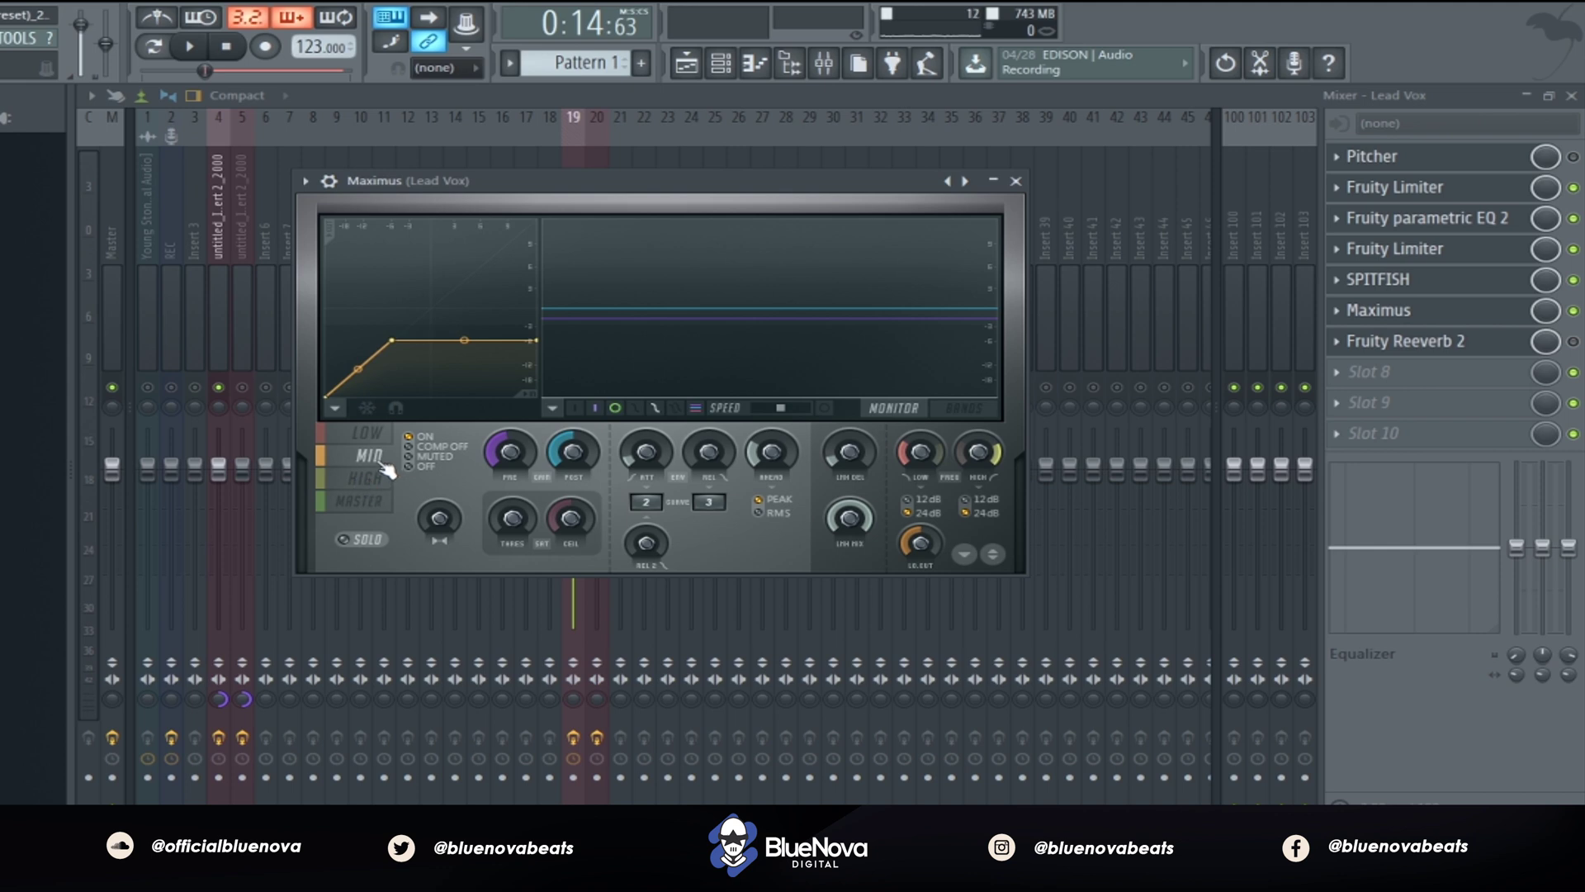
click(367, 433)
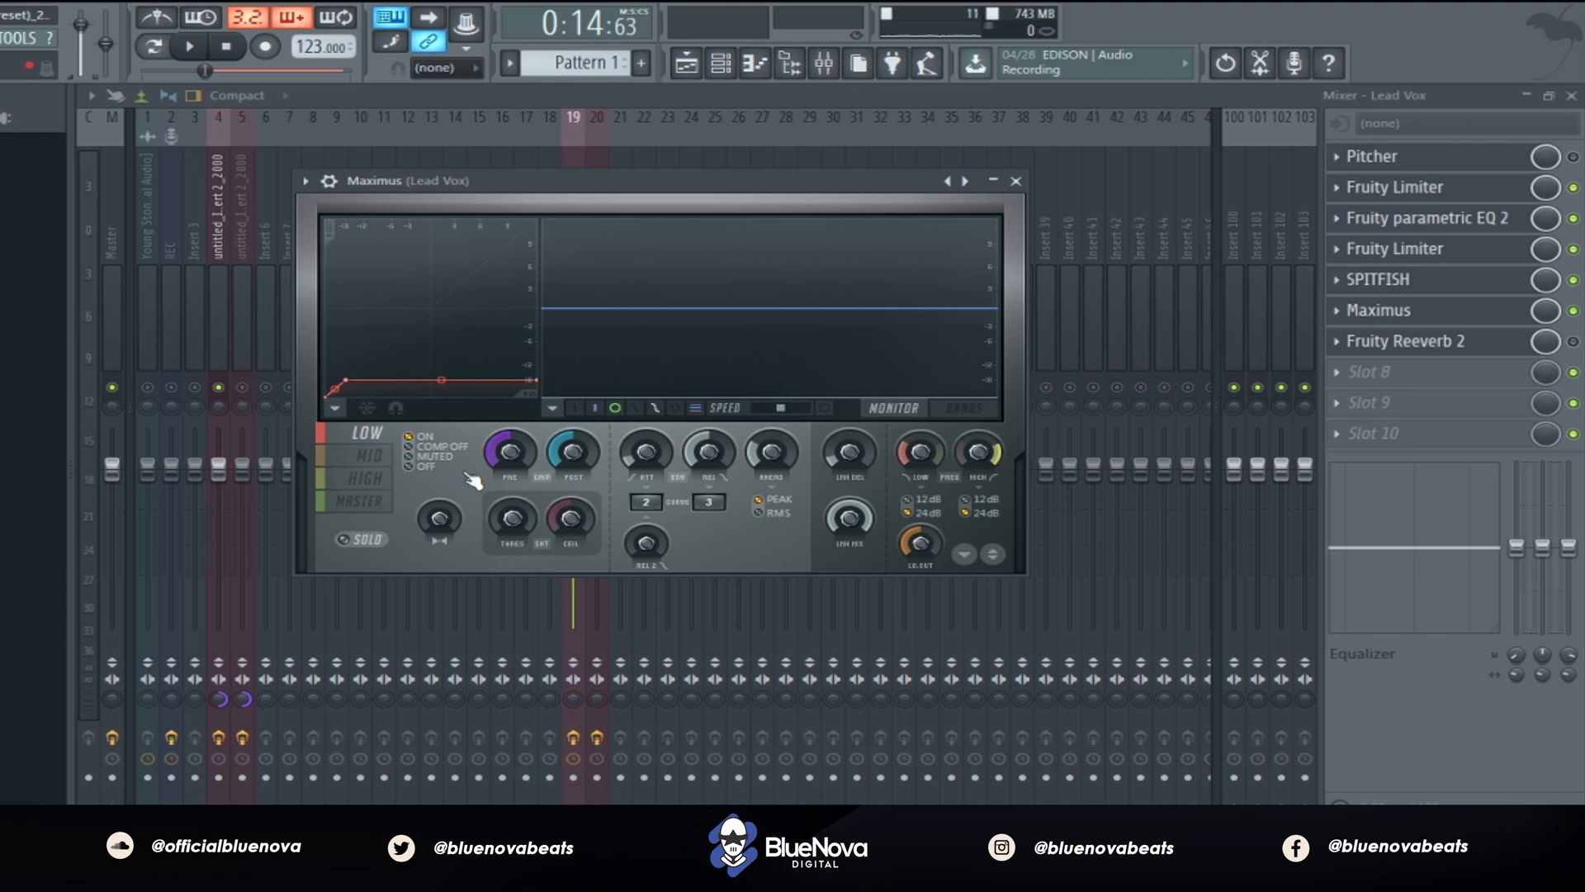
key(space)
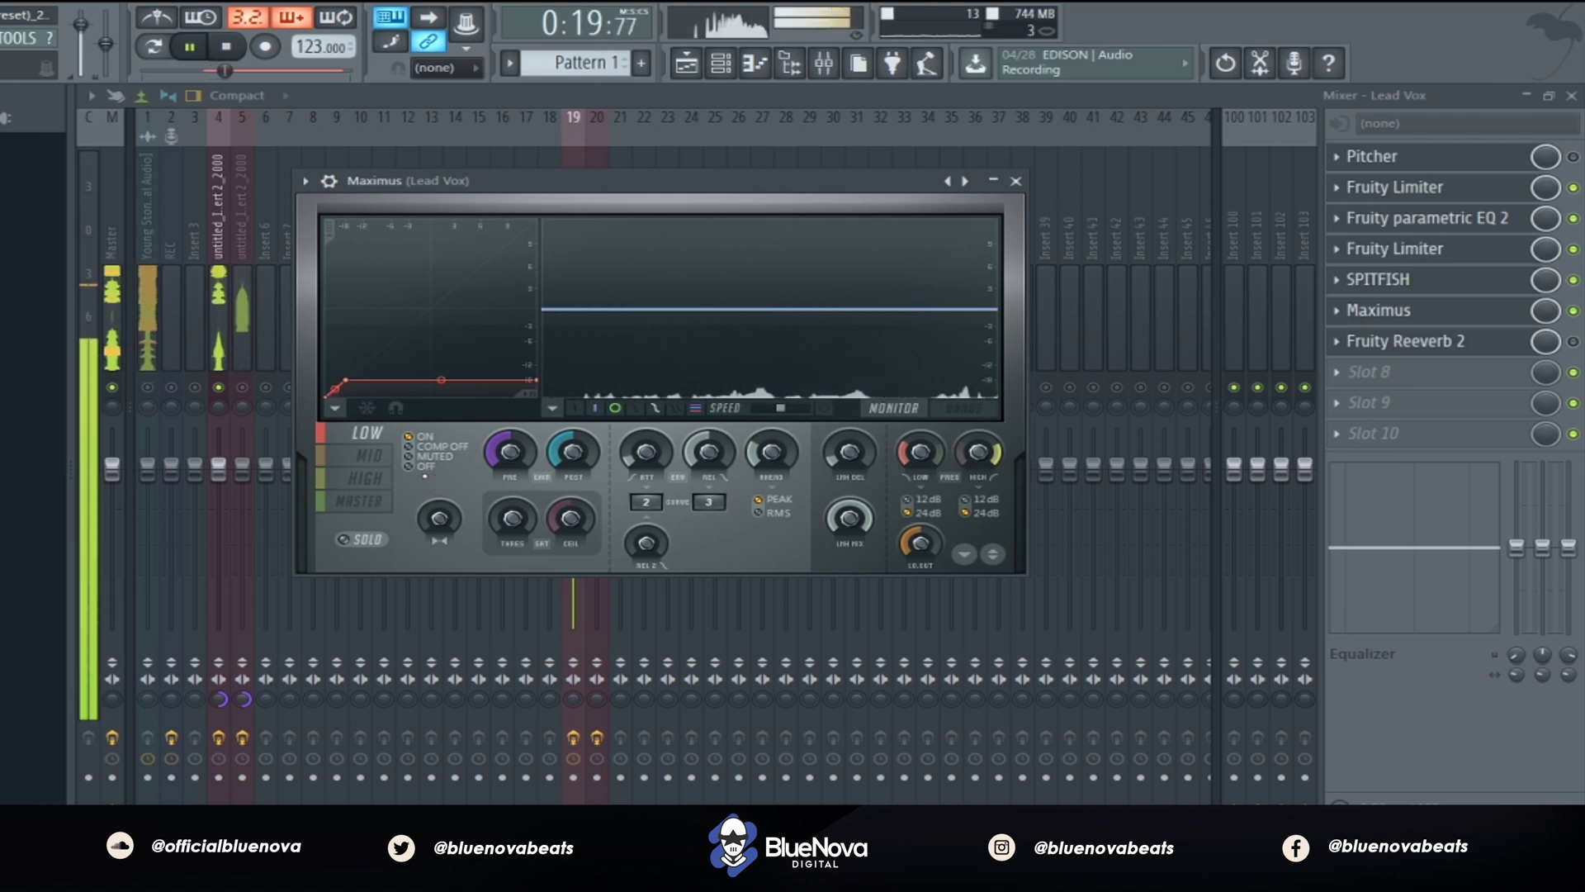
click(345, 540)
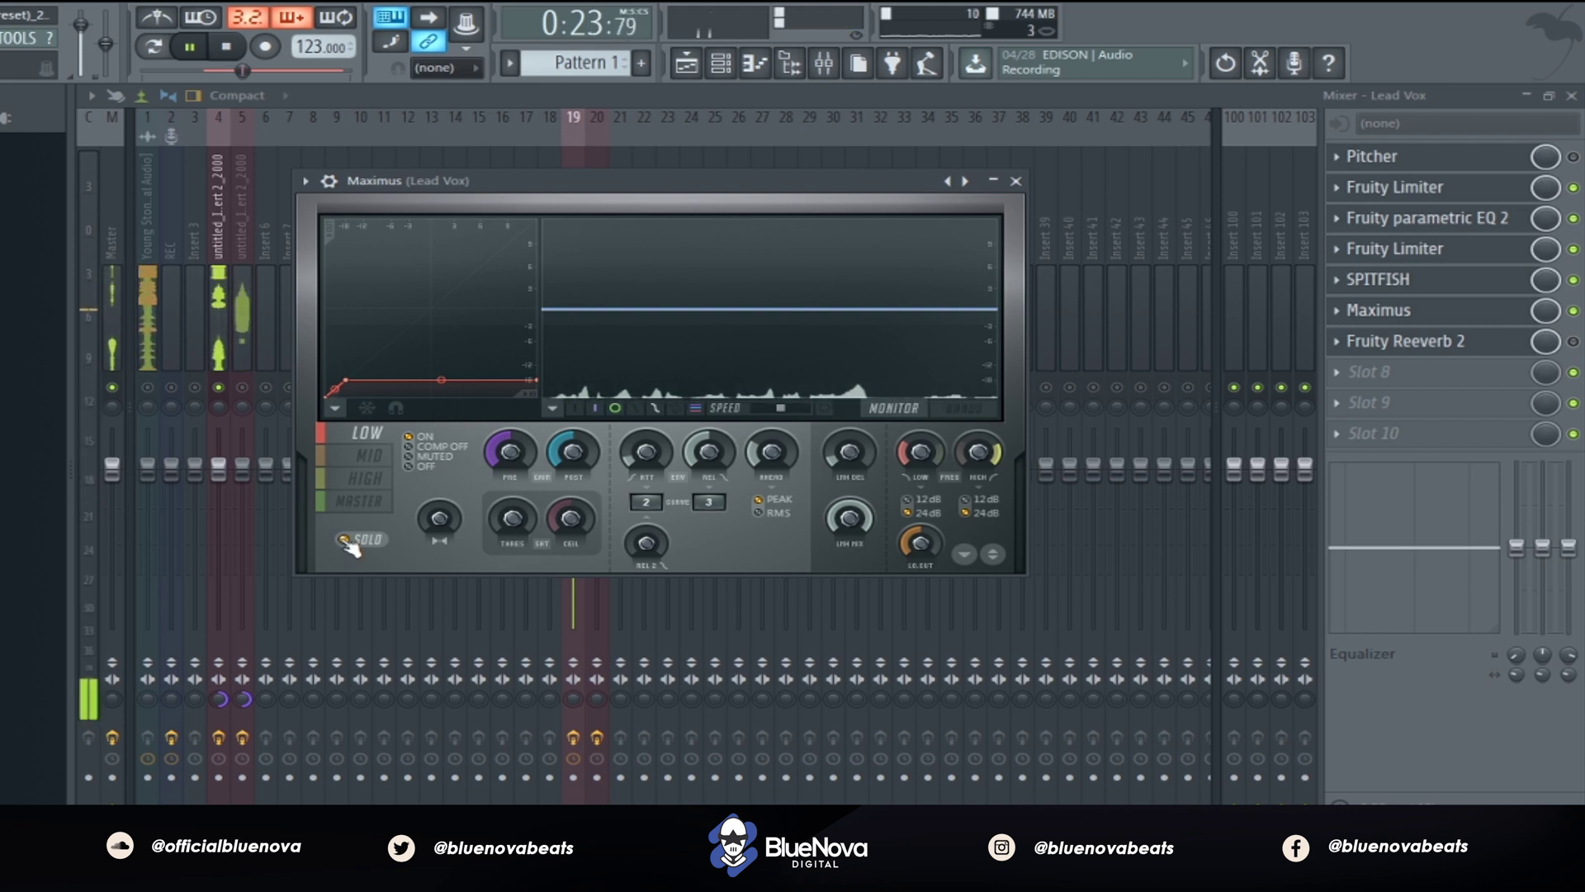
click(371, 456)
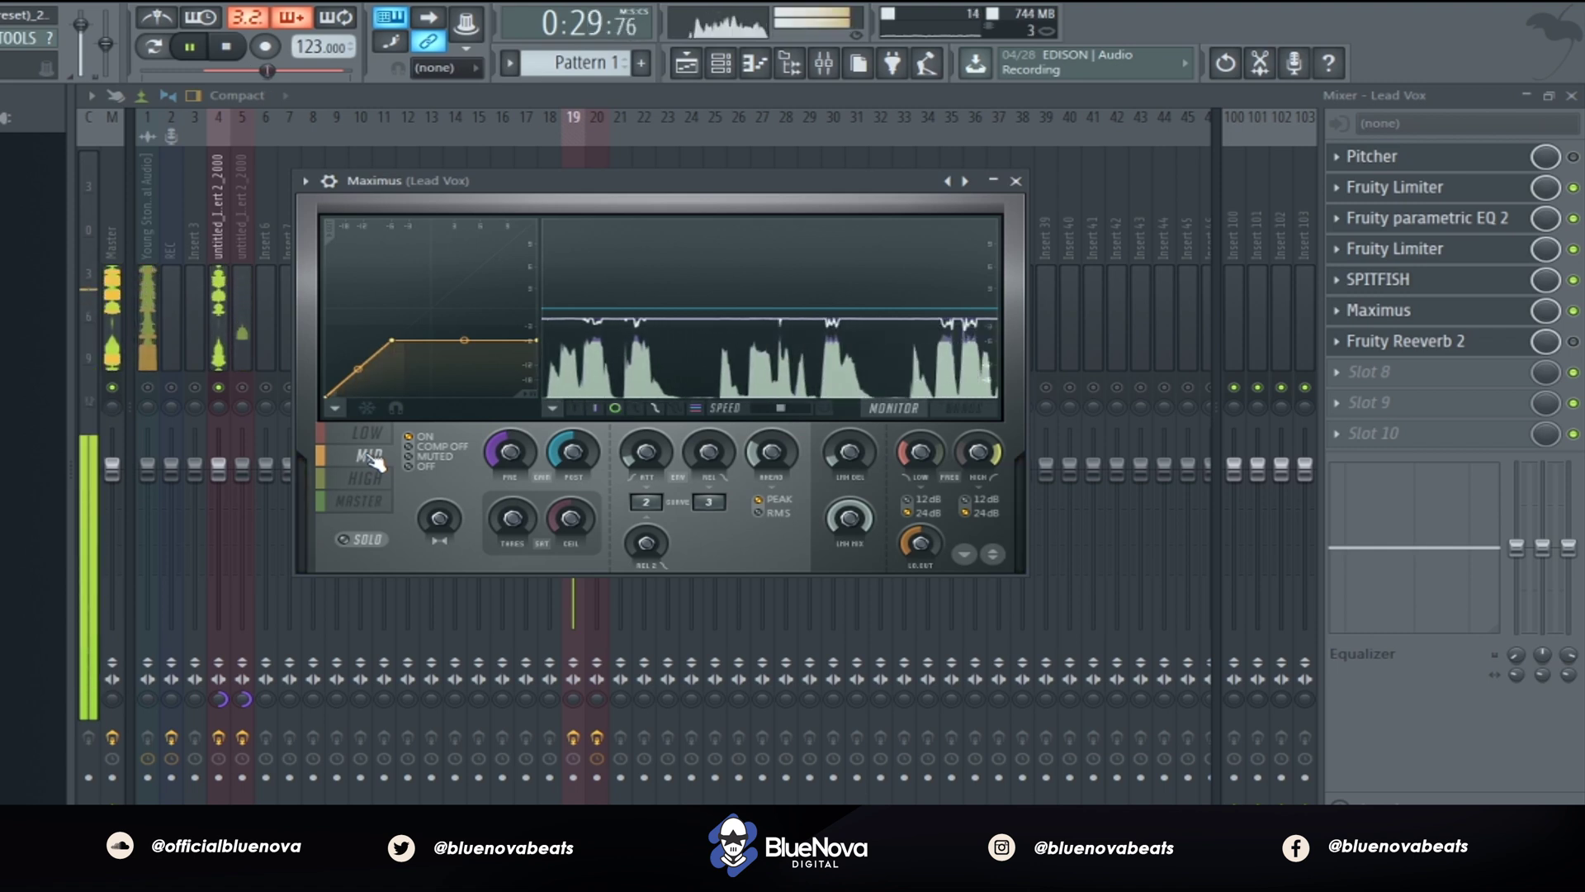
key(space)
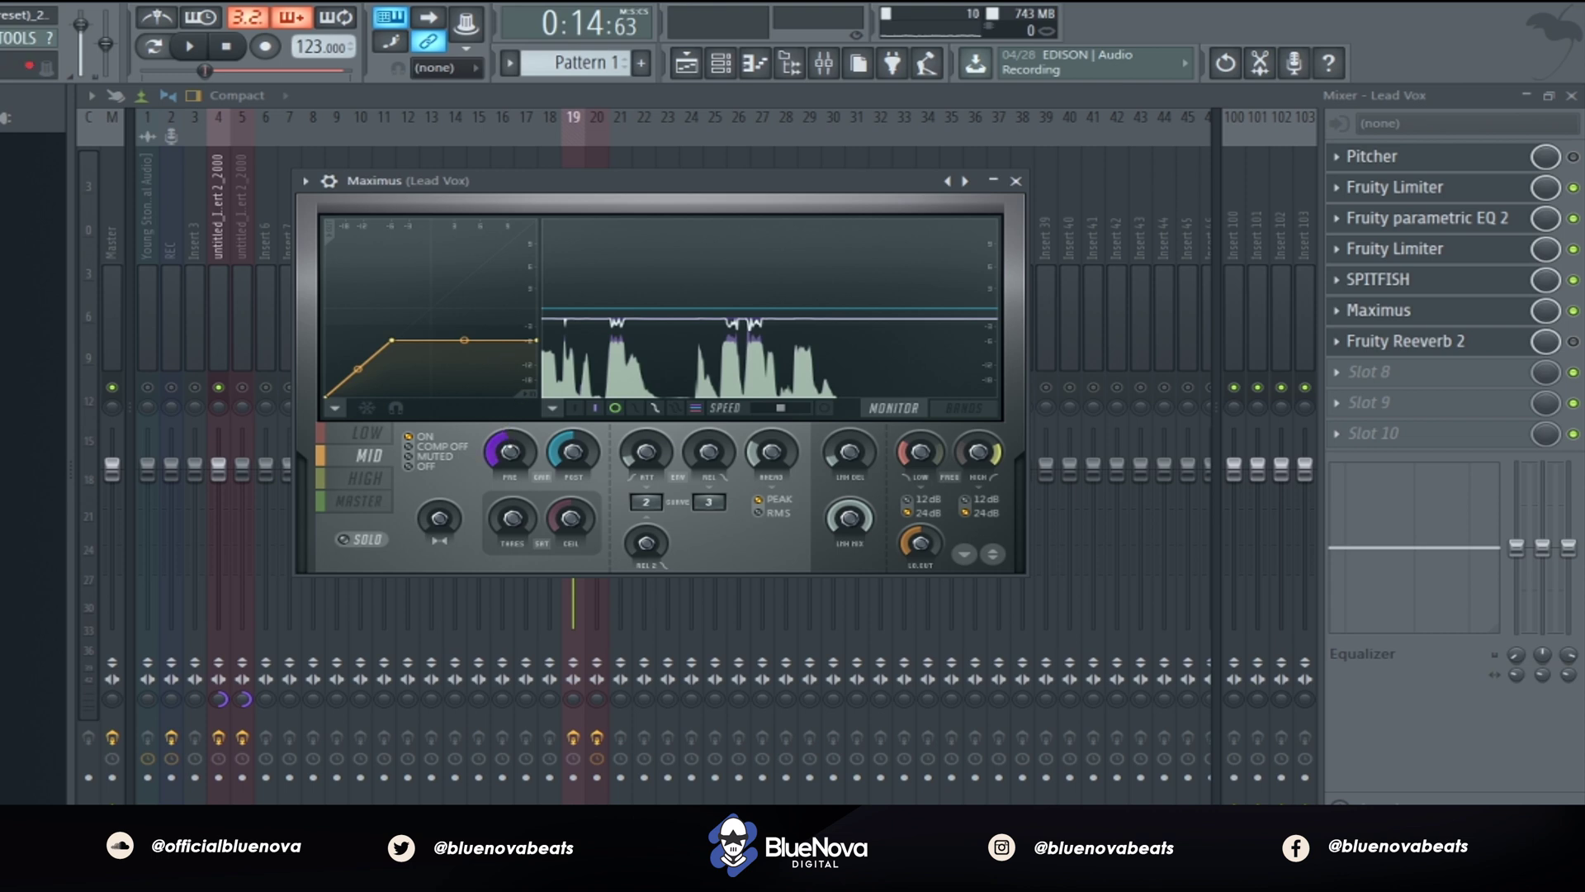
Step: Review the high, mid and master bands of Maximus on the Lead Vox track while auditioning the vocal
click(376, 479)
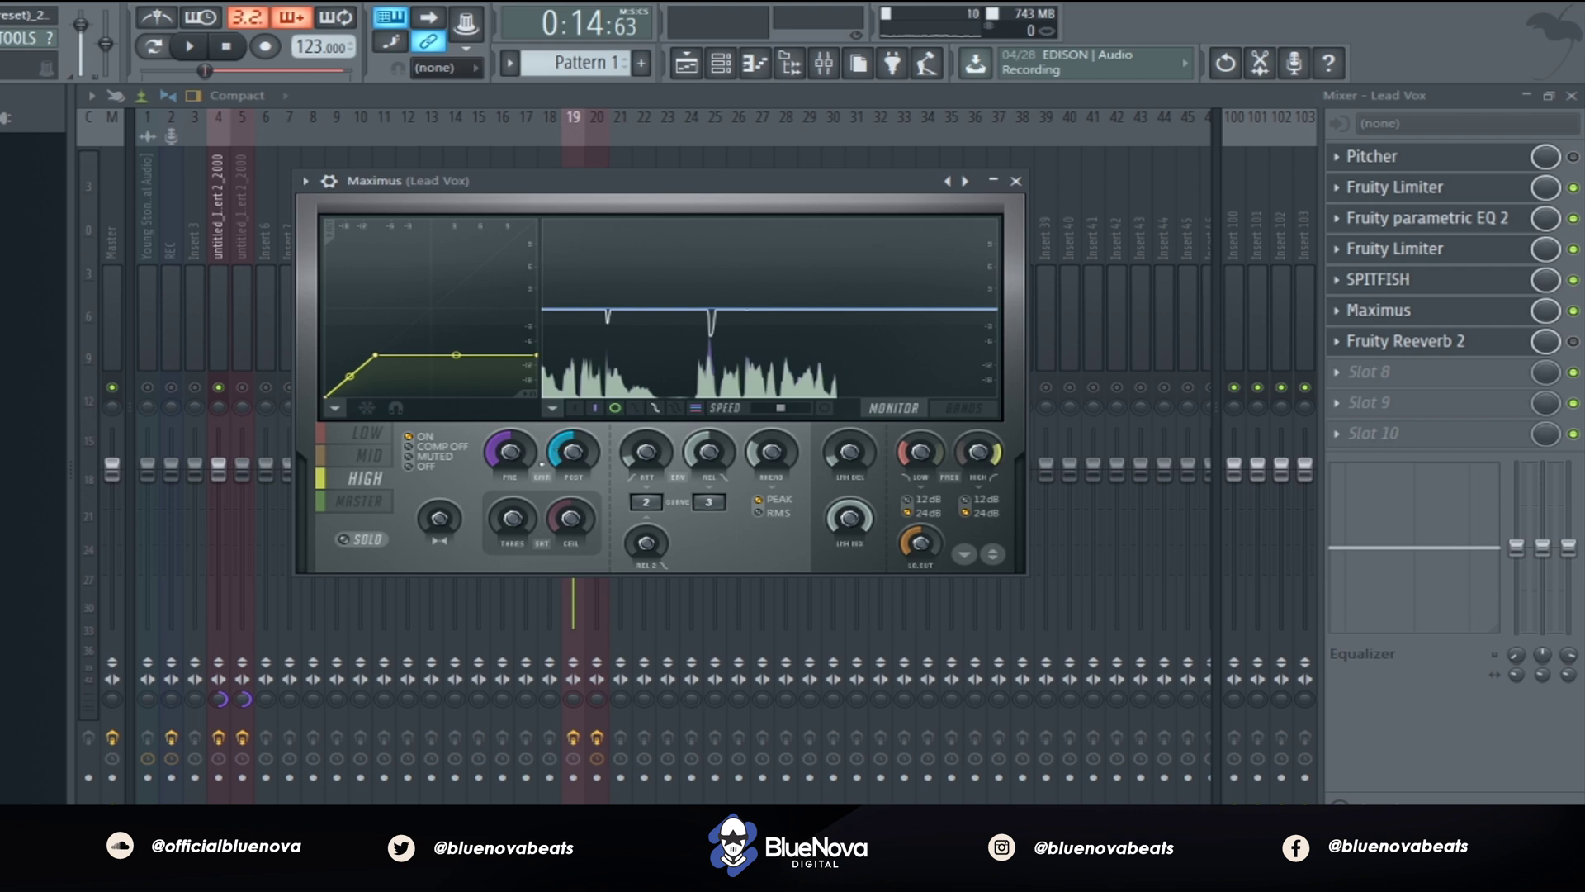
key(space)
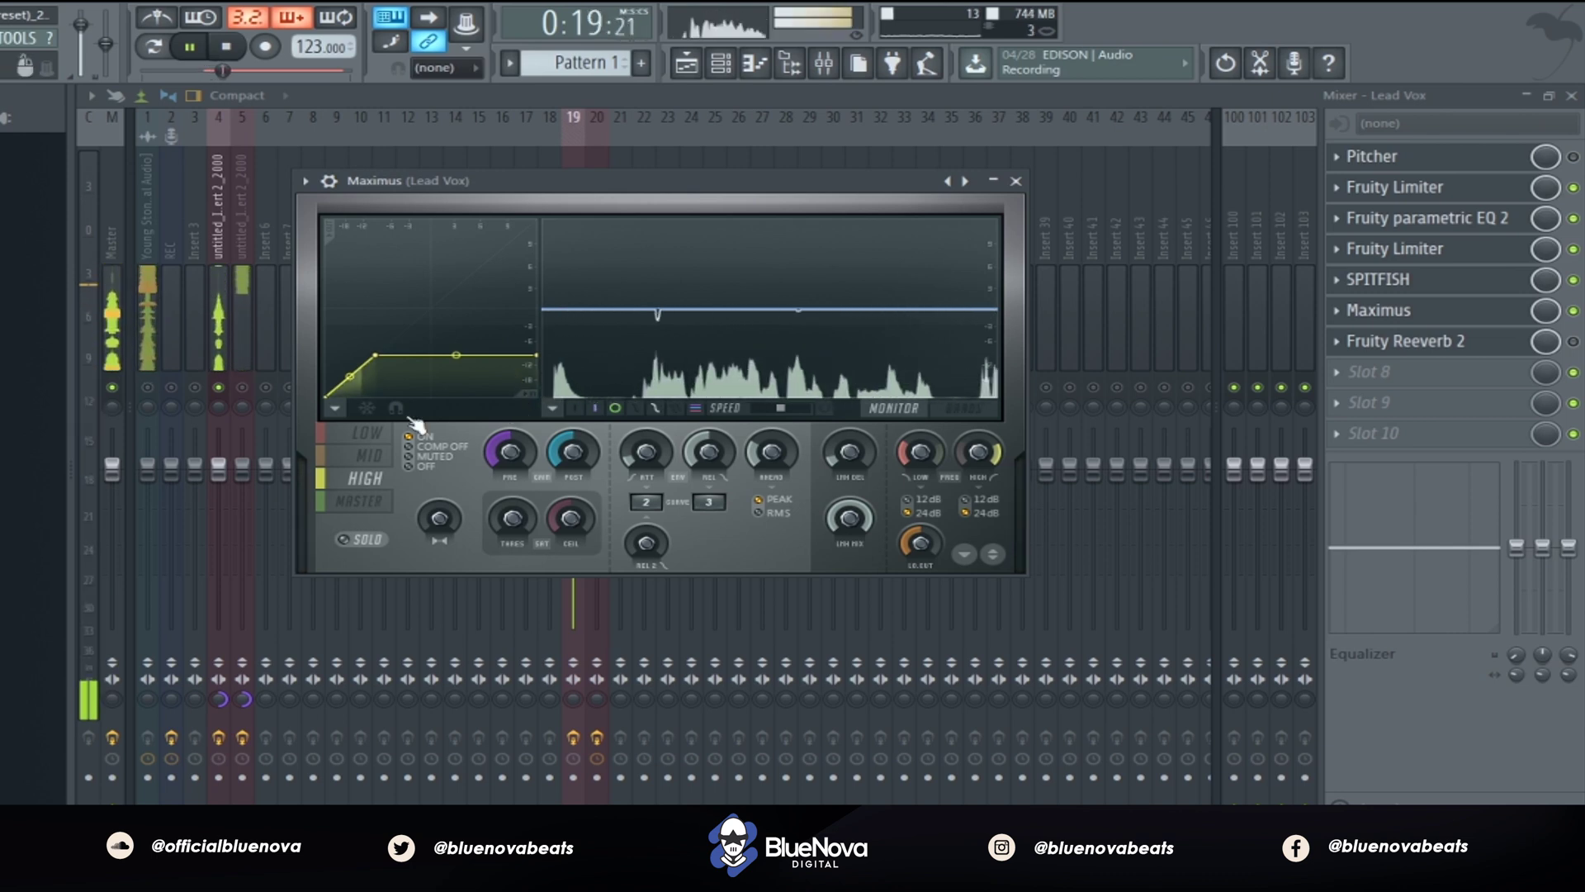
click(386, 462)
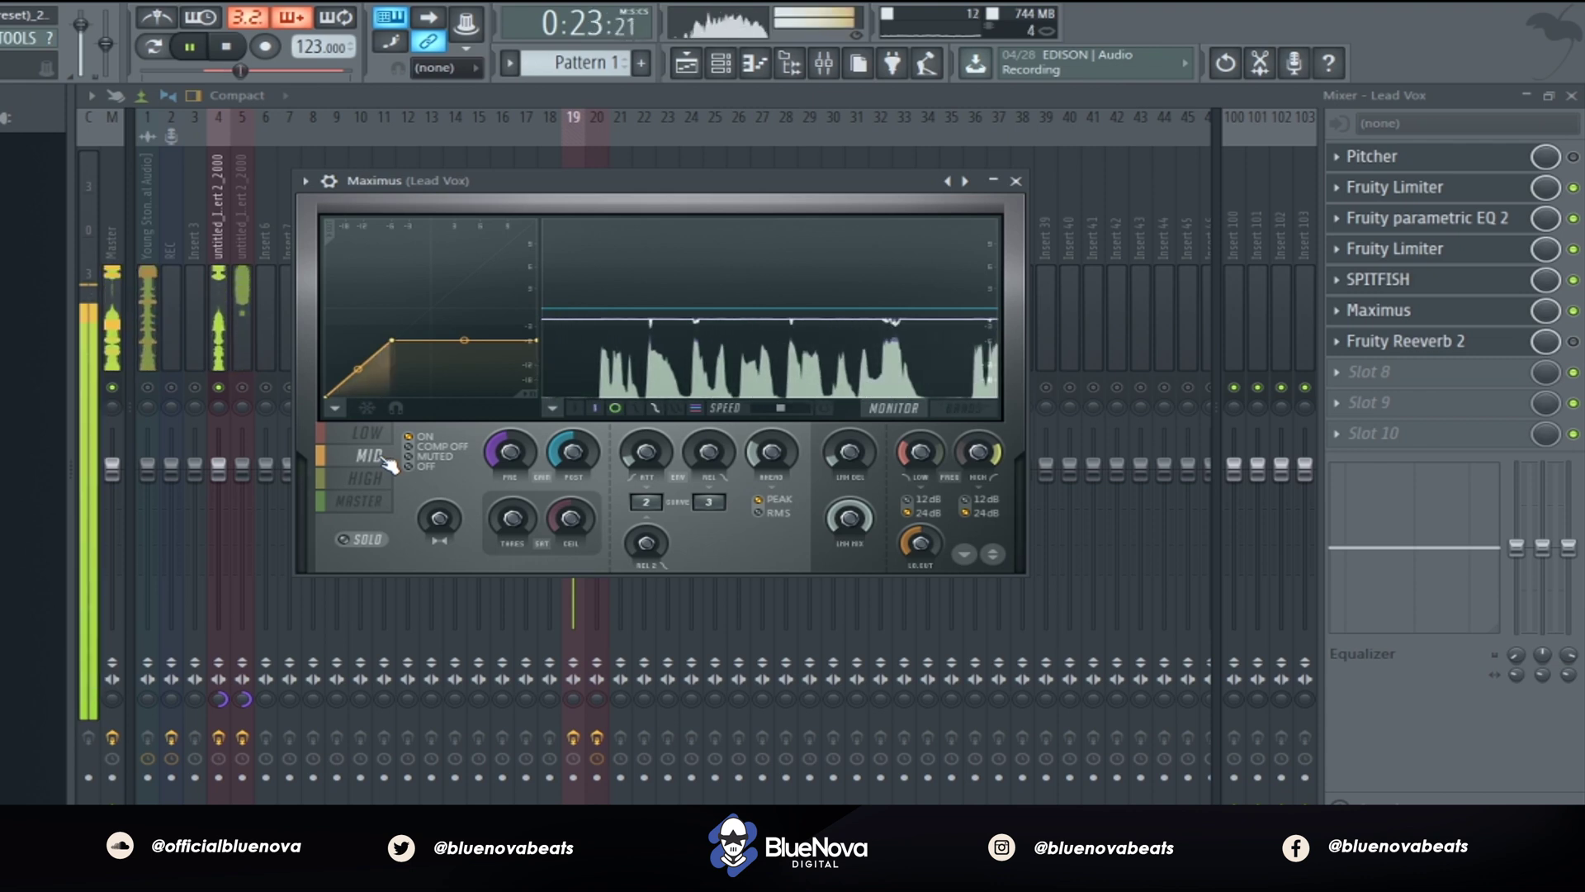
click(386, 498)
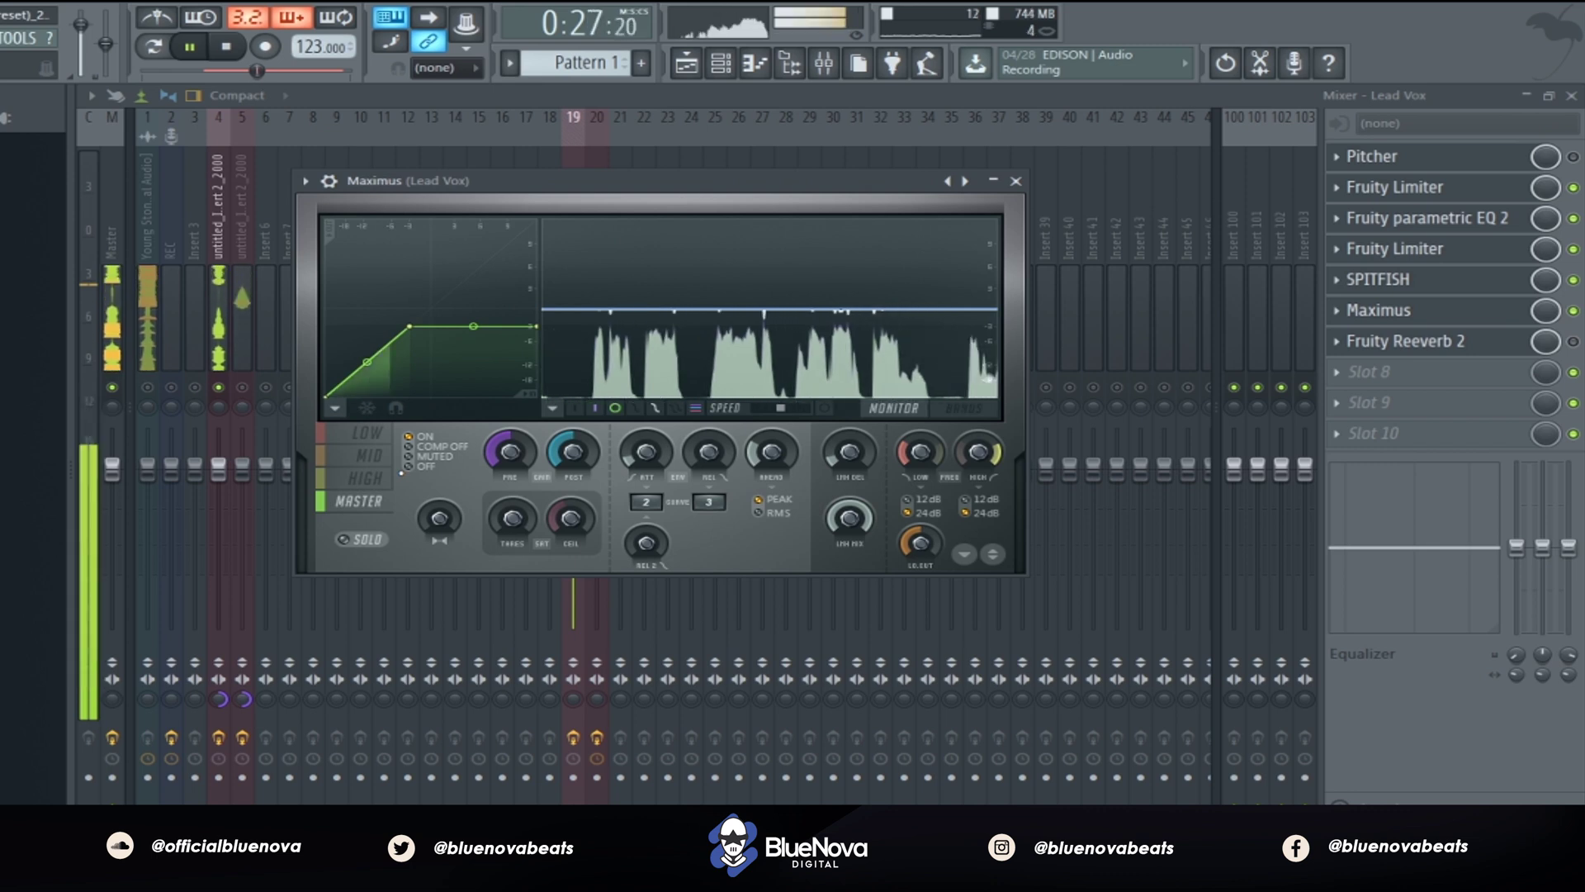
key(space)
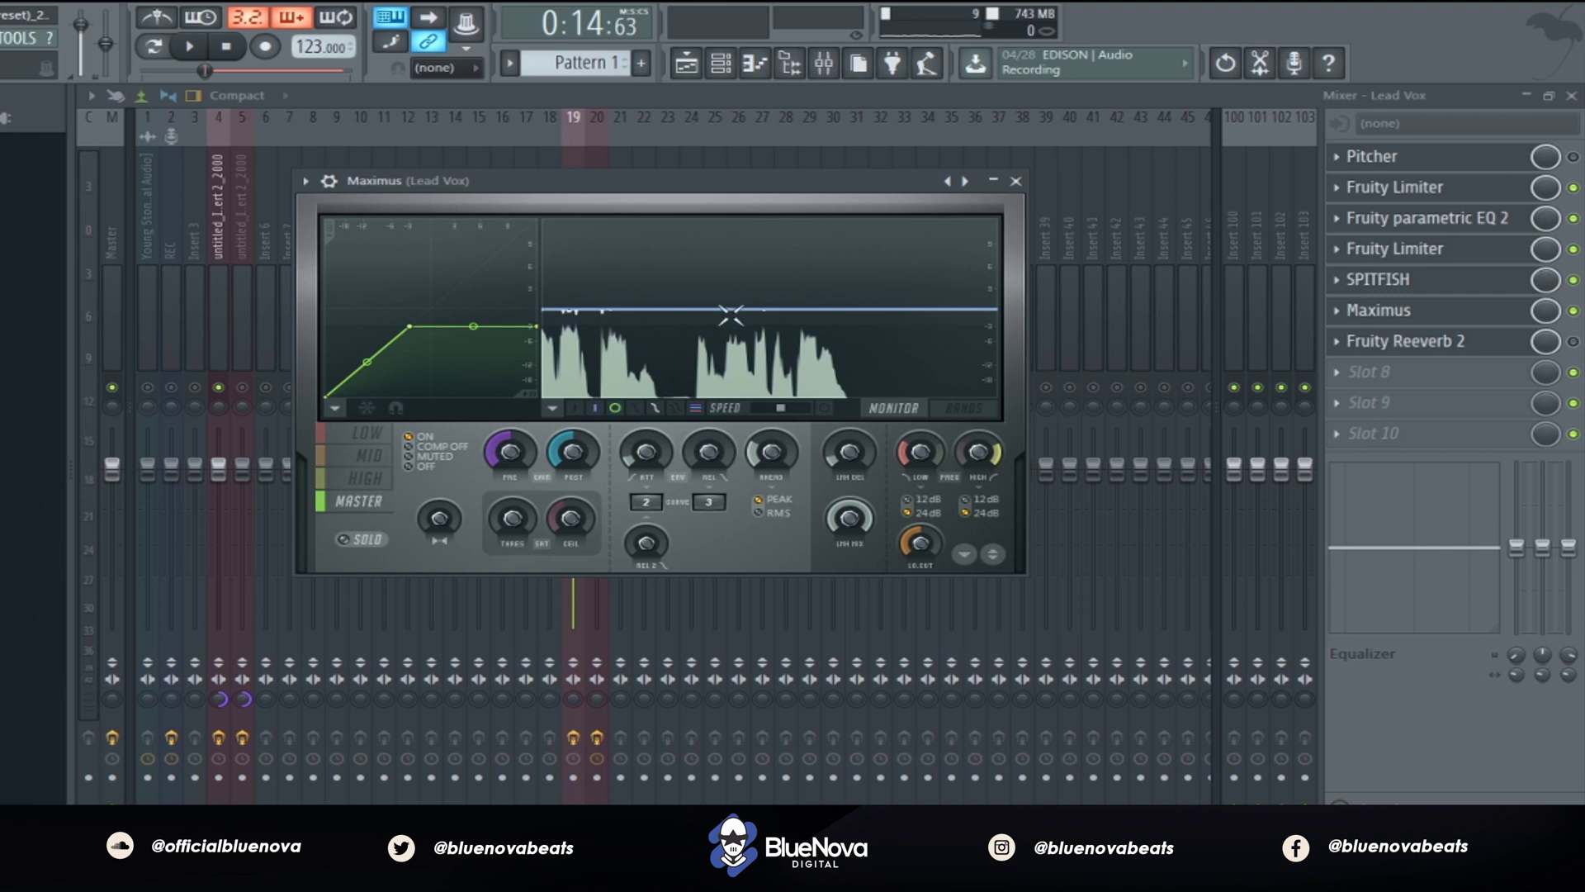
key(Escape)
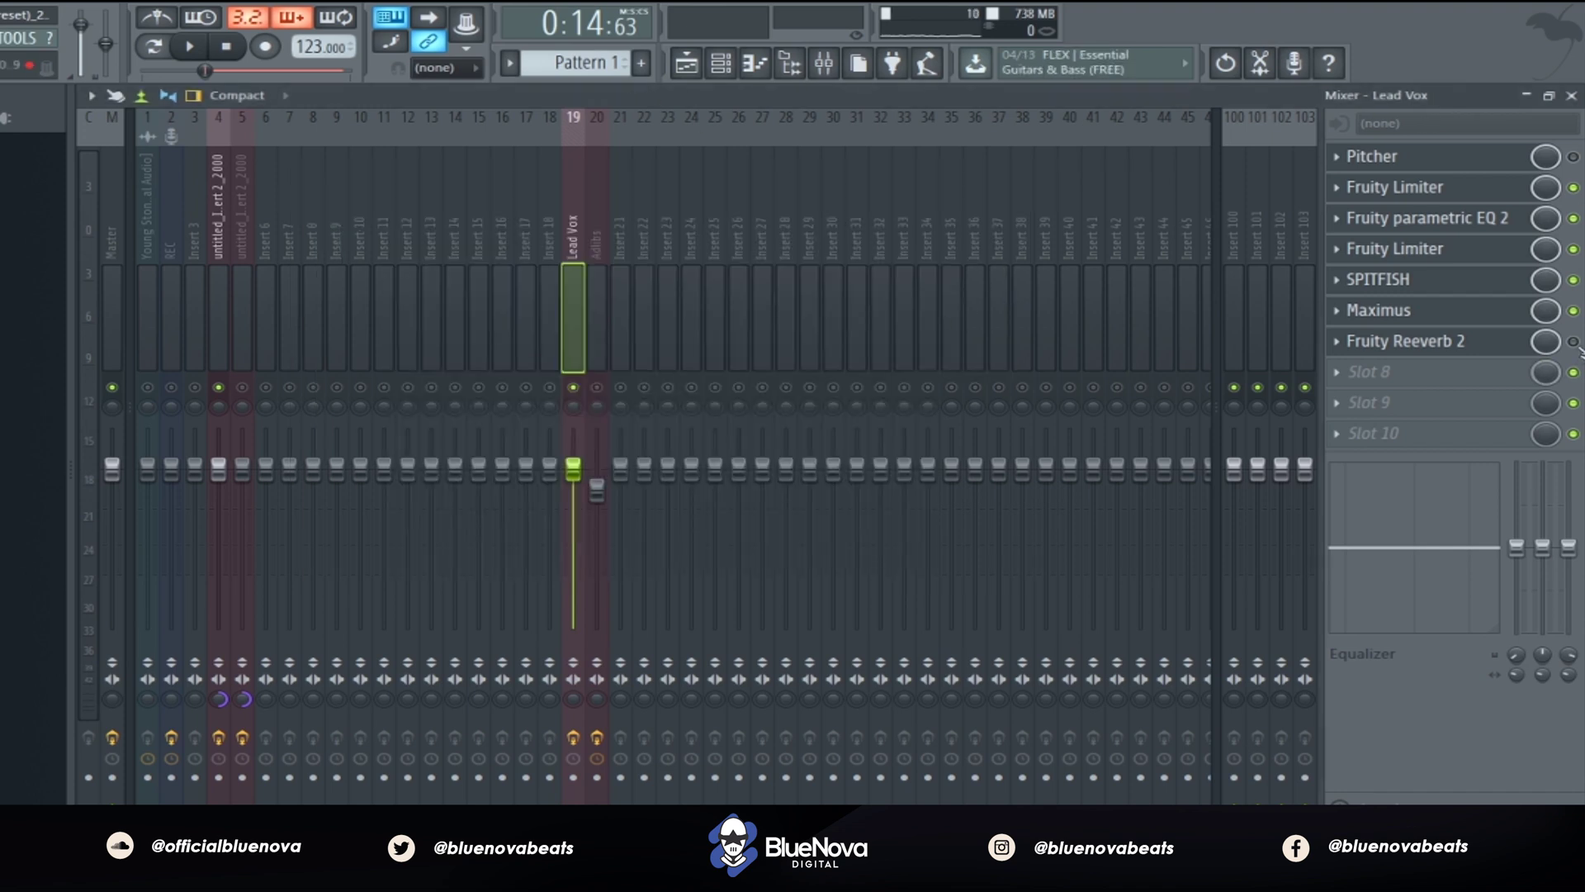
Step: Enable Fruity Reeverb 2 on the Lead Vox track and audition its reverb settings on the soloed vocal
click(1510, 345)
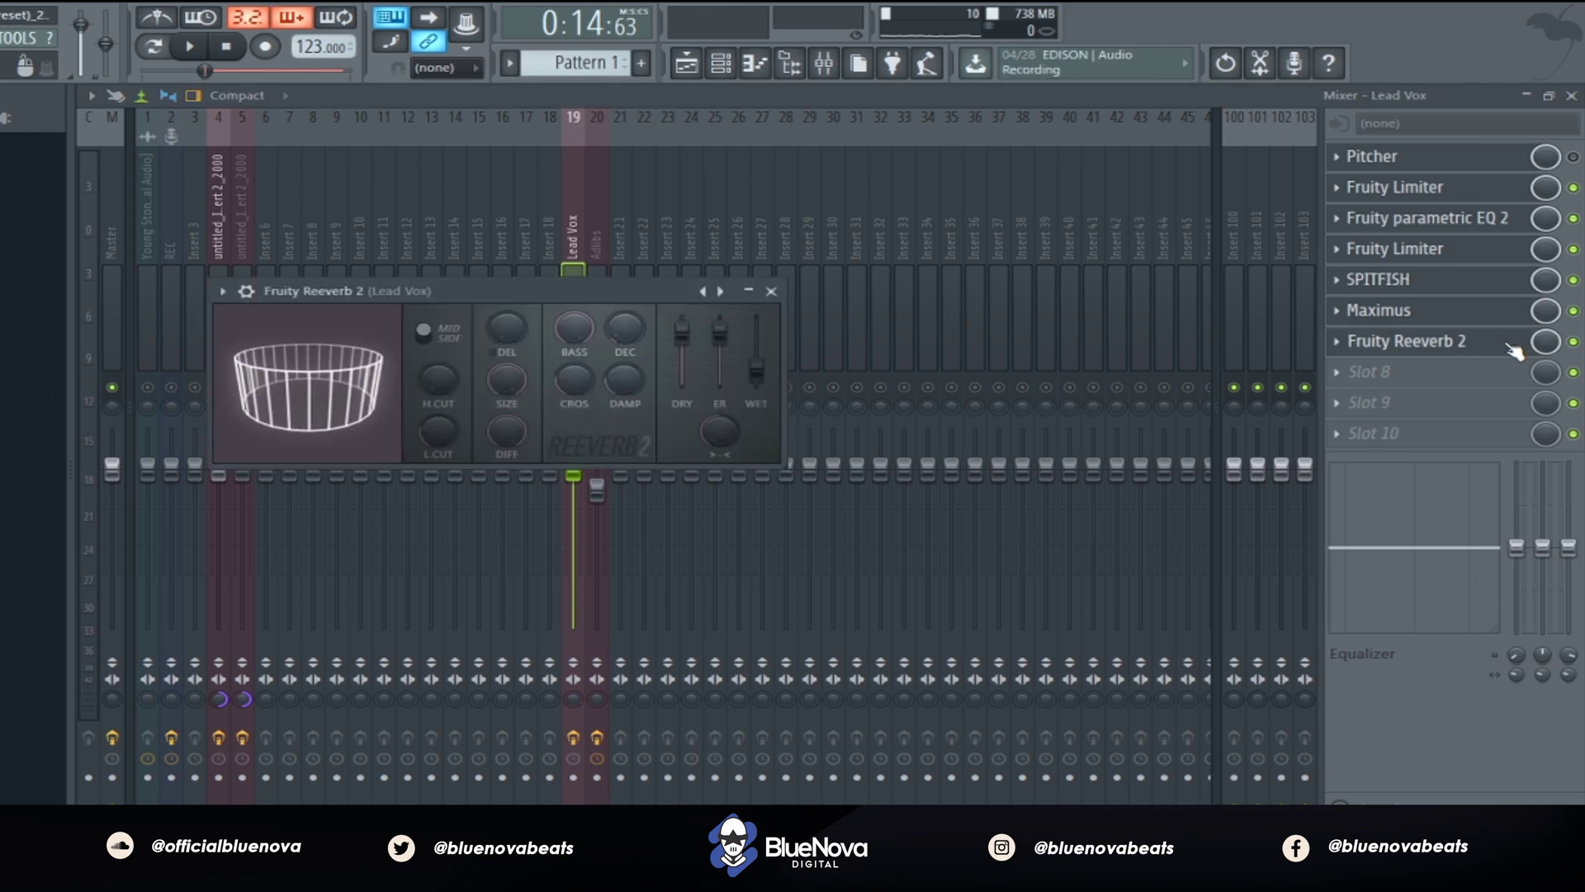
drag(554, 296, 886, 407)
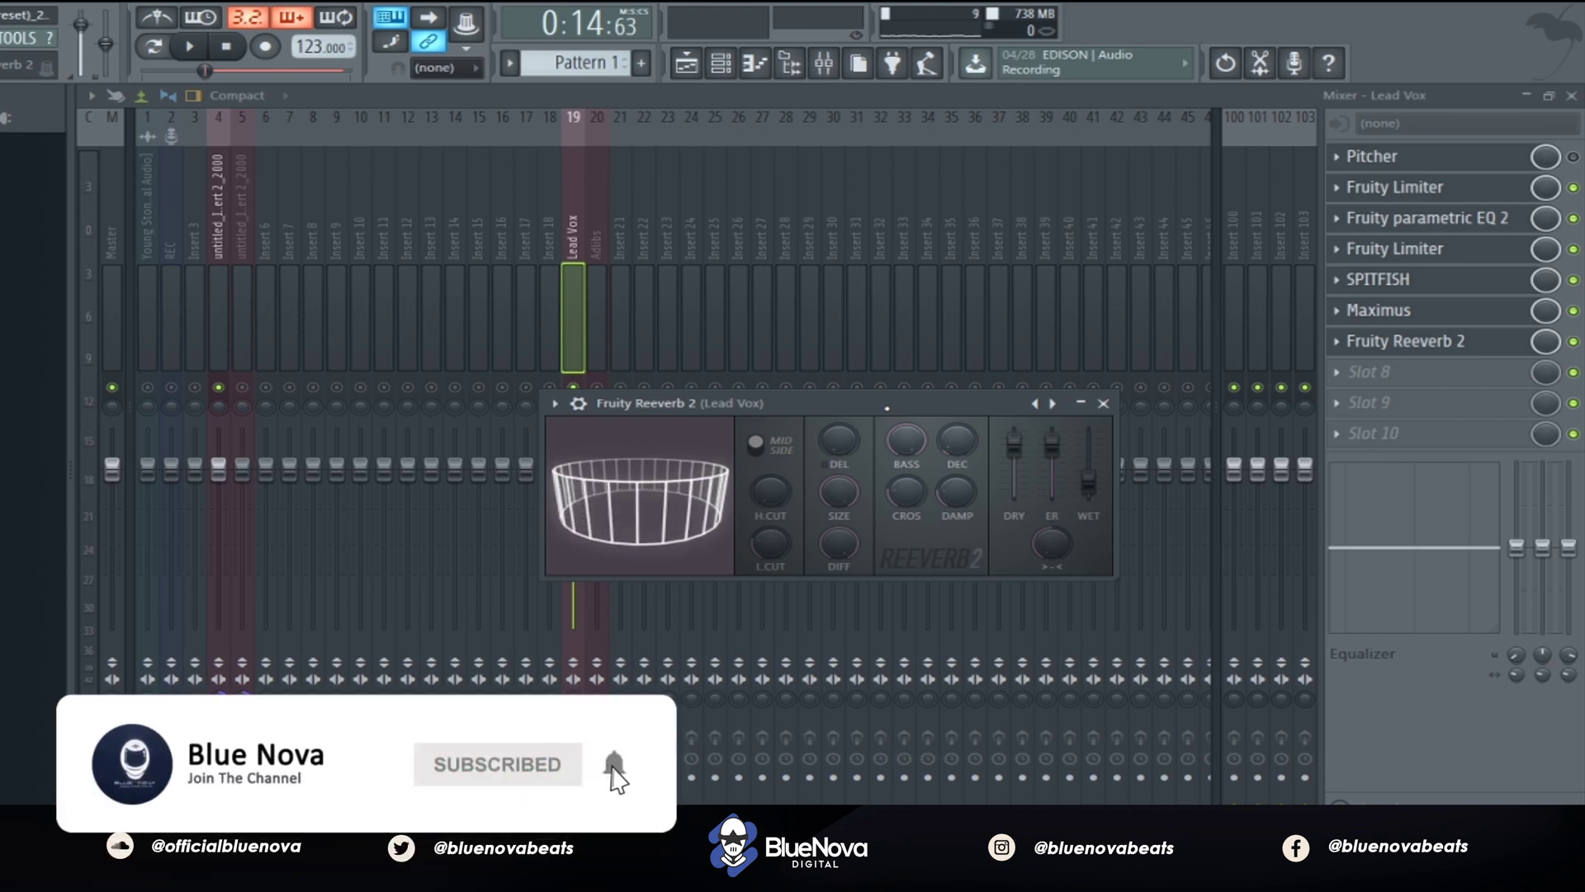
key(space)
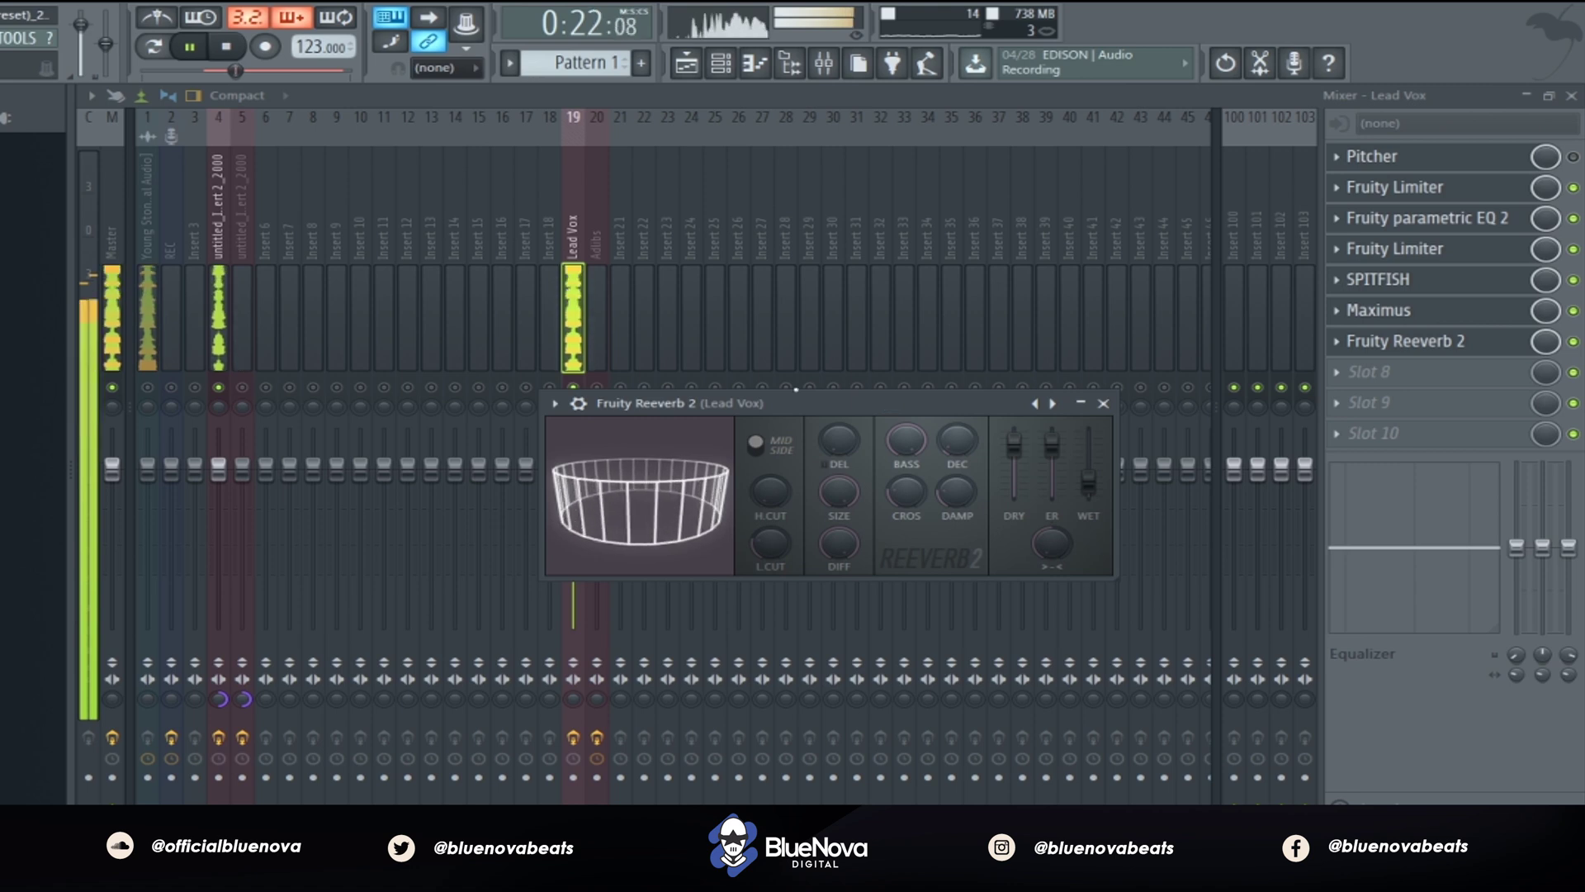
drag(761, 410, 841, 396)
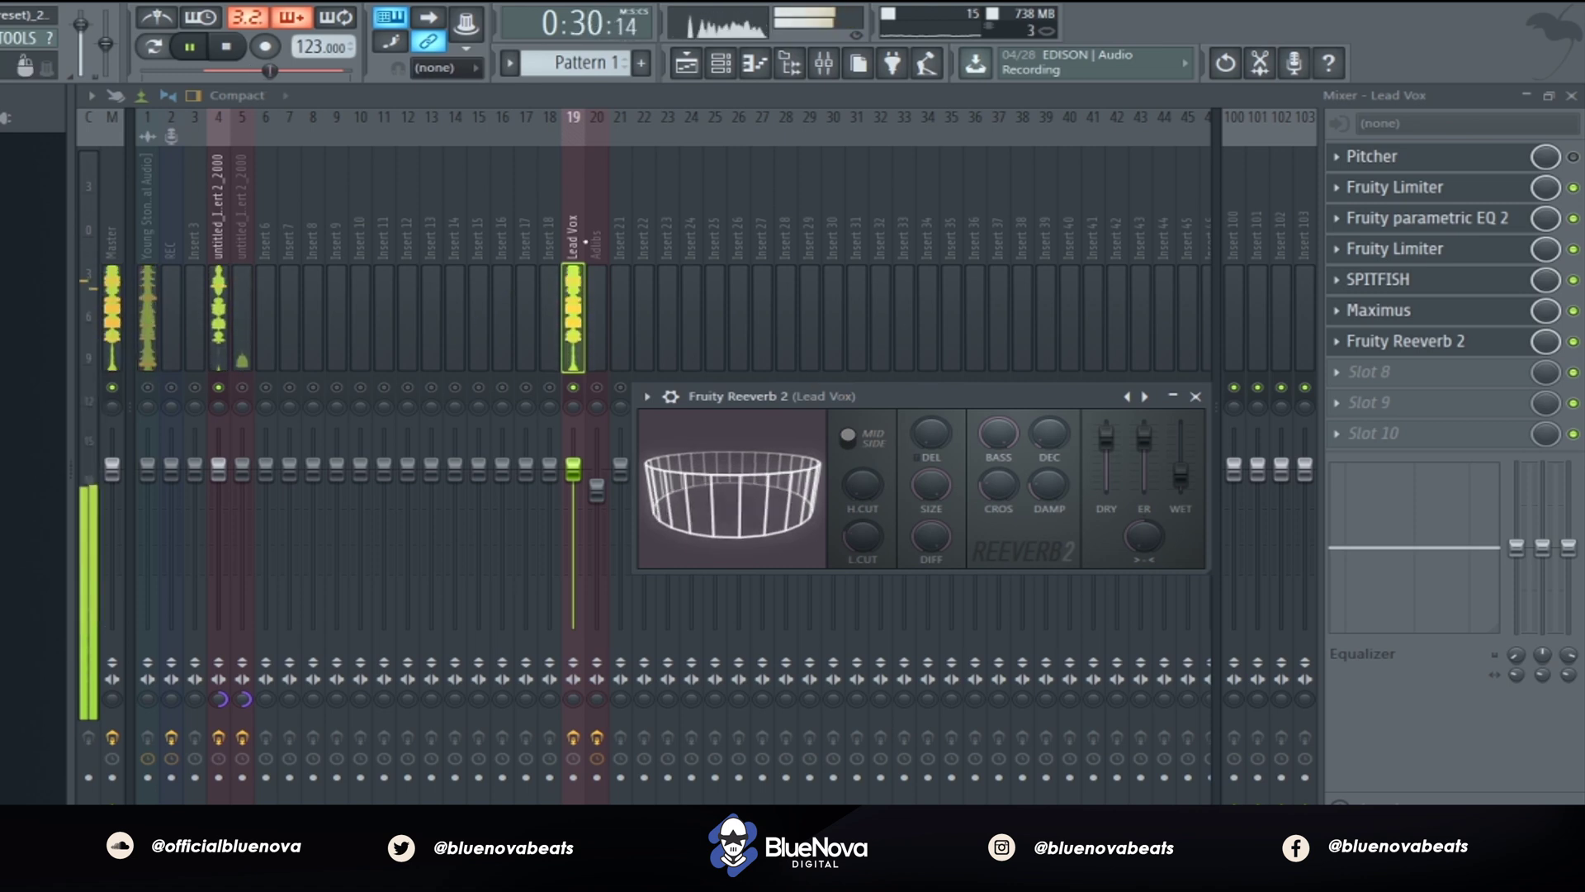
key(space)
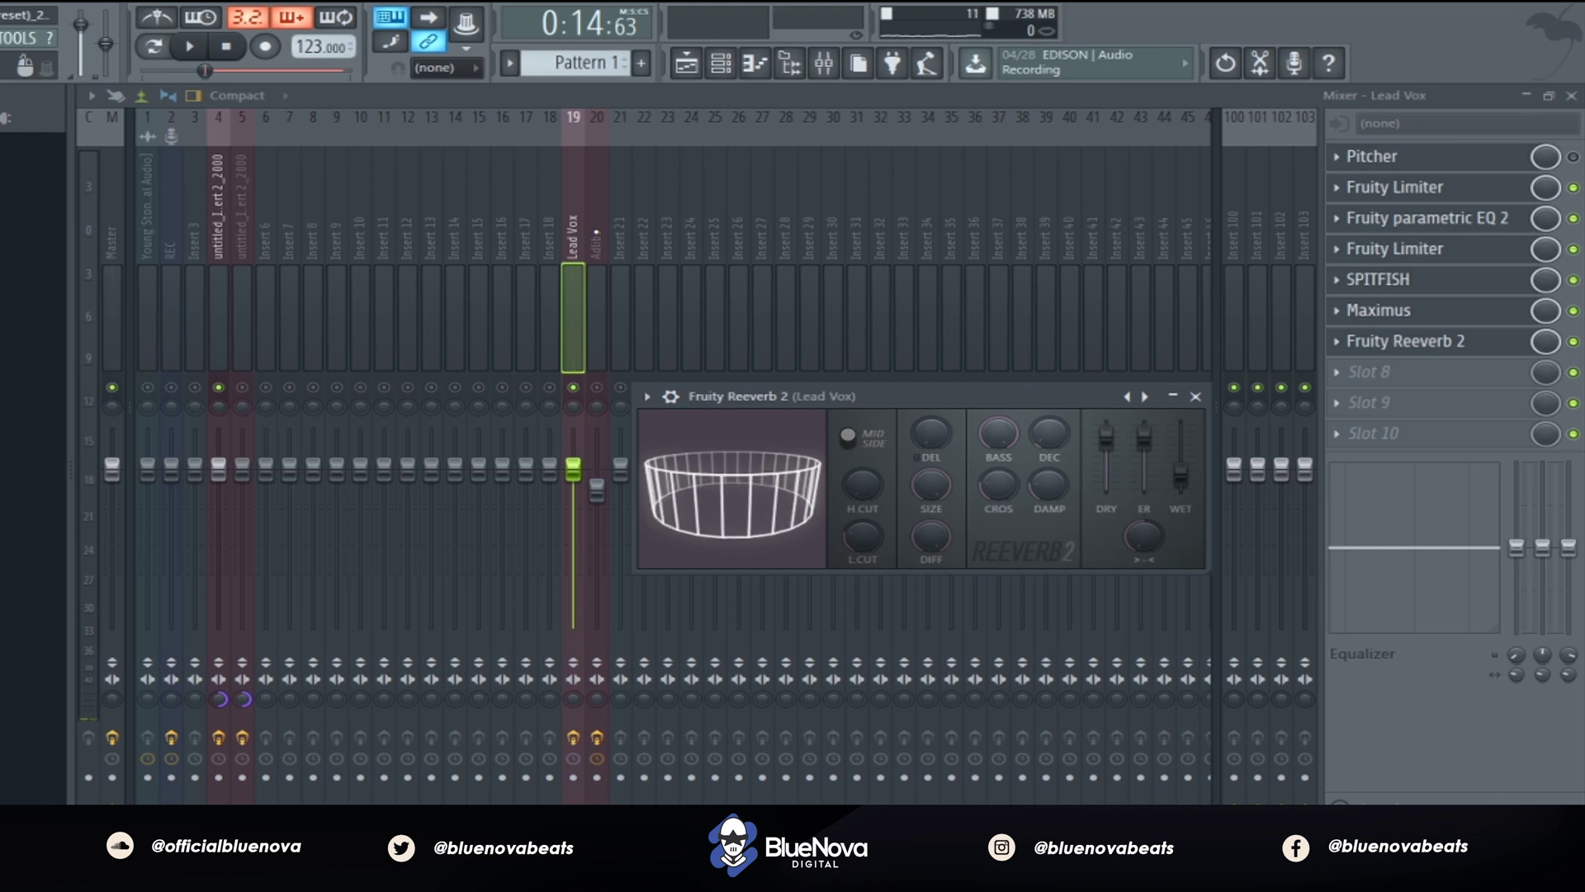
Step: Review the Fruity Reeverb 2 settings on the Adlibs mixer track
click(596, 240)
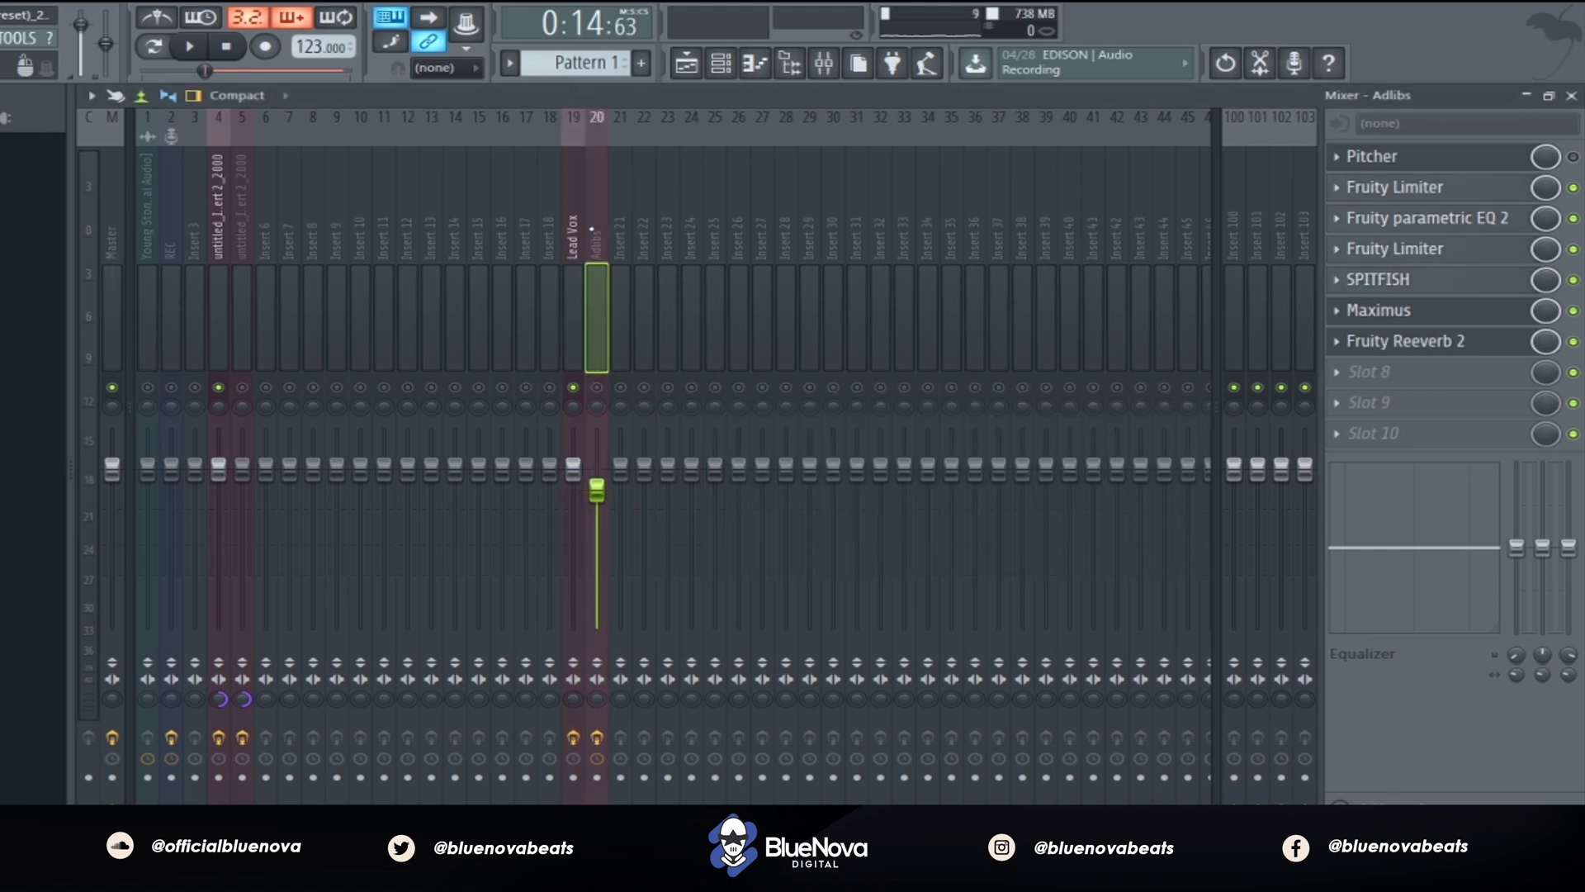
click(1458, 346)
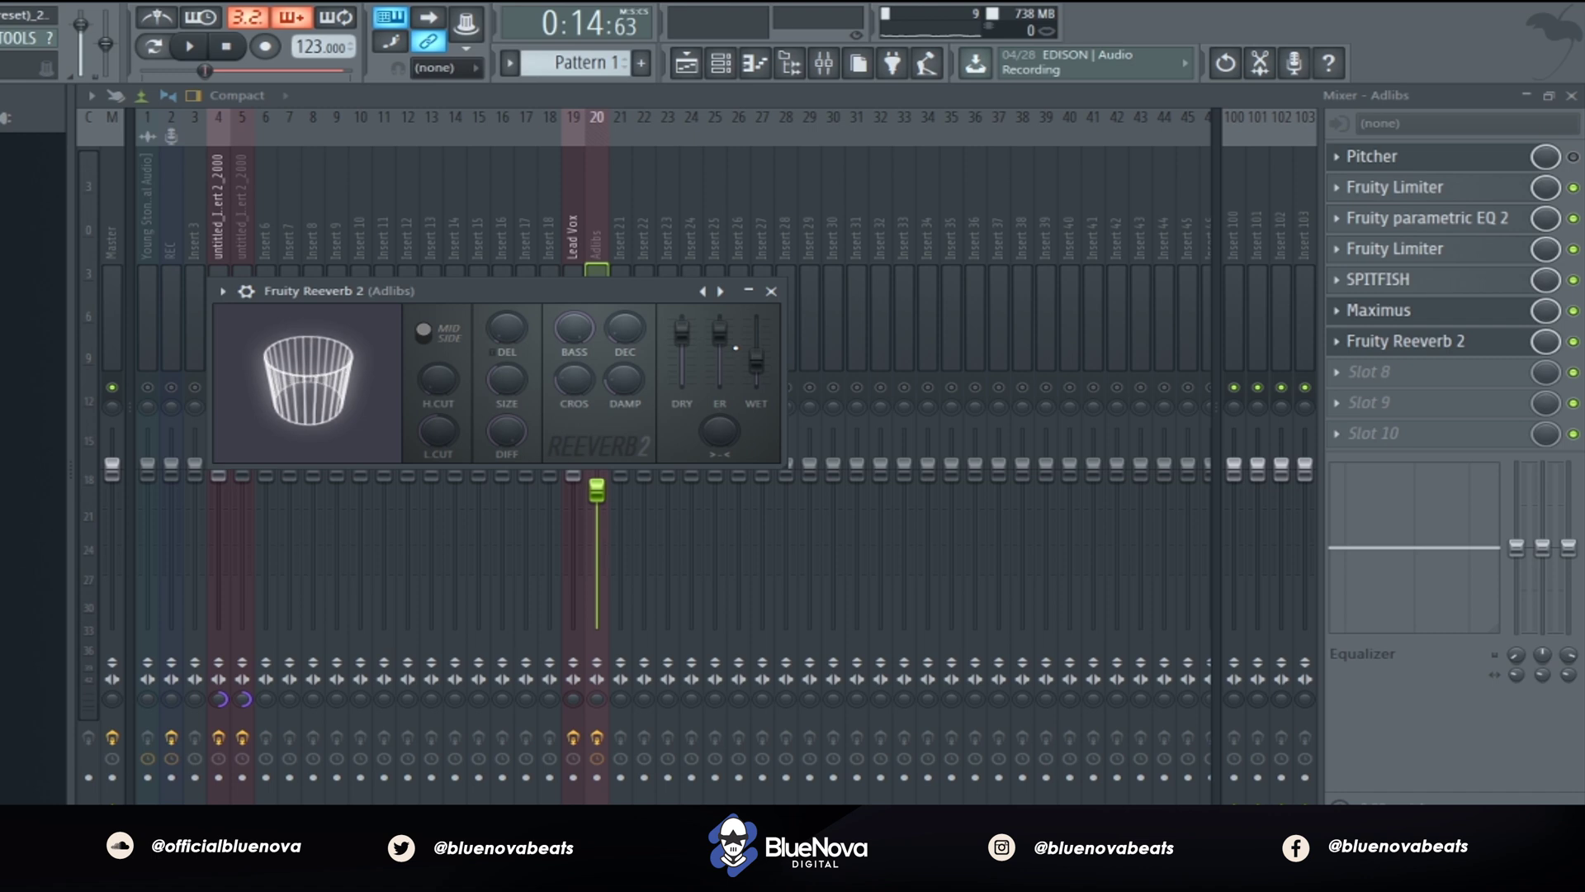
click(771, 290)
Step: Solo mixer insert 5 feeding the Adlibs track and play it briefly while checking the playlist position
click(573, 355)
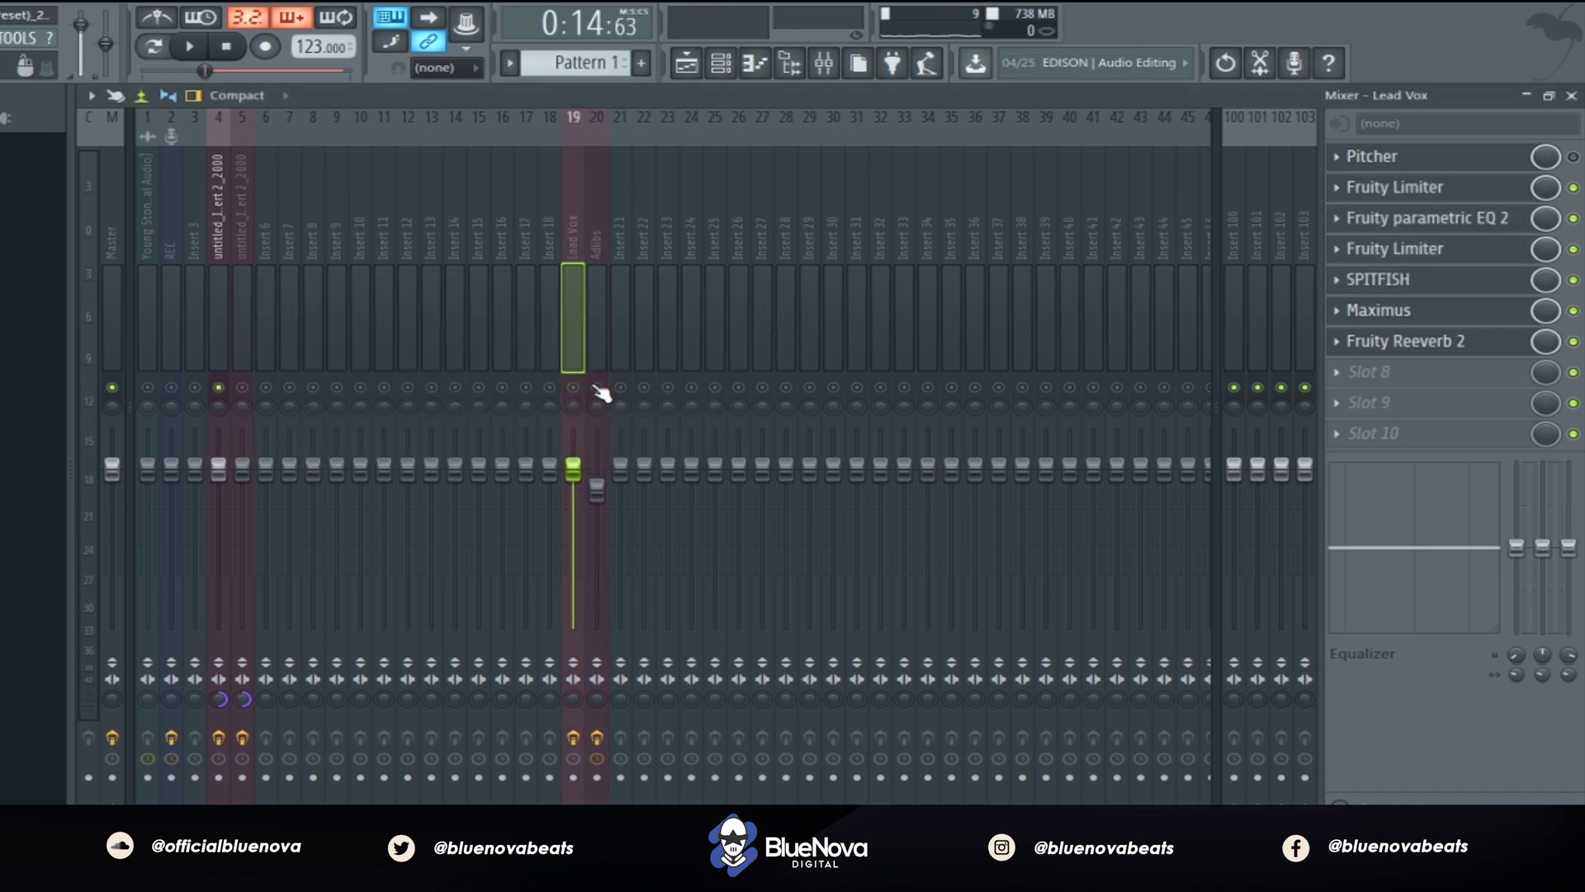
click(243, 386)
click(596, 247)
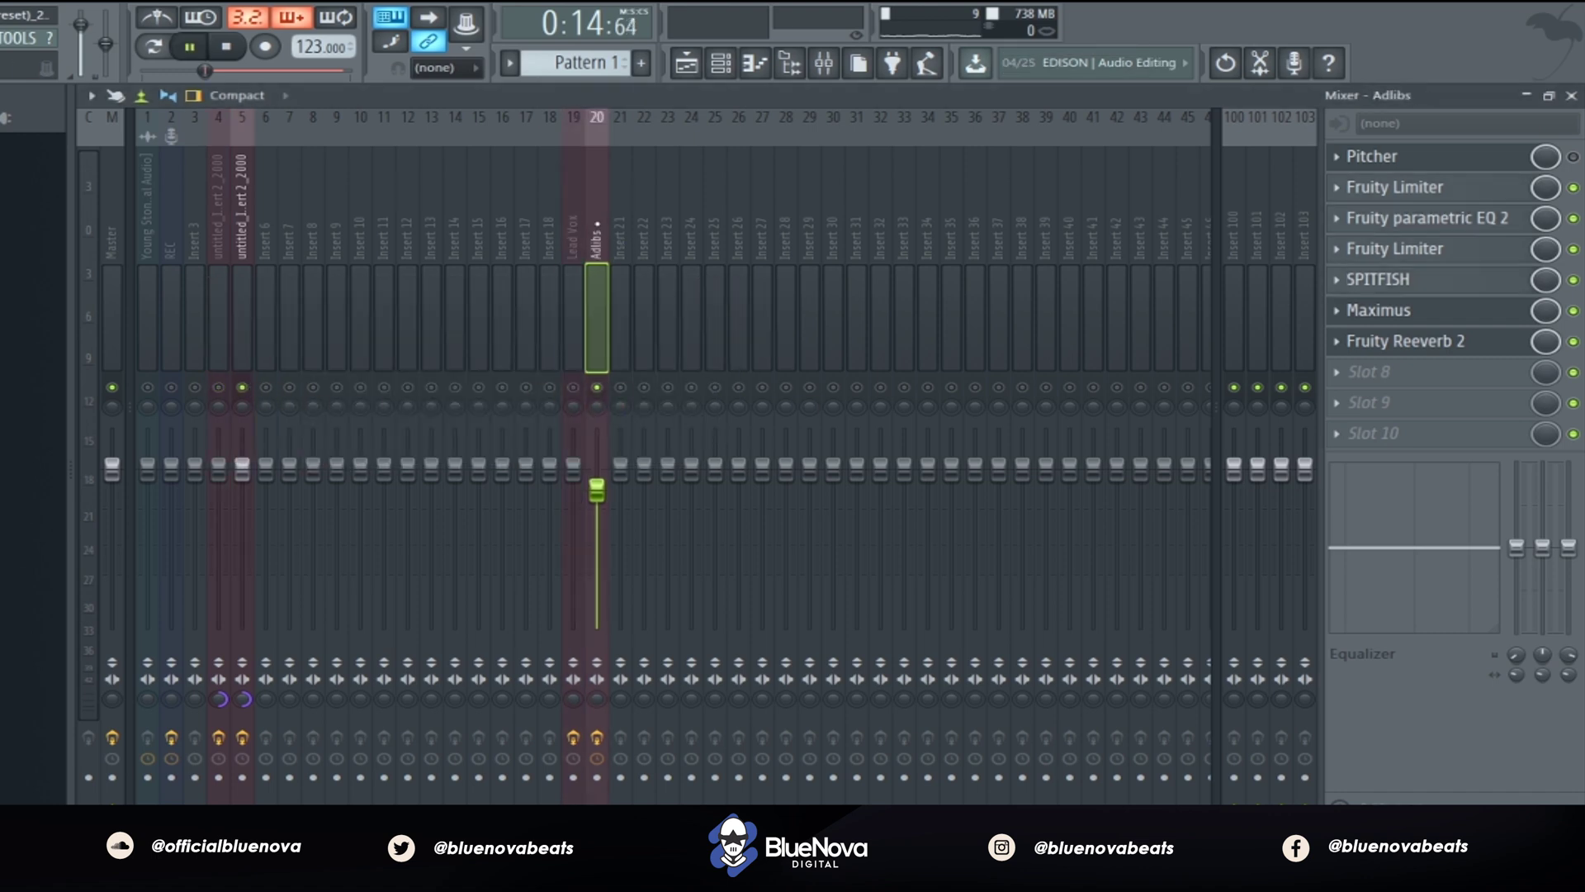
key(space)
click(703, 68)
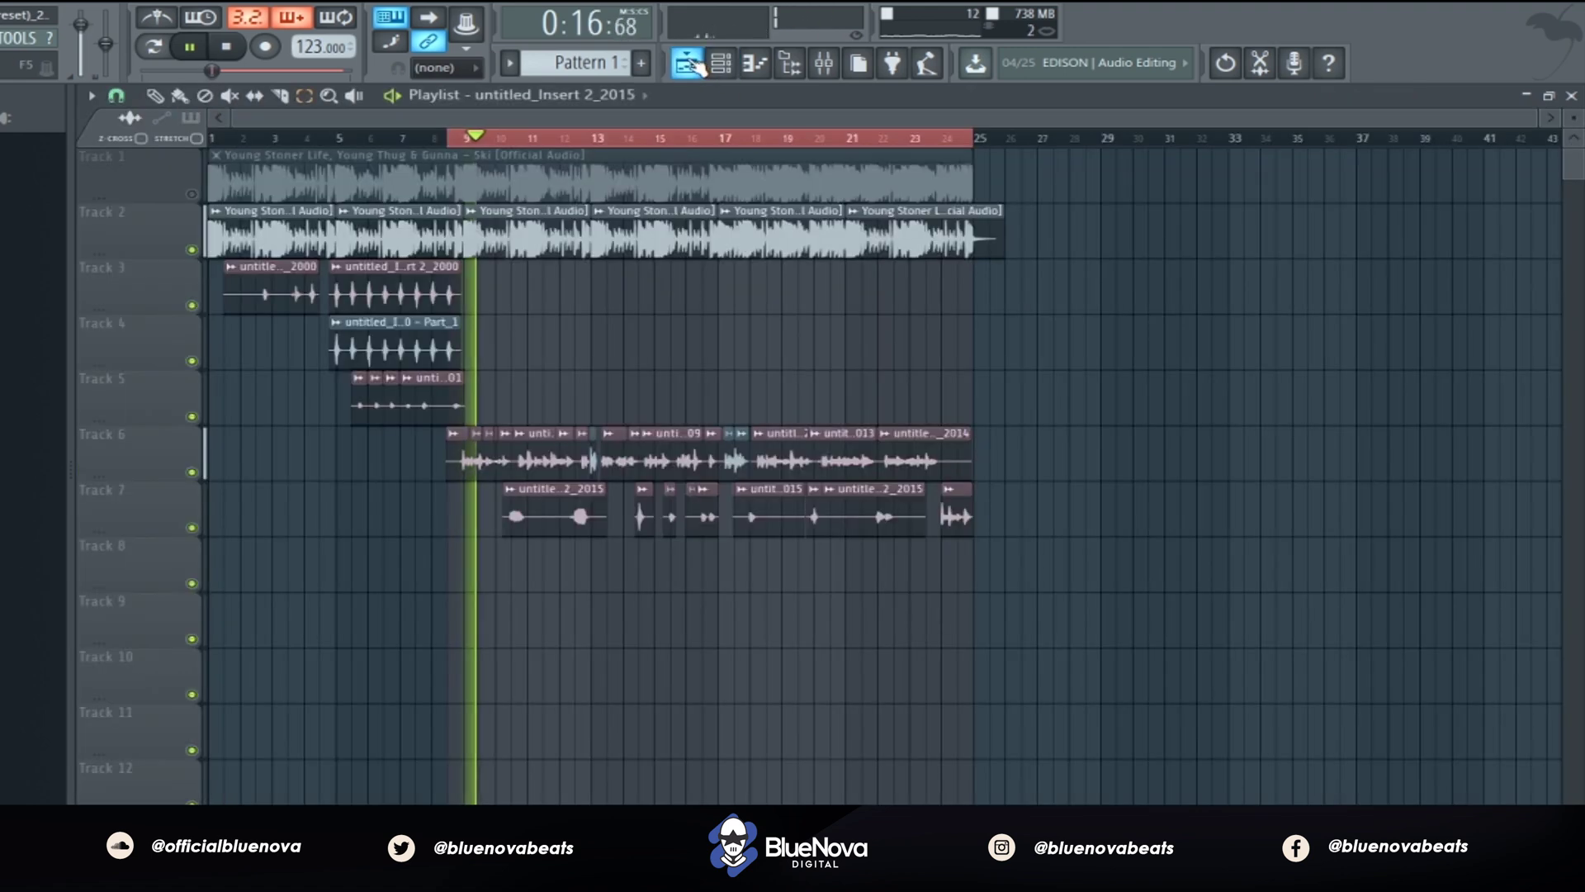
key(space)
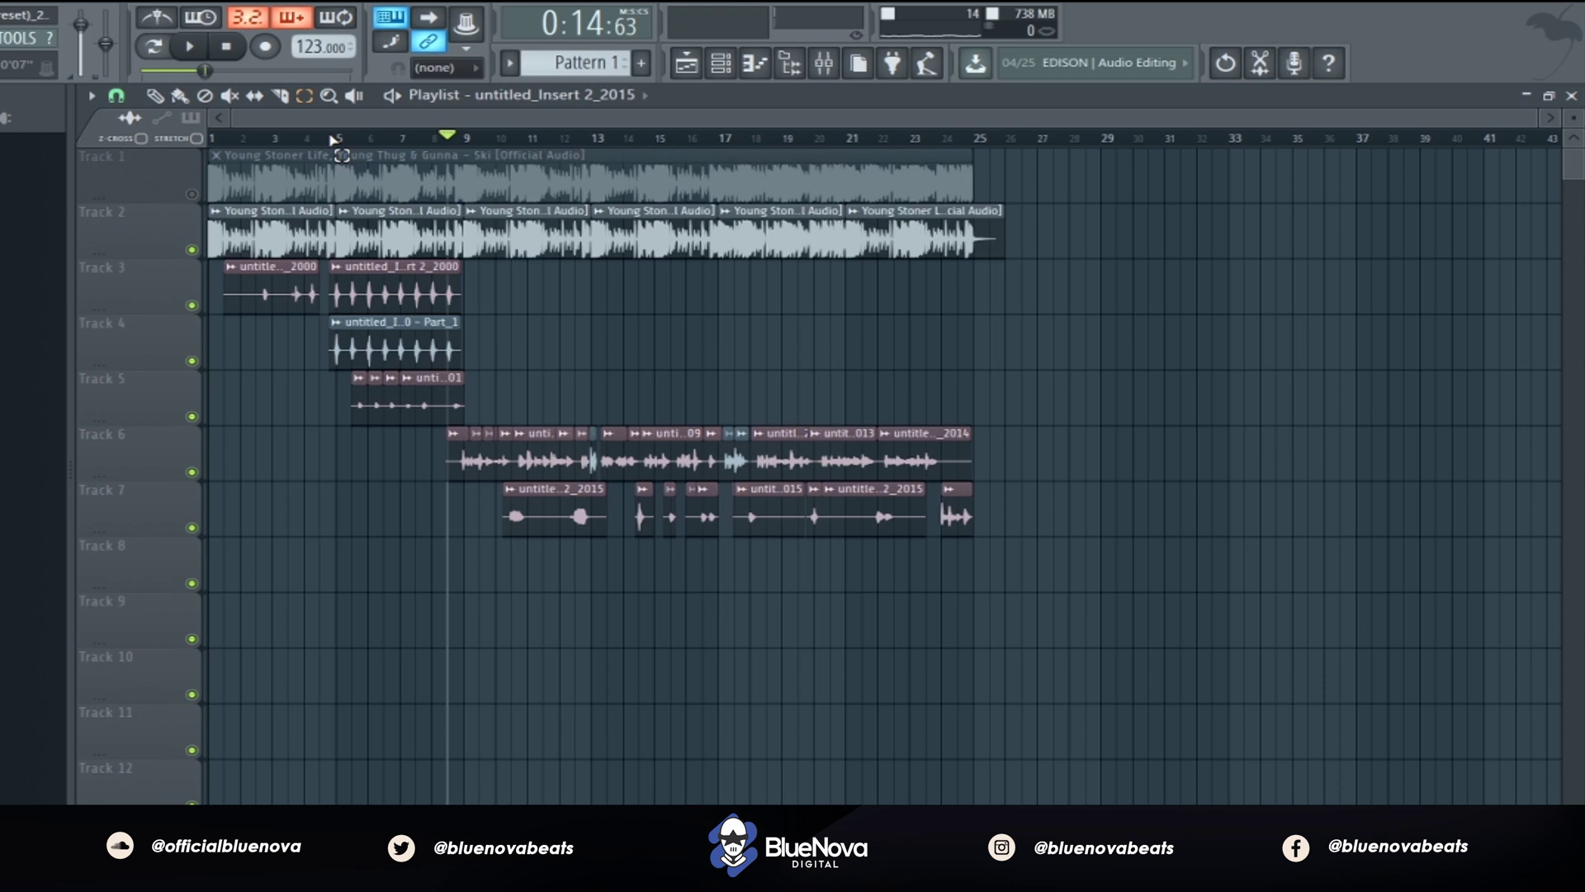
Step: Set the playlist time selection from bar 5 to bar 9 and return playback to its start
drag(334, 140, 462, 157)
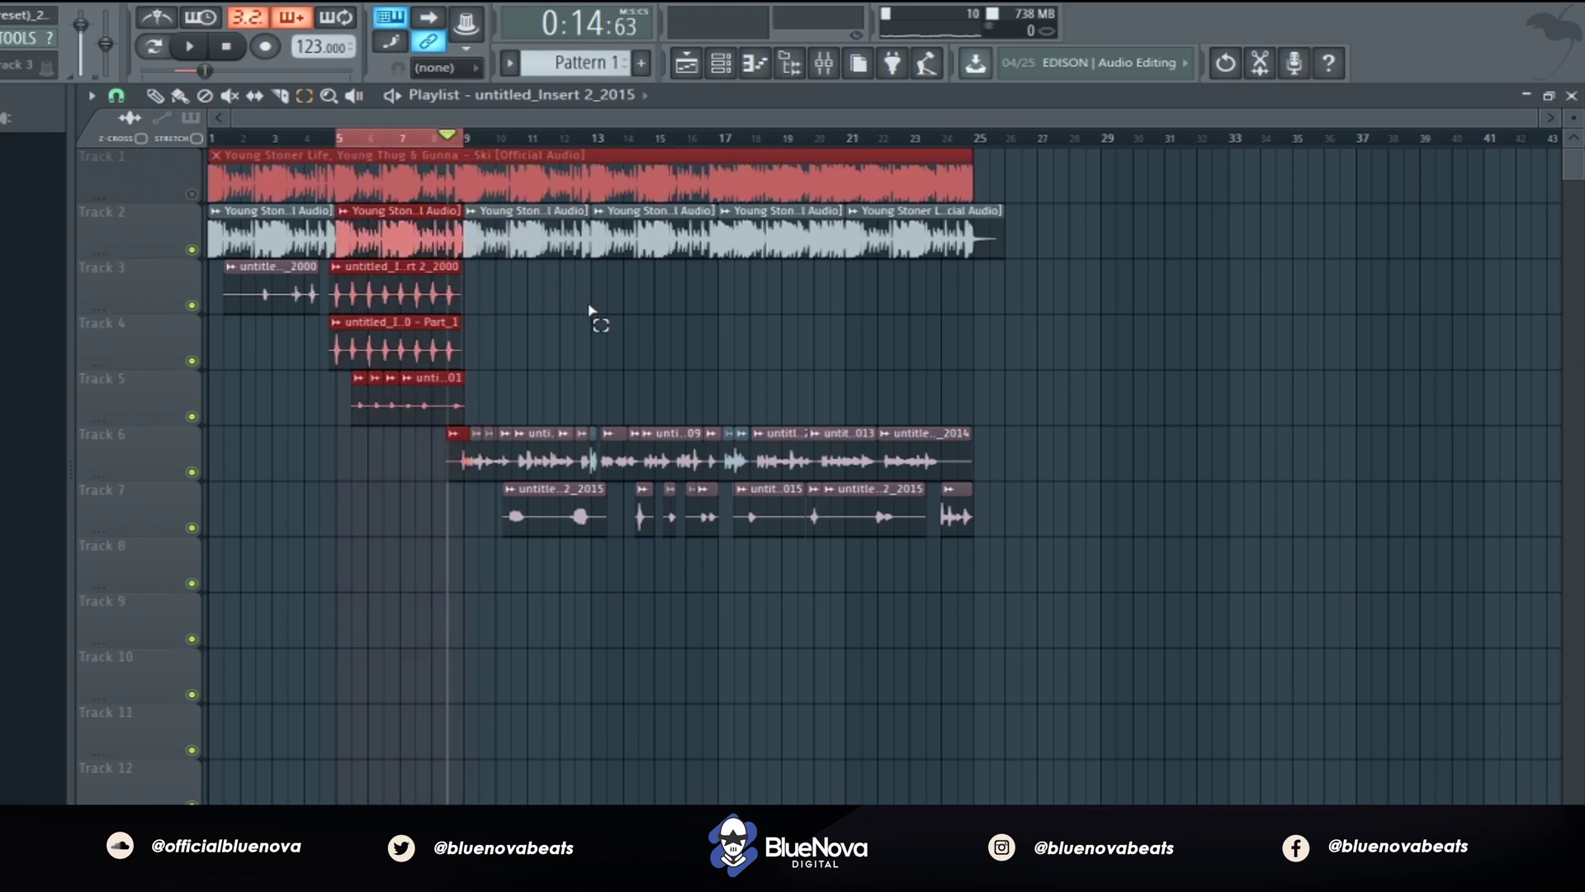
click(225, 46)
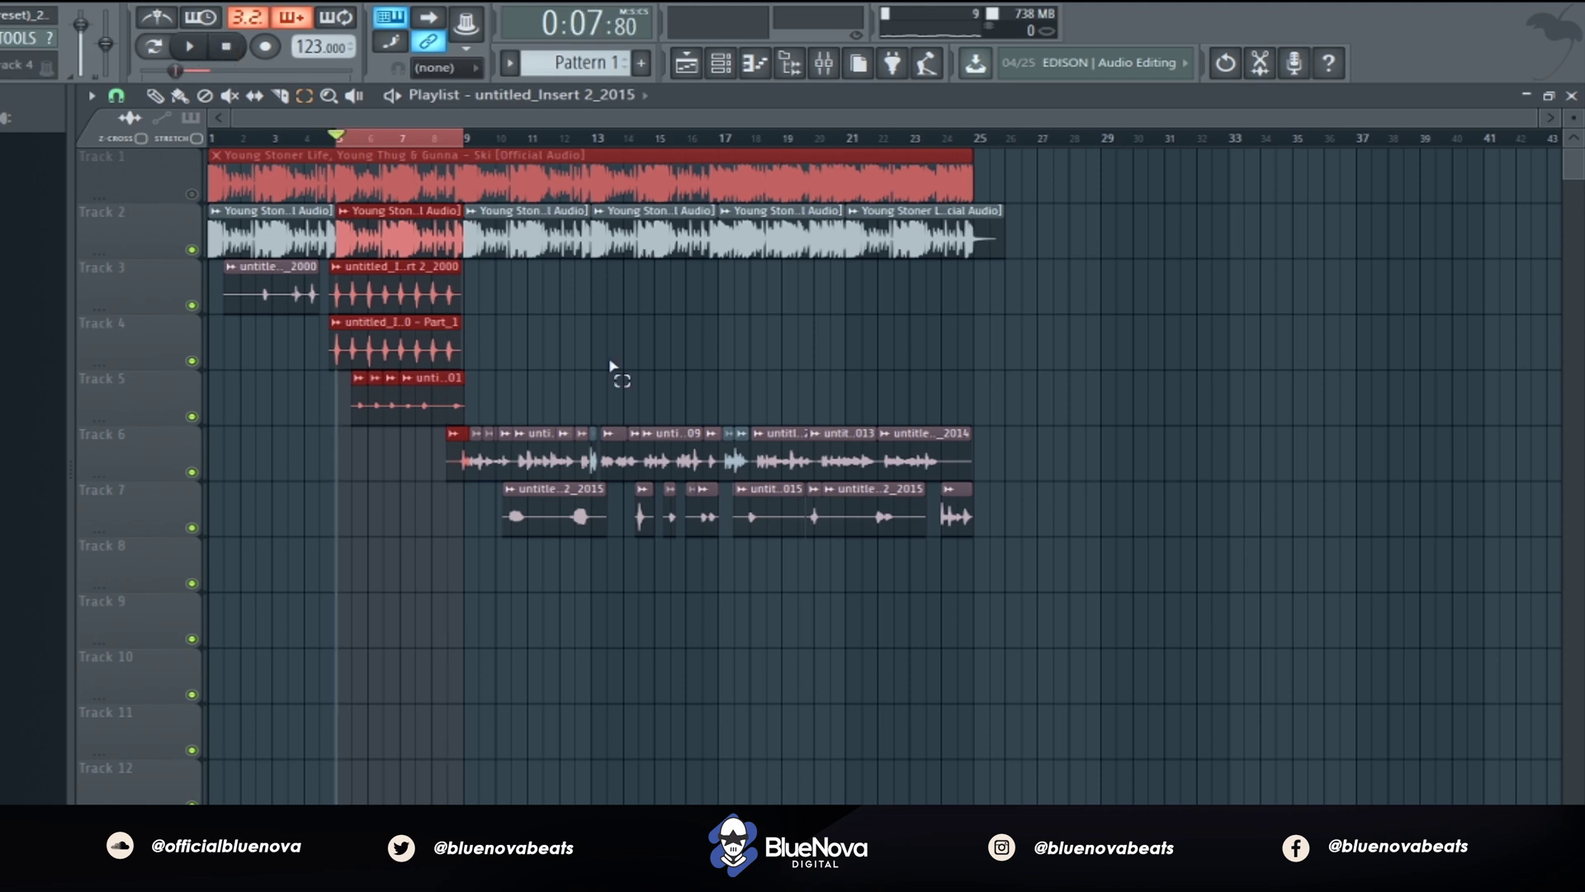
click(611, 368)
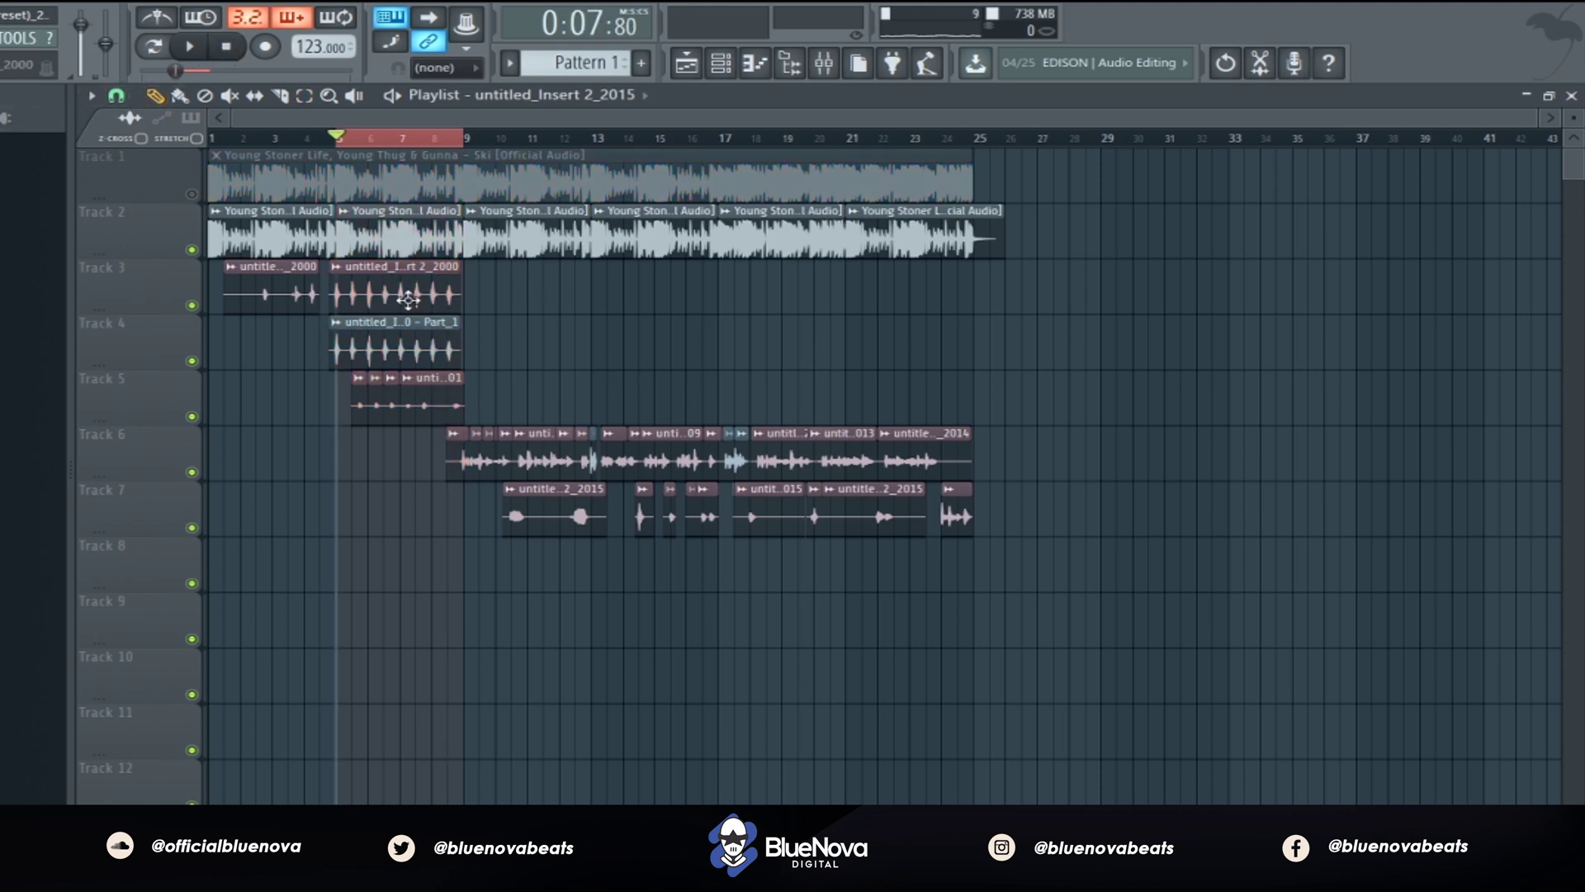
Step: Mute playlist Track 4, clear the mixer solo with the beat and Adlibs muted, and audition the Track 3 vocal
click(192, 363)
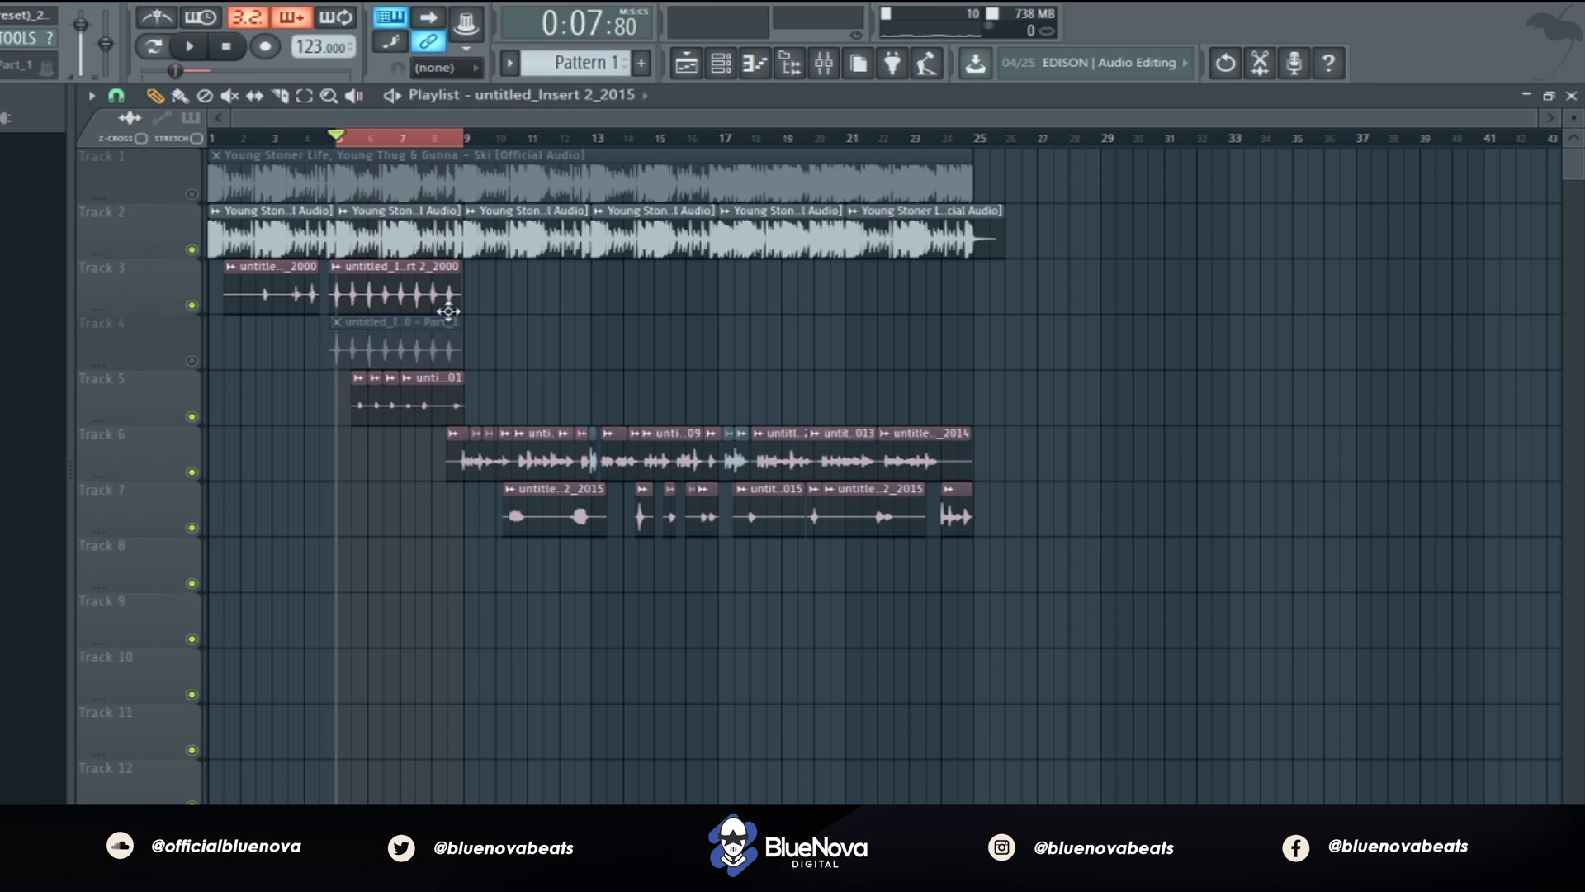
click(823, 63)
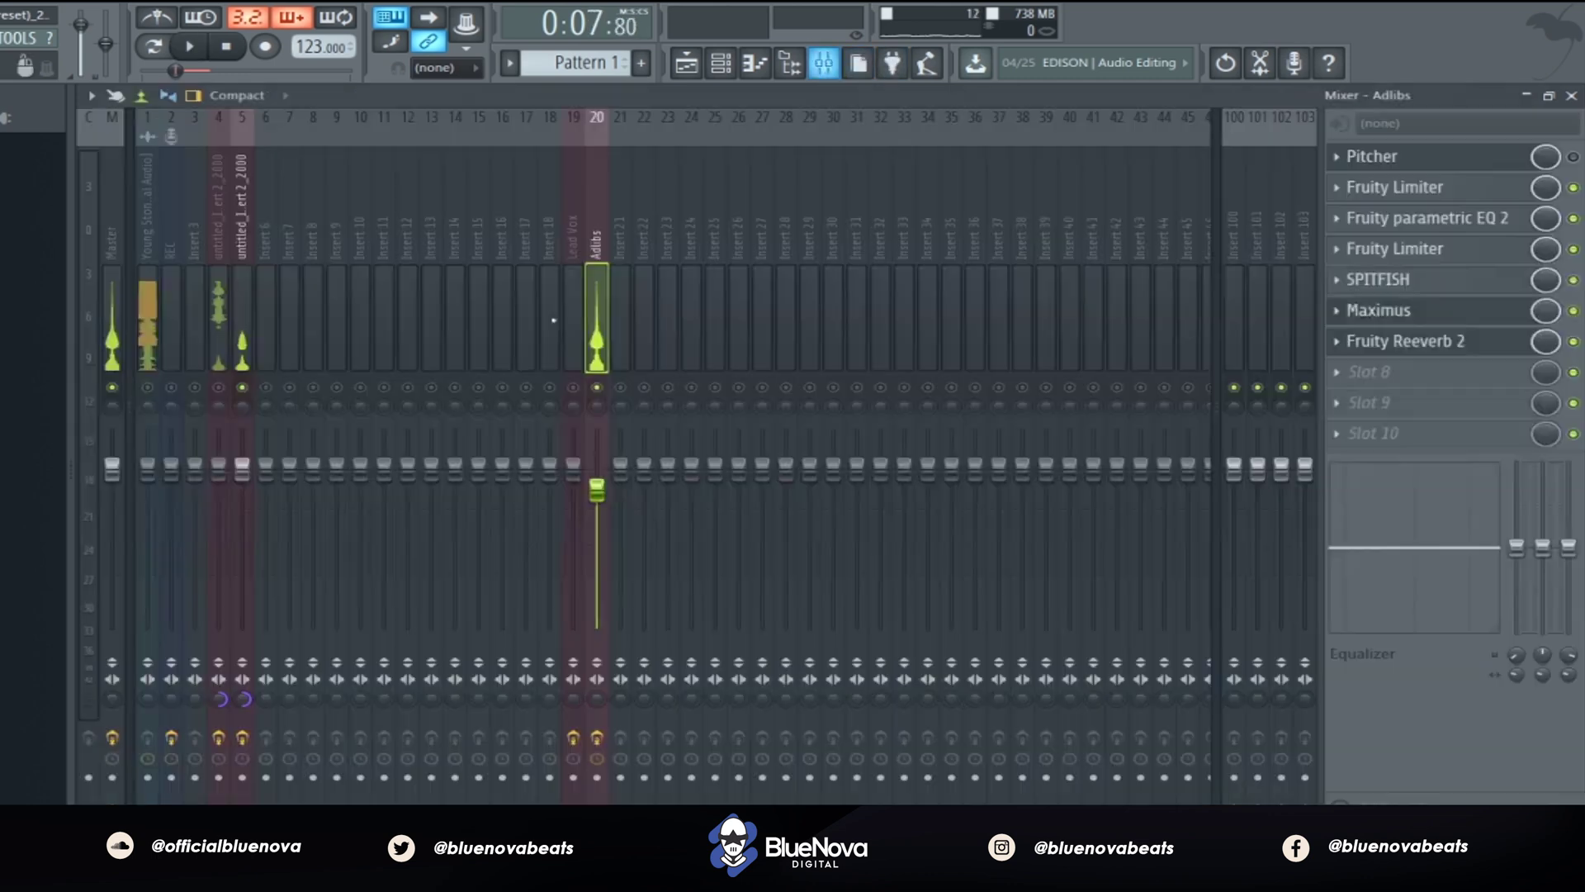
right_click(573, 387)
right_click(573, 387)
click(147, 387)
key(space)
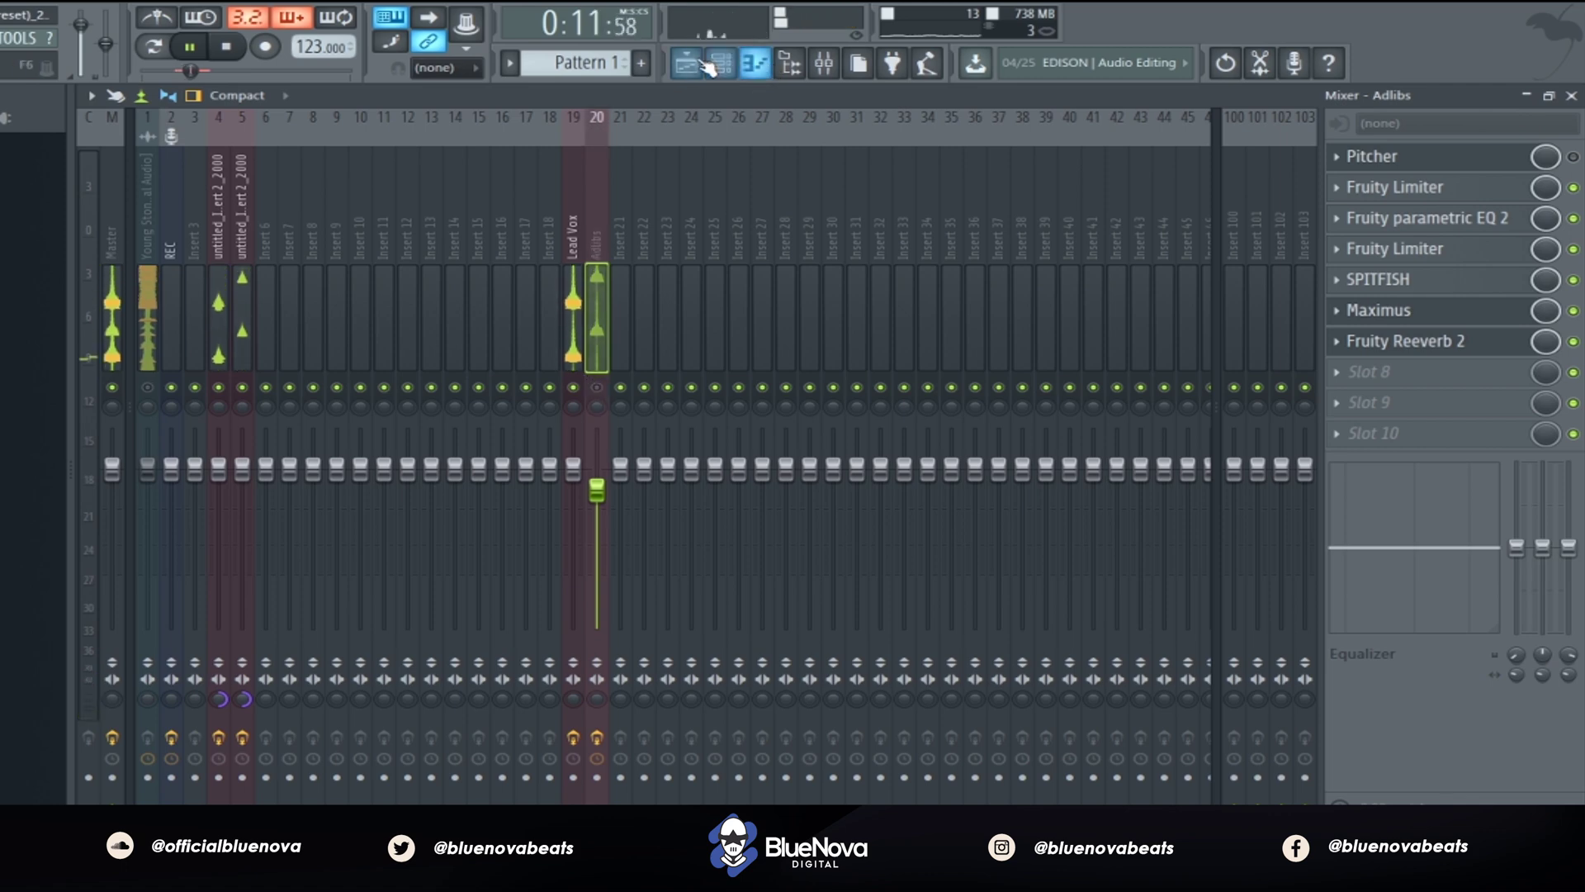
key(F5)
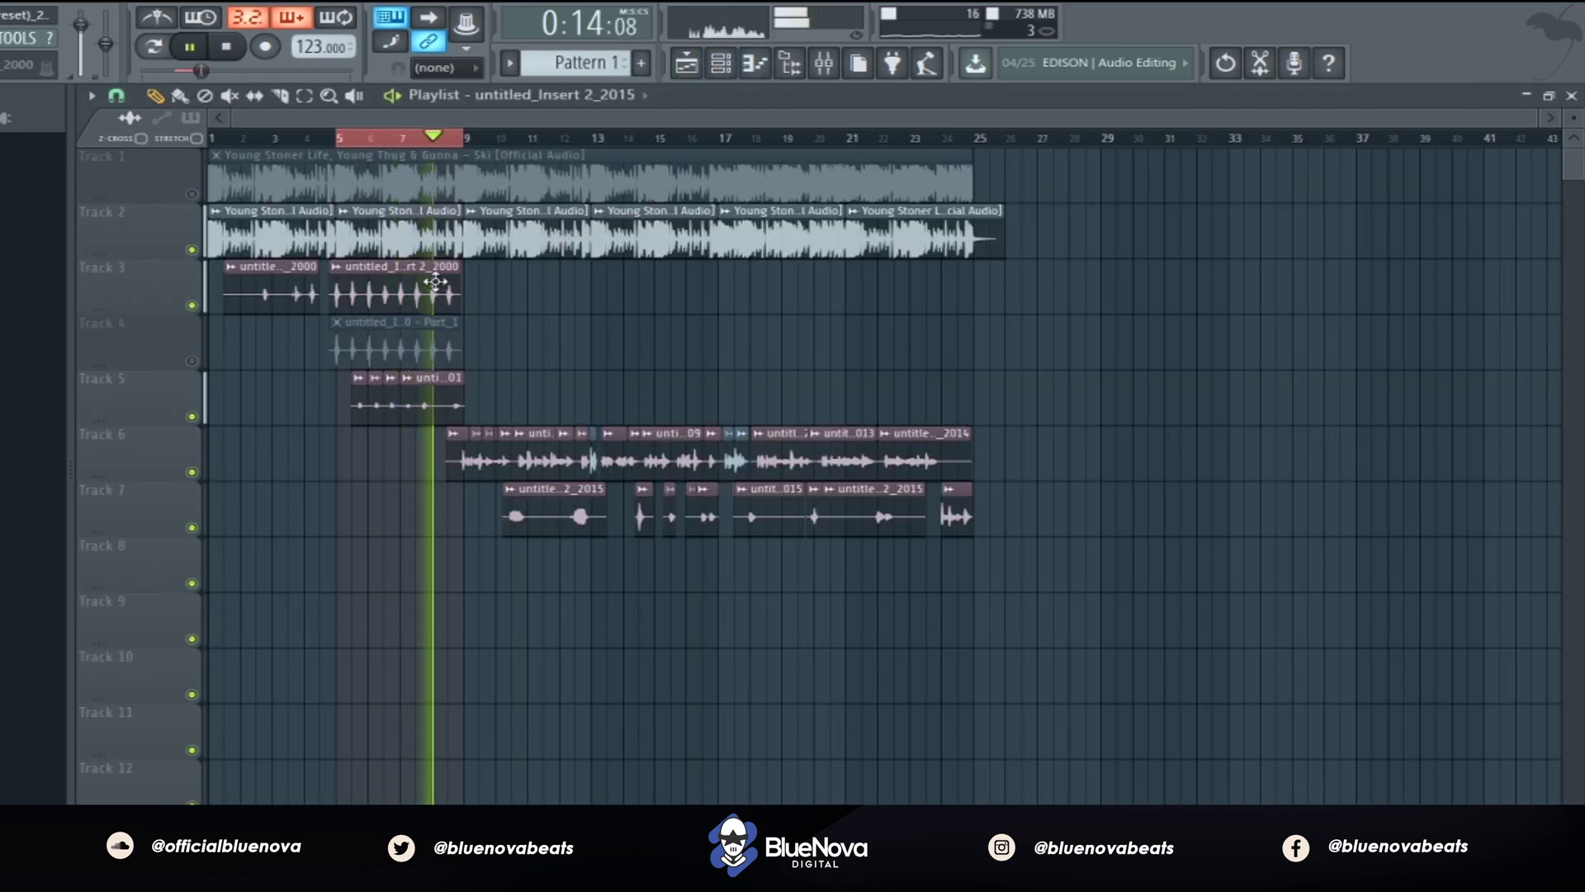
key(space)
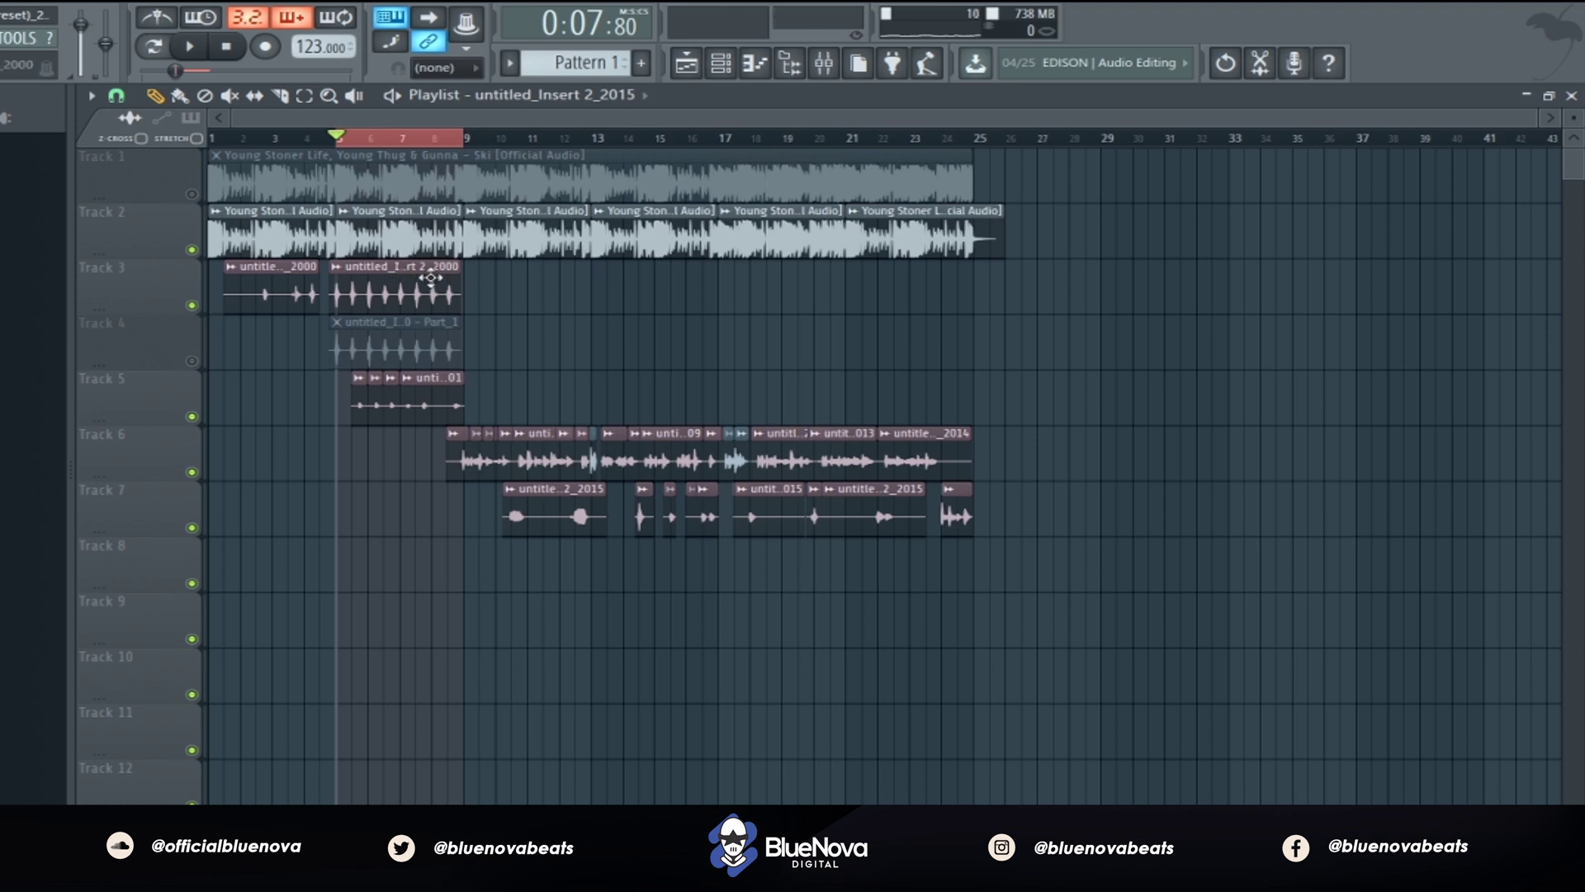
Step: Unmute playlist Track 4, mute Track 3, and check the mixer routing in the Track 4 clip's channel settings
click(192, 361)
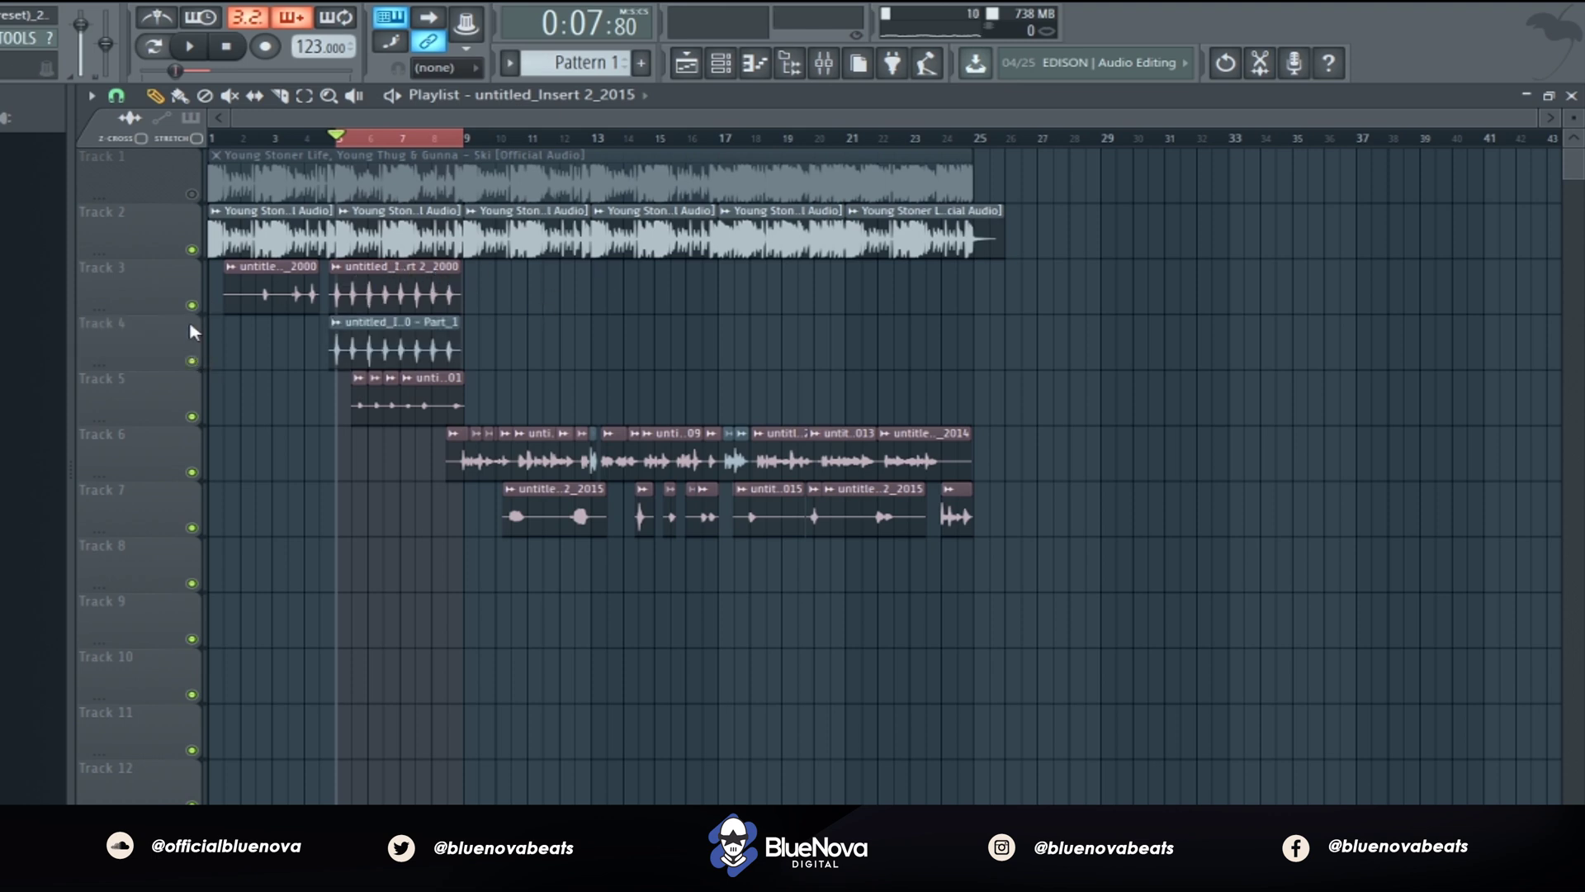
click(192, 304)
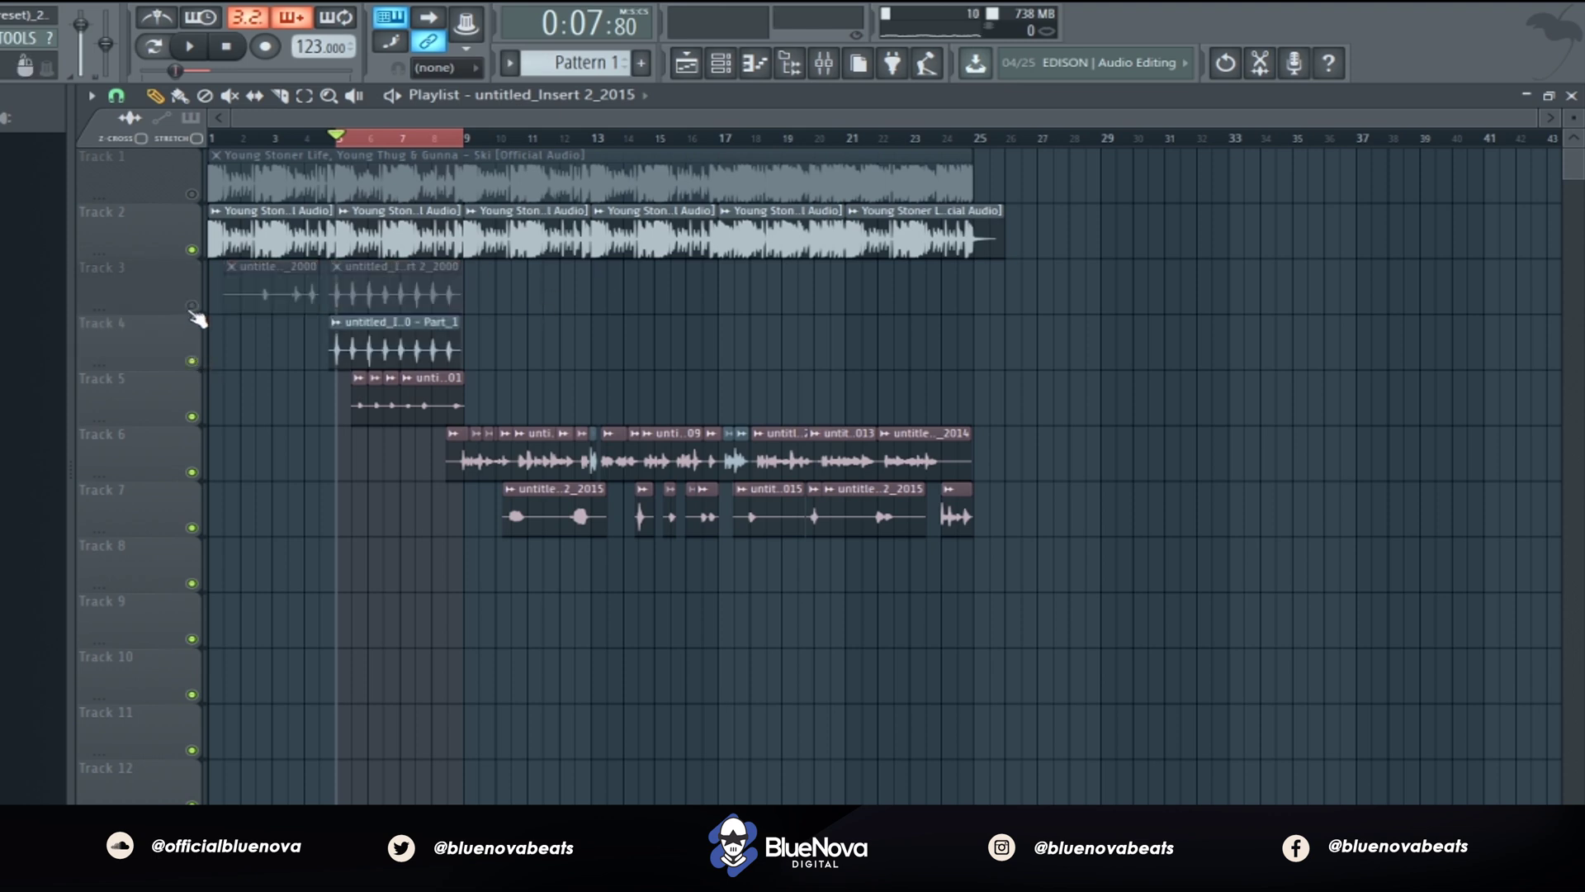
double_click(393, 345)
drag(430, 245, 914, 243)
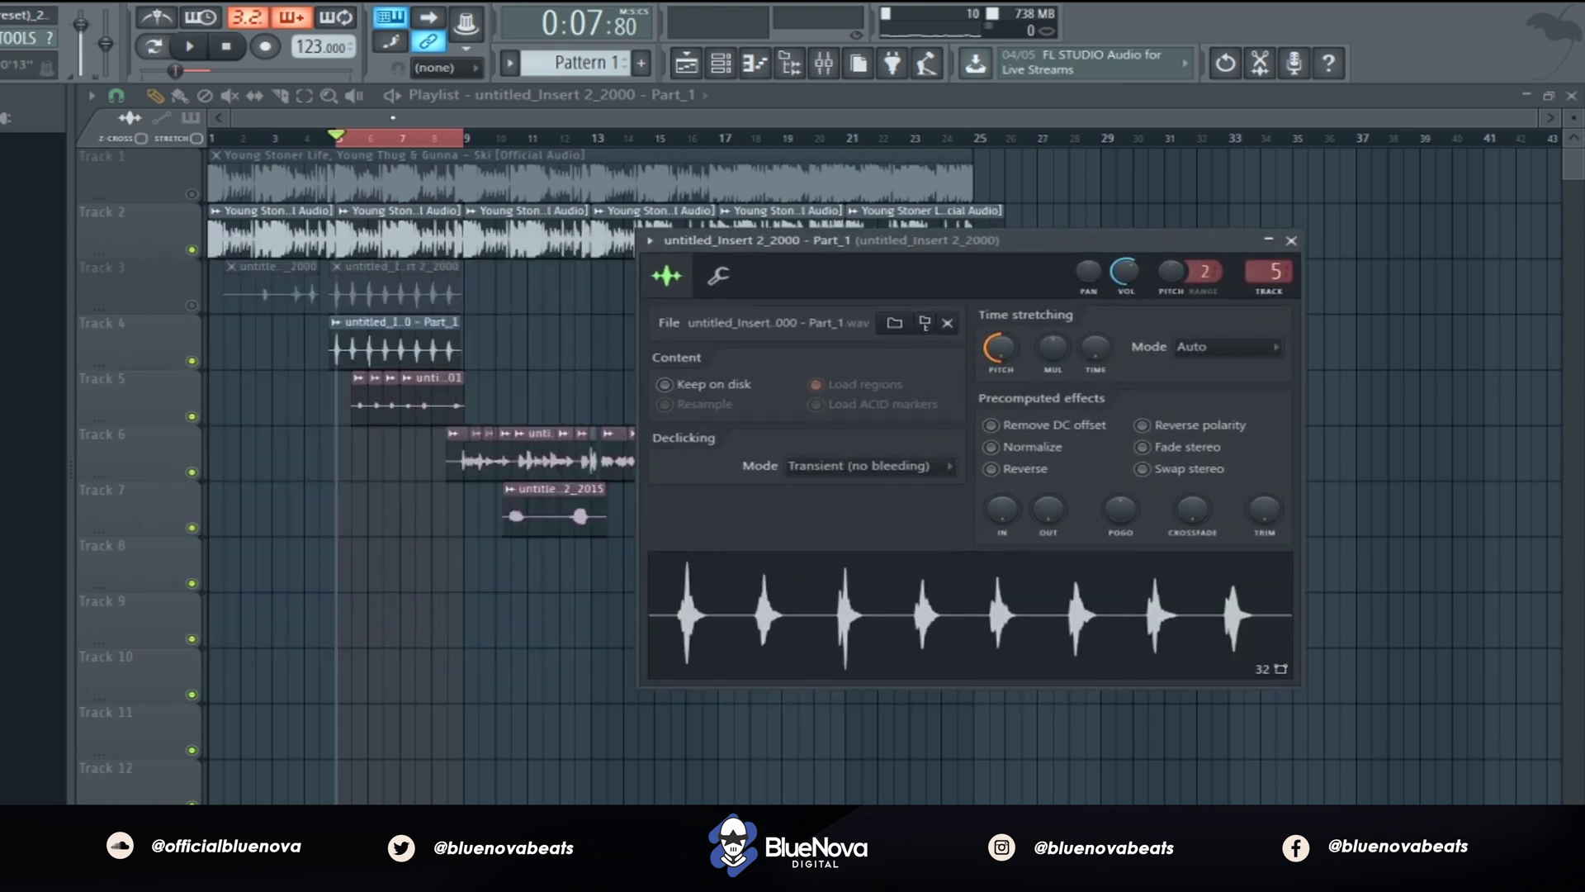
key(Escape)
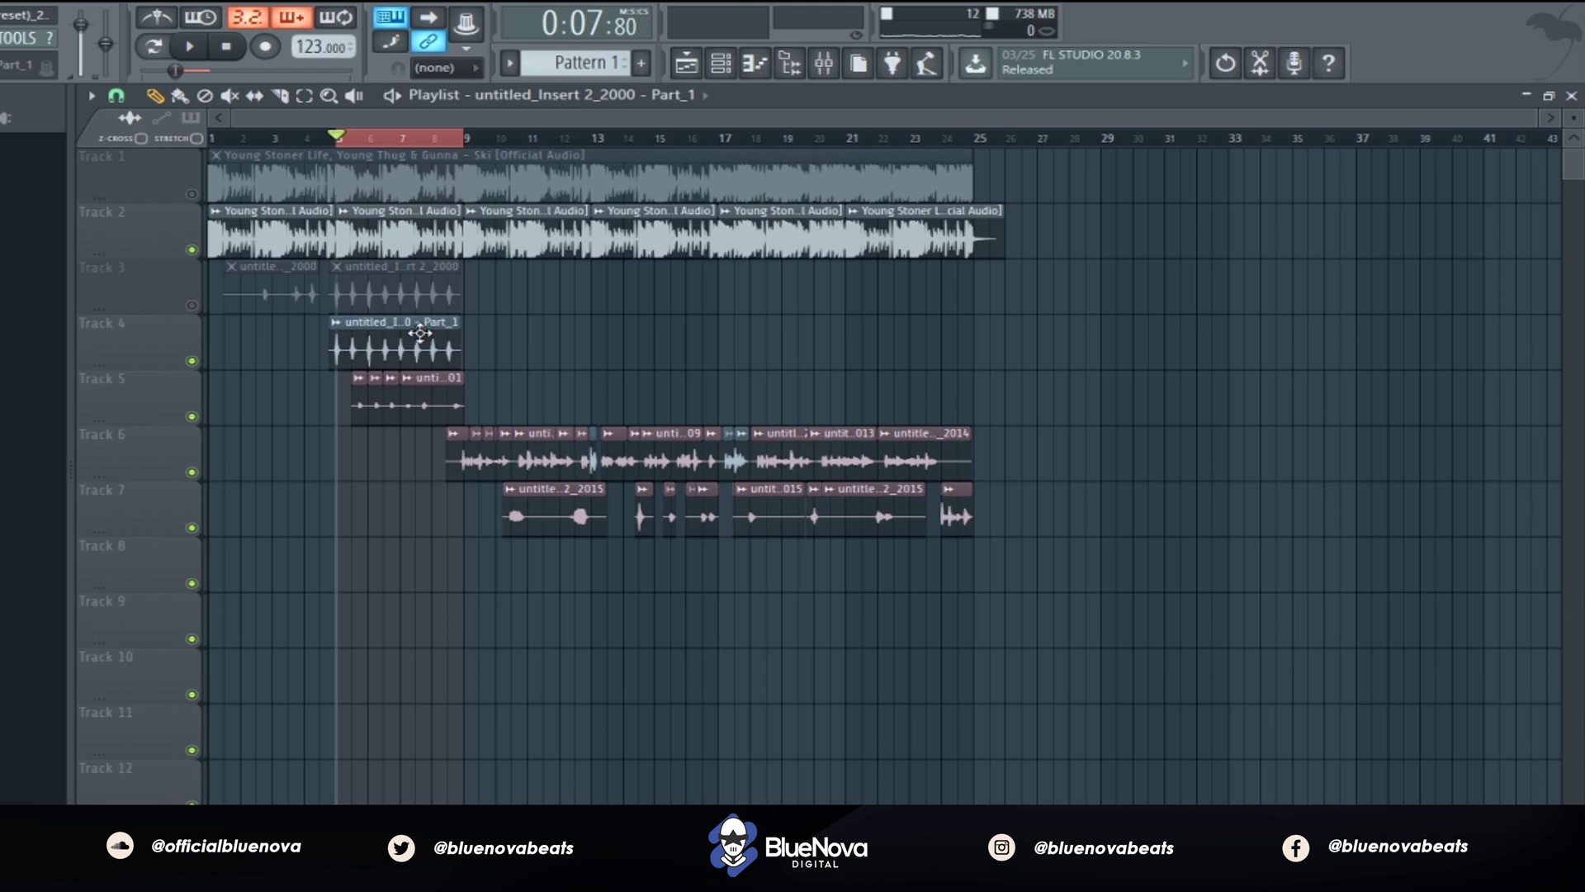
Step: Enable the Adlibs mixer track and audition the Track 4 clip through its effects
key(space)
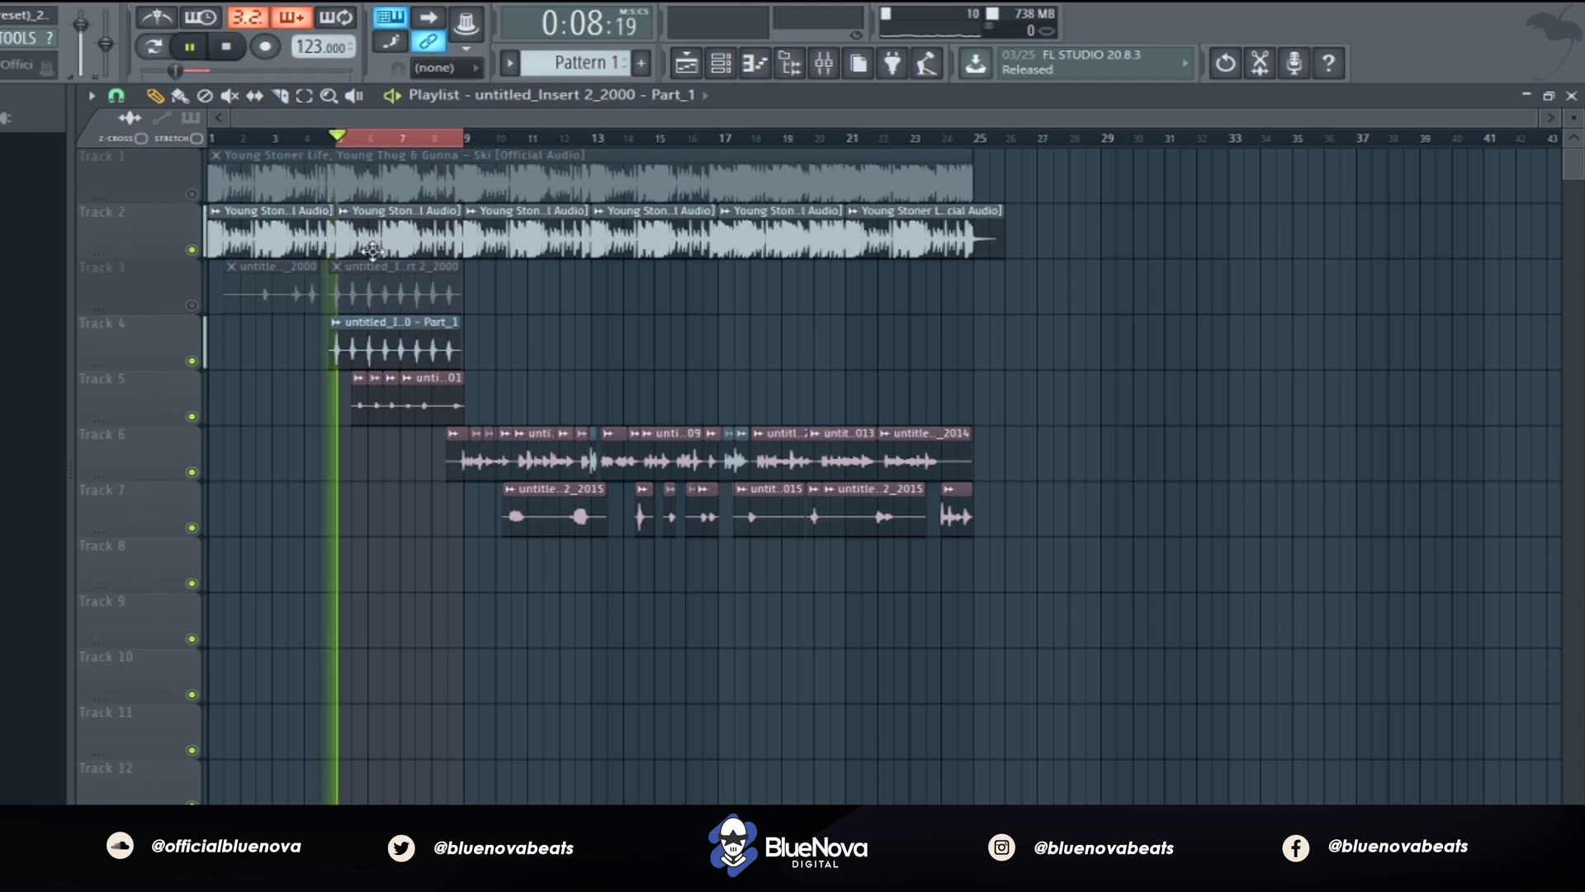
key(space)
click(823, 63)
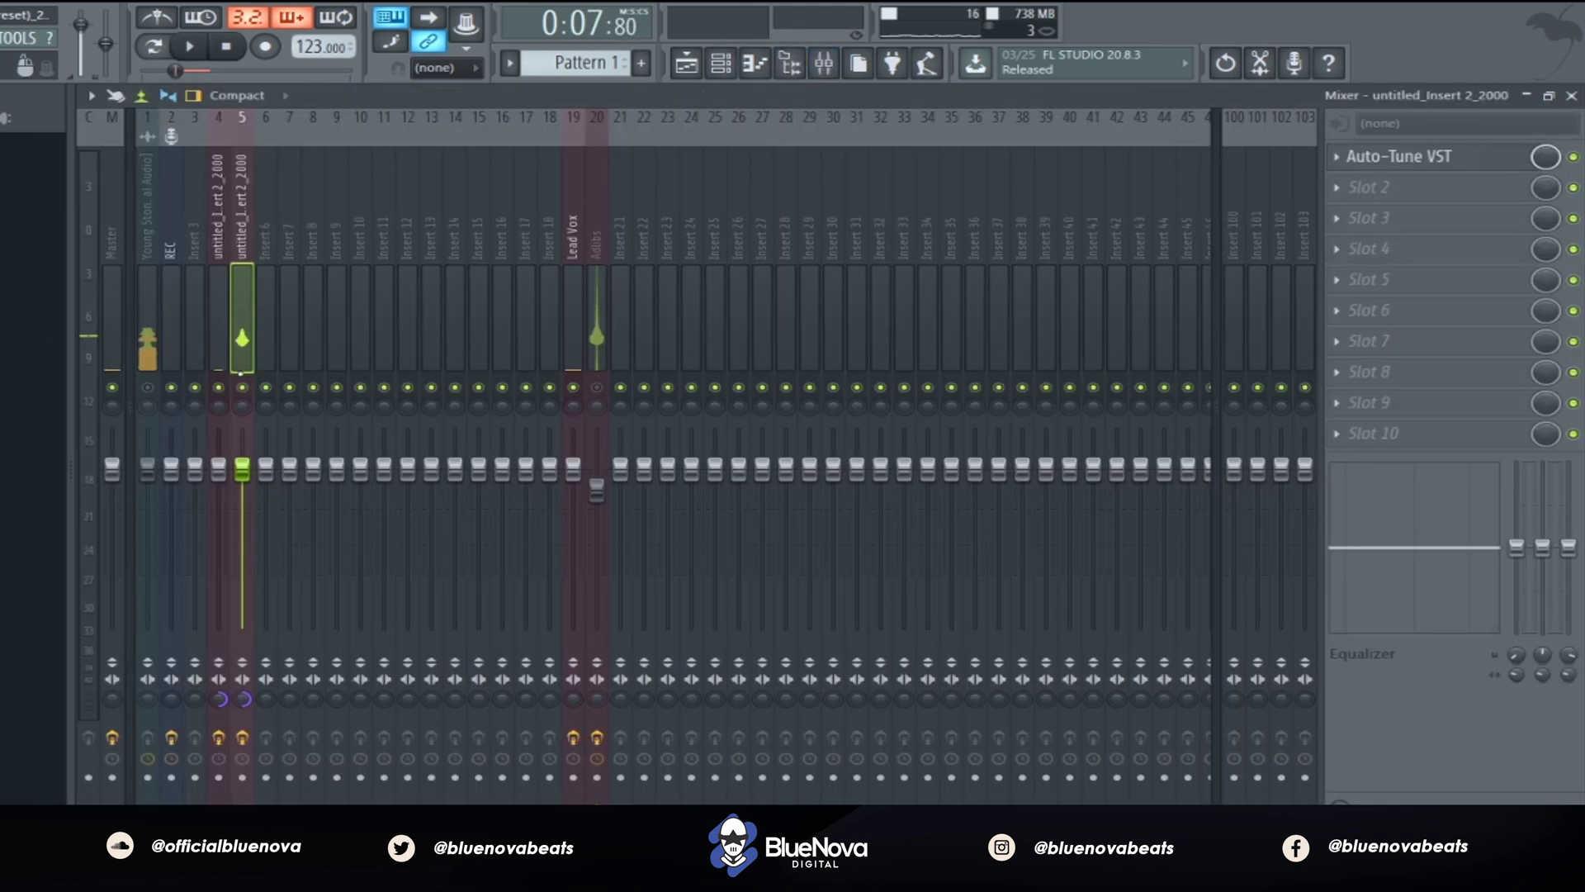
click(594, 231)
key(space)
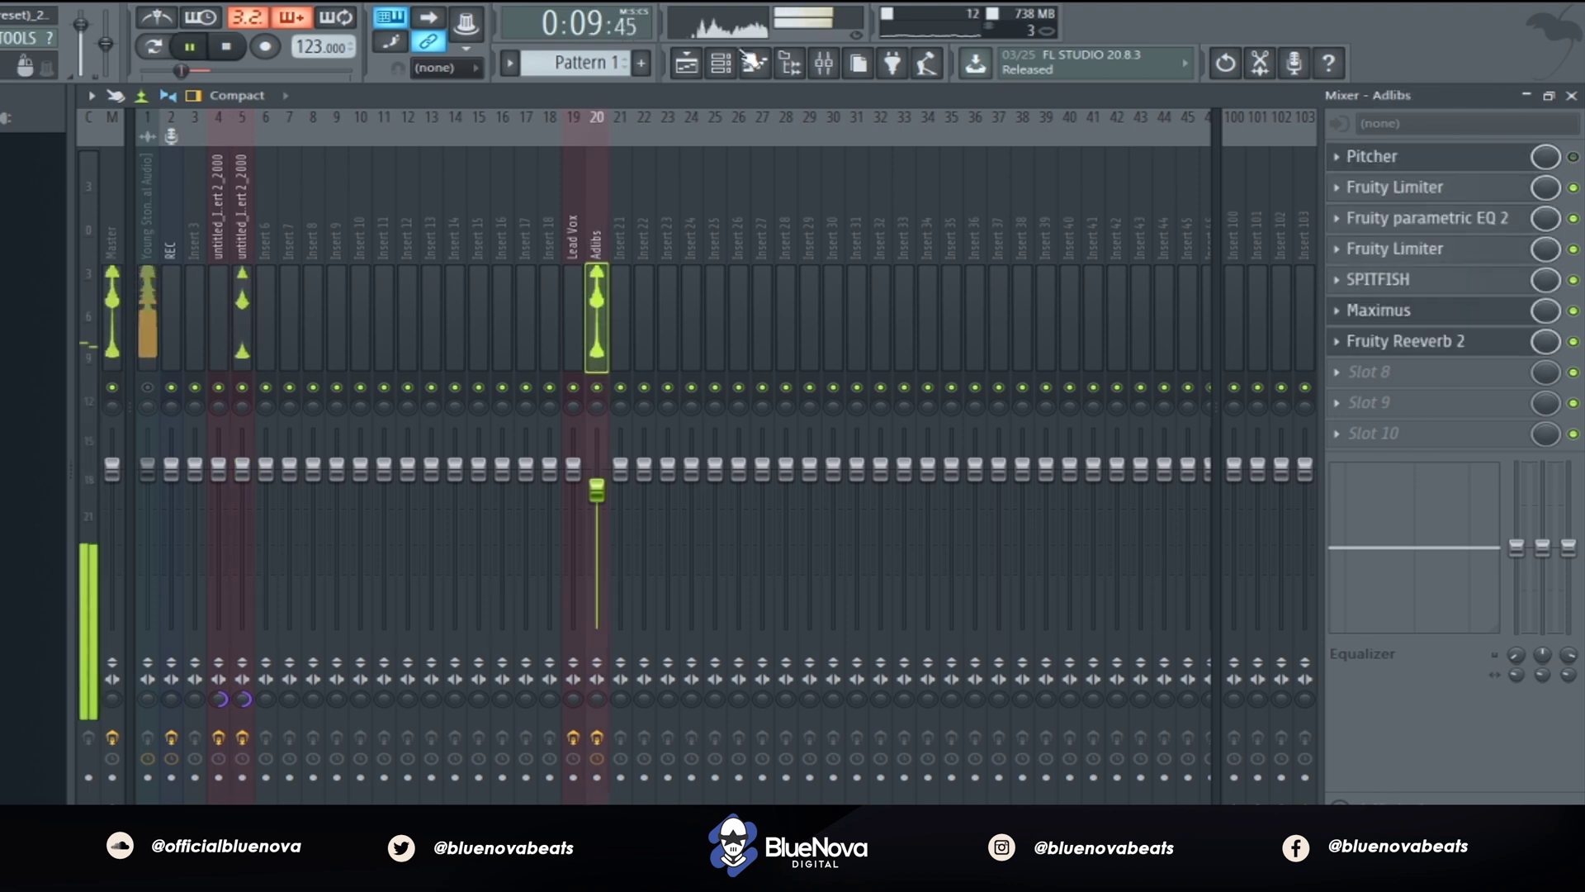
key(F5)
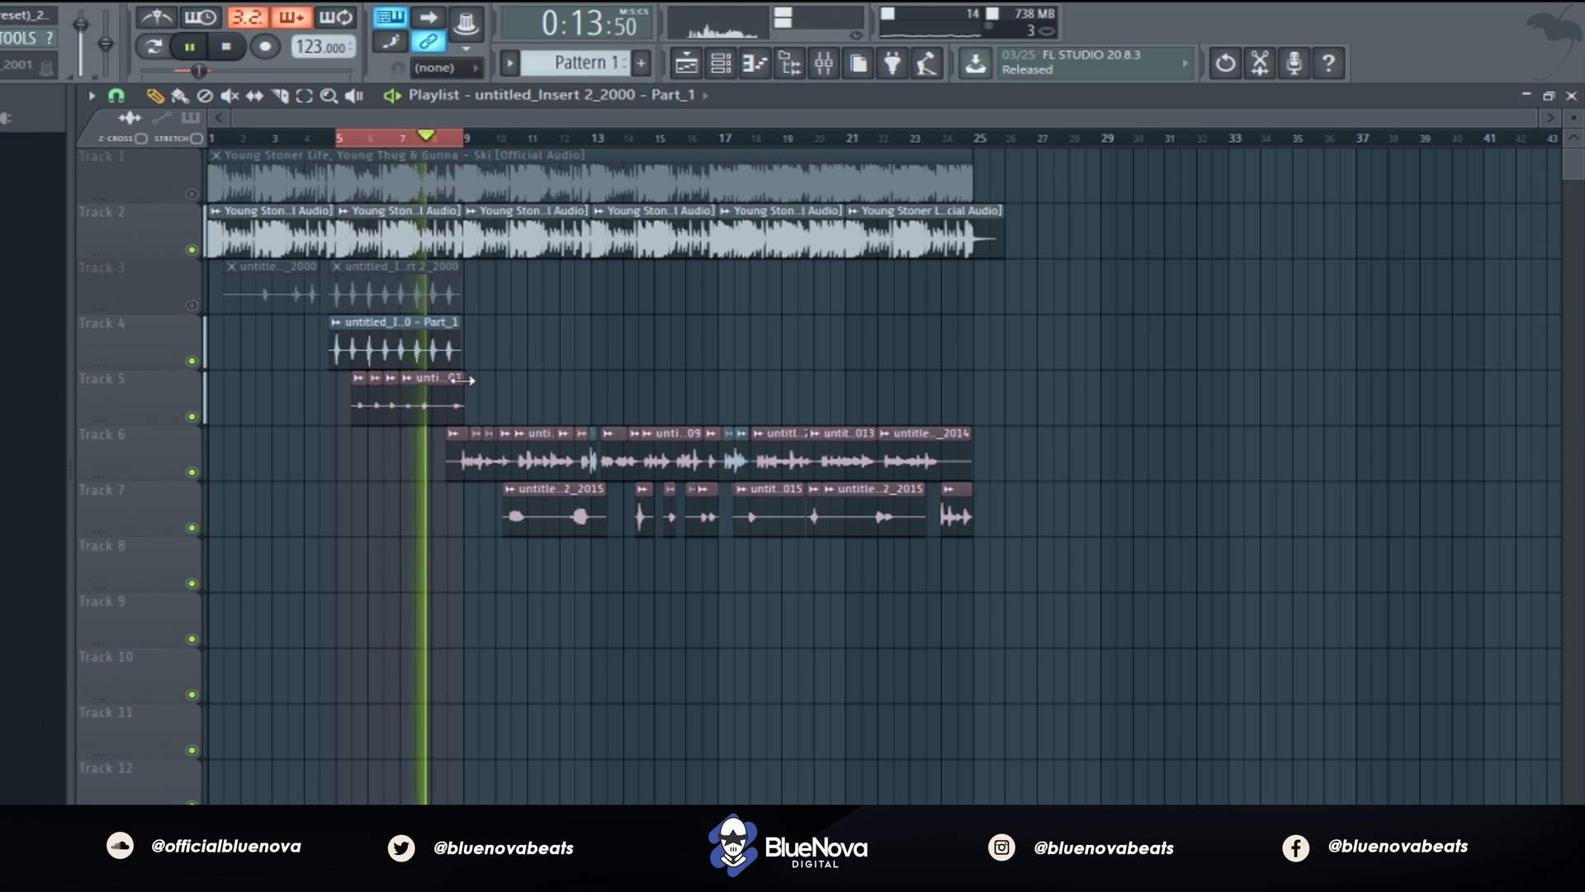
key(space)
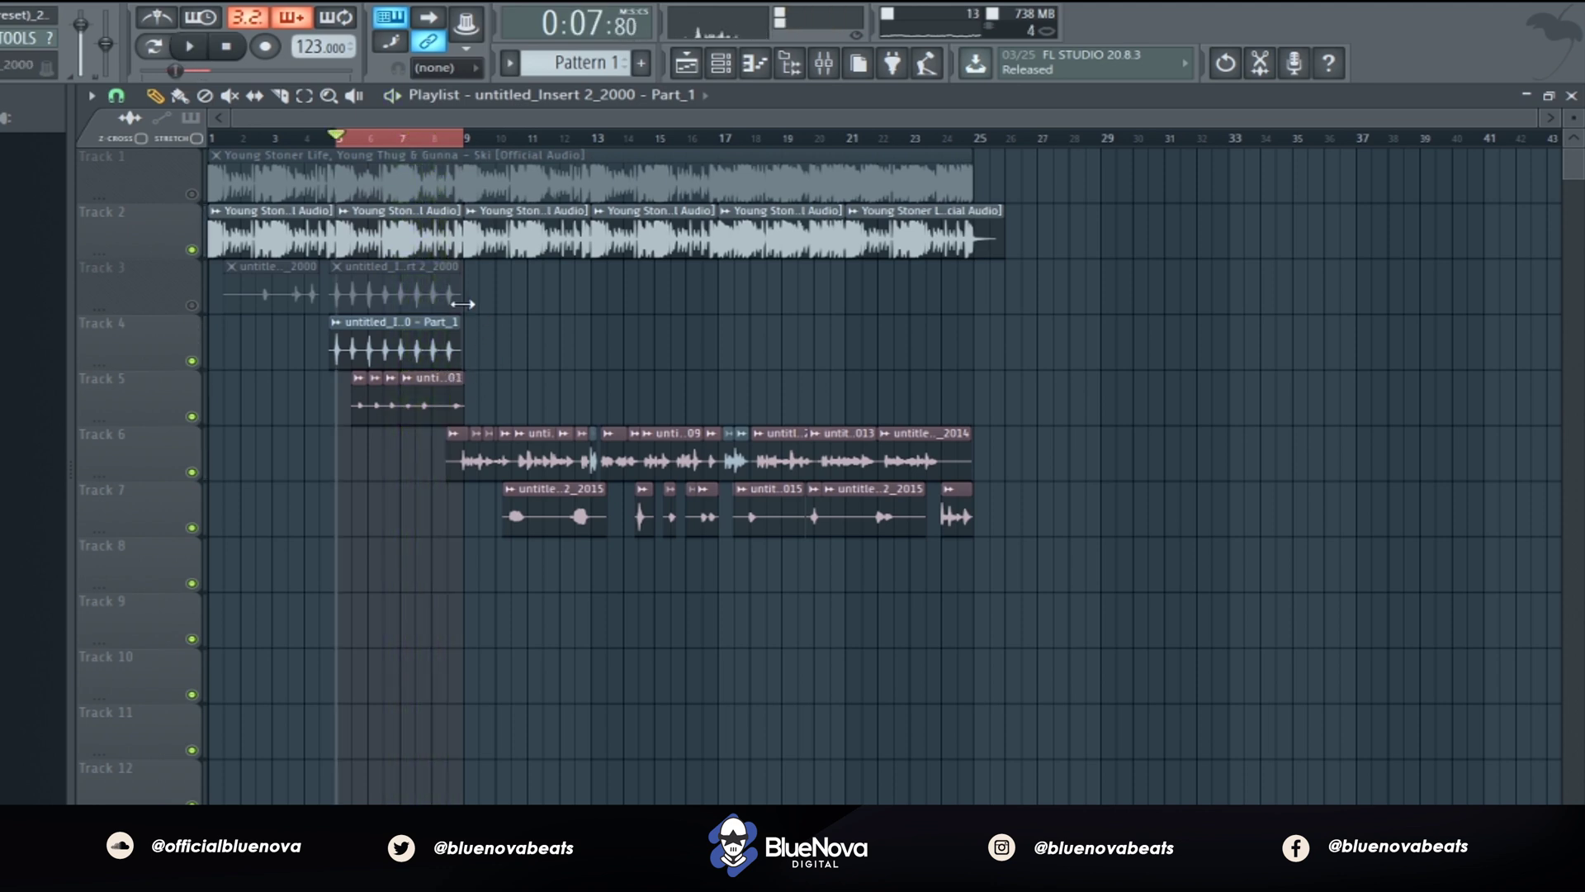
Step: Clear the playlist time selection and switch to the Paint tool
key(e)
click(403, 146)
click(179, 95)
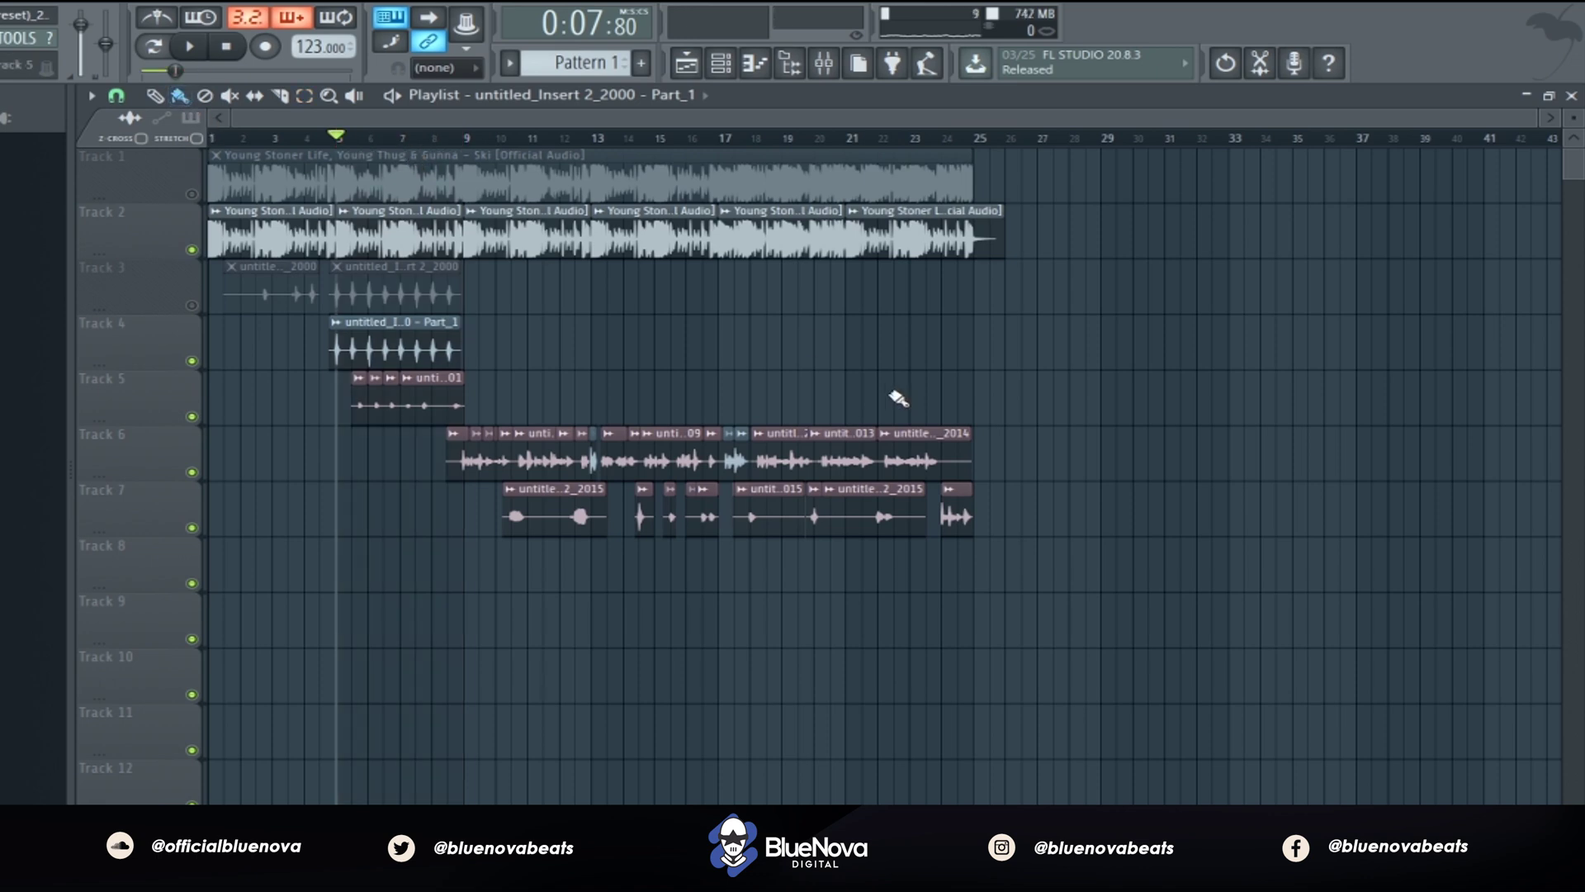
Step: Check the channel settings of the Track 4 clip and close them again
double_click(429, 352)
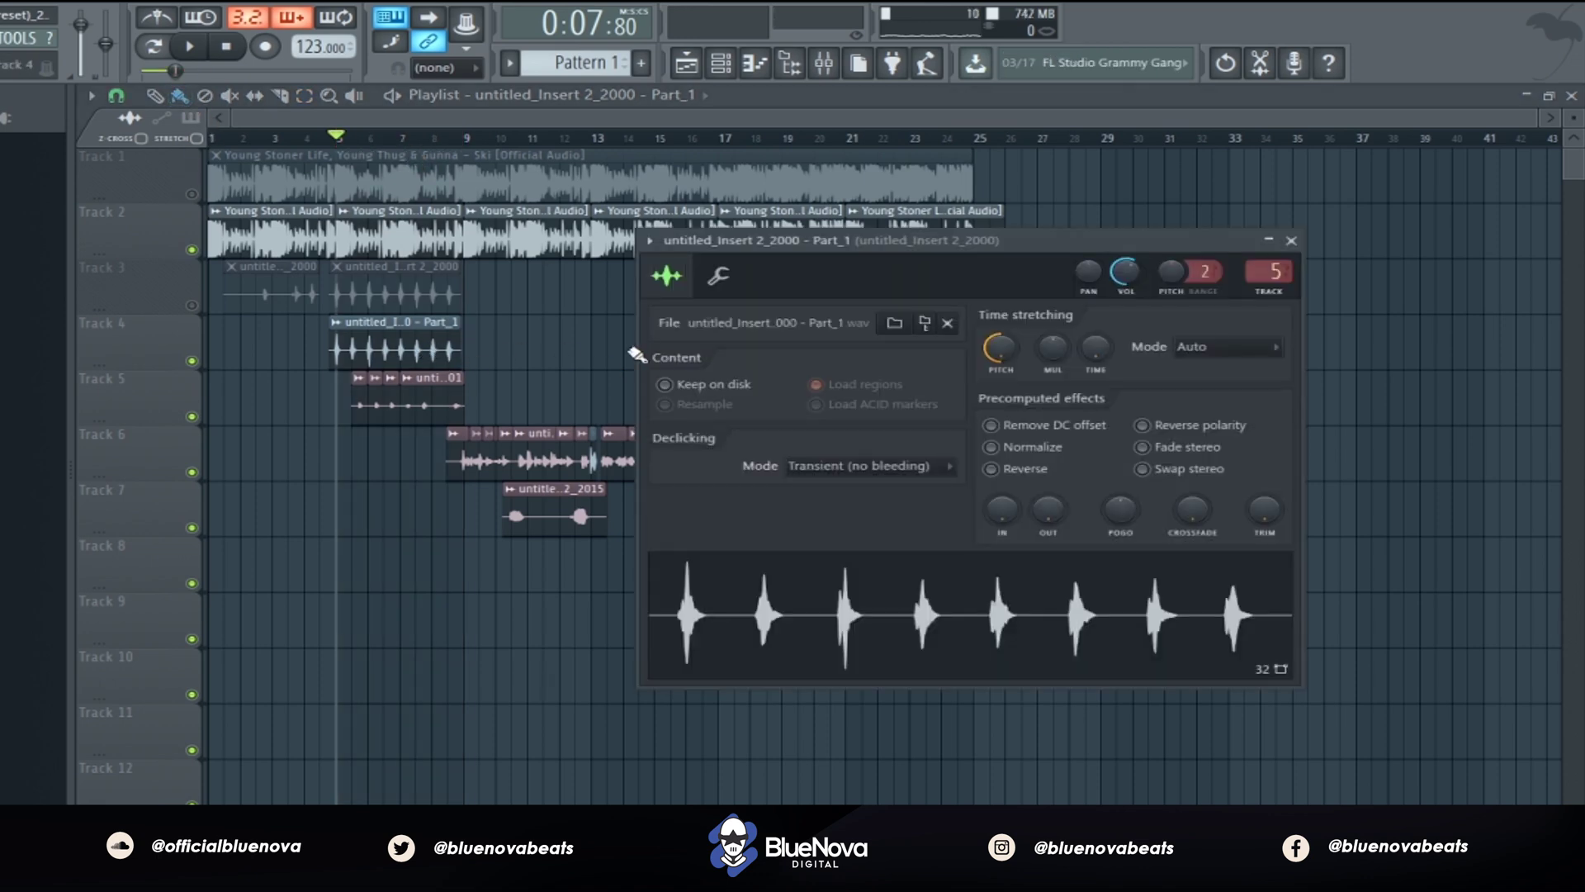
key(Escape)
Step: Audition the Track 6 and Track 7 vocals from about bar 10, briefly muting Track 6 to hear Track 7 without it
click(577, 141)
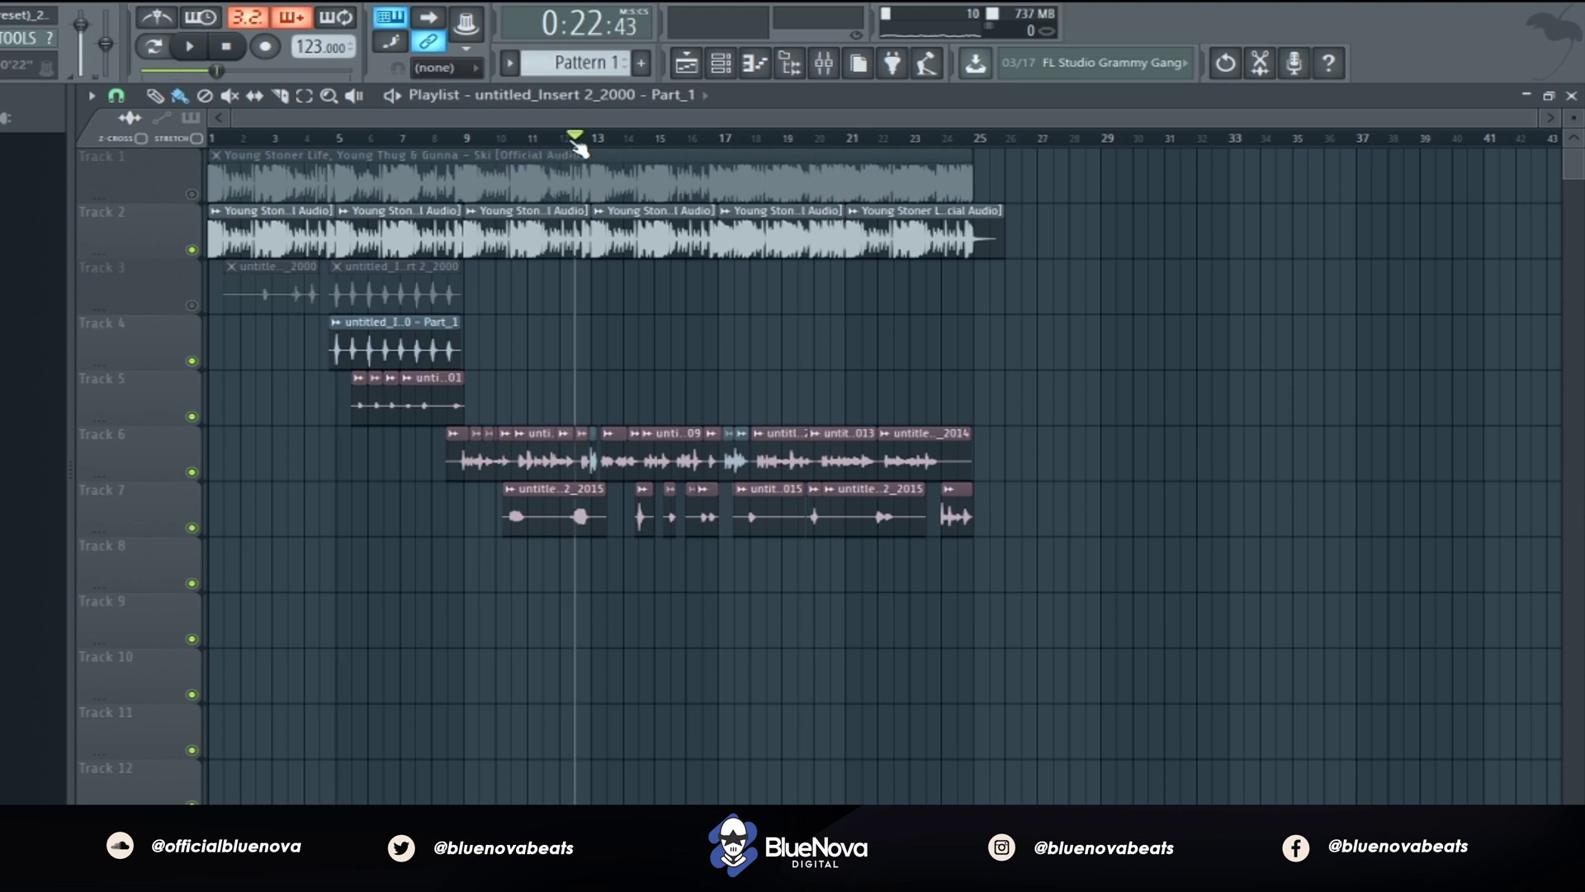
click(512, 139)
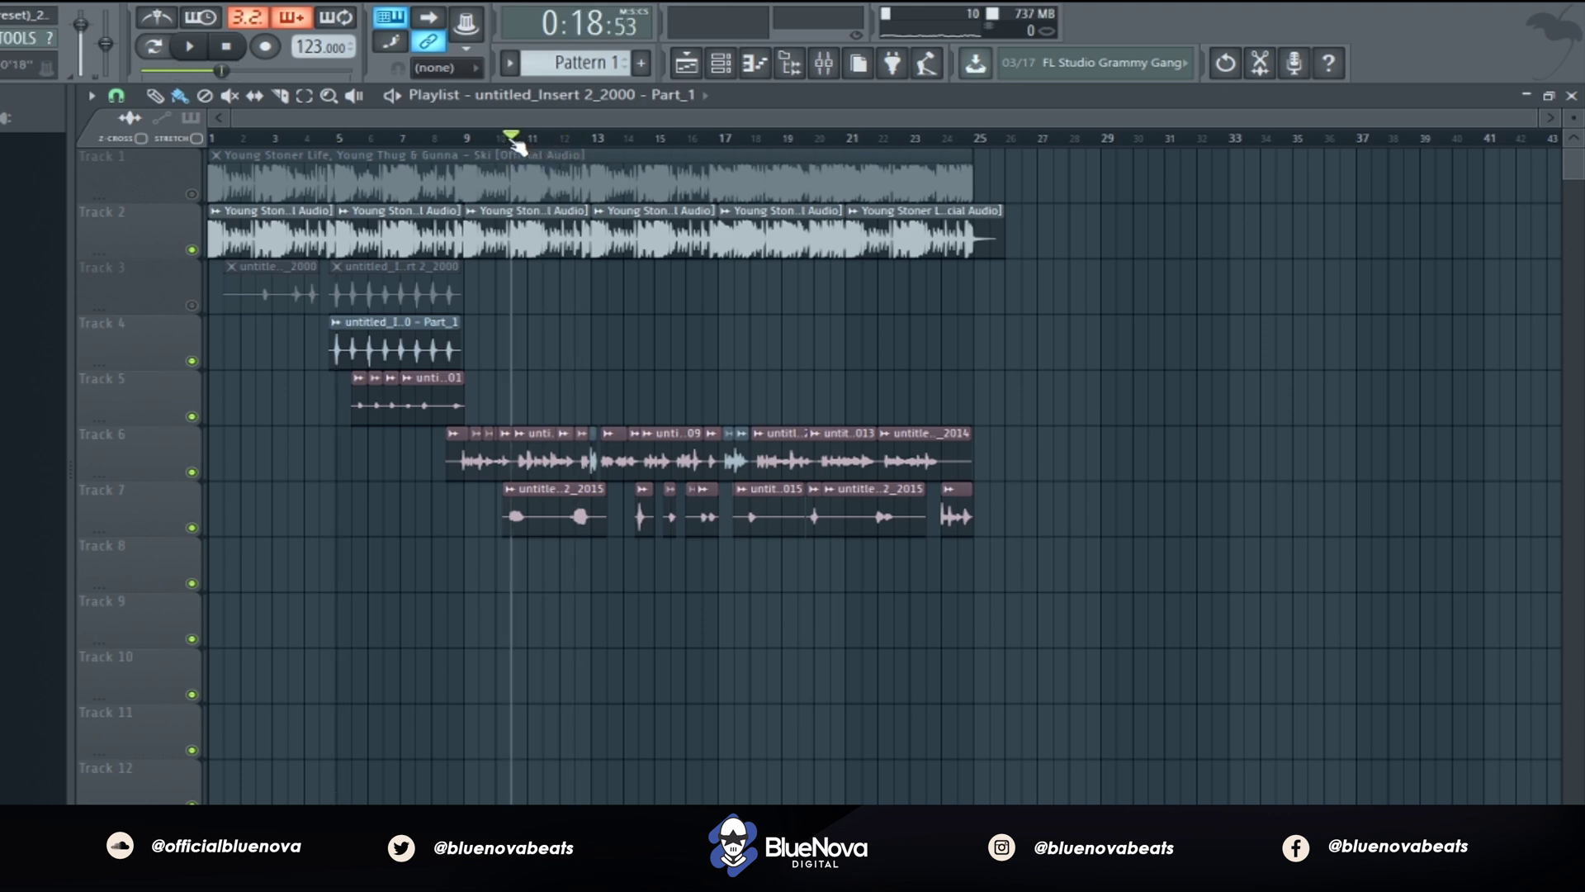
key(space)
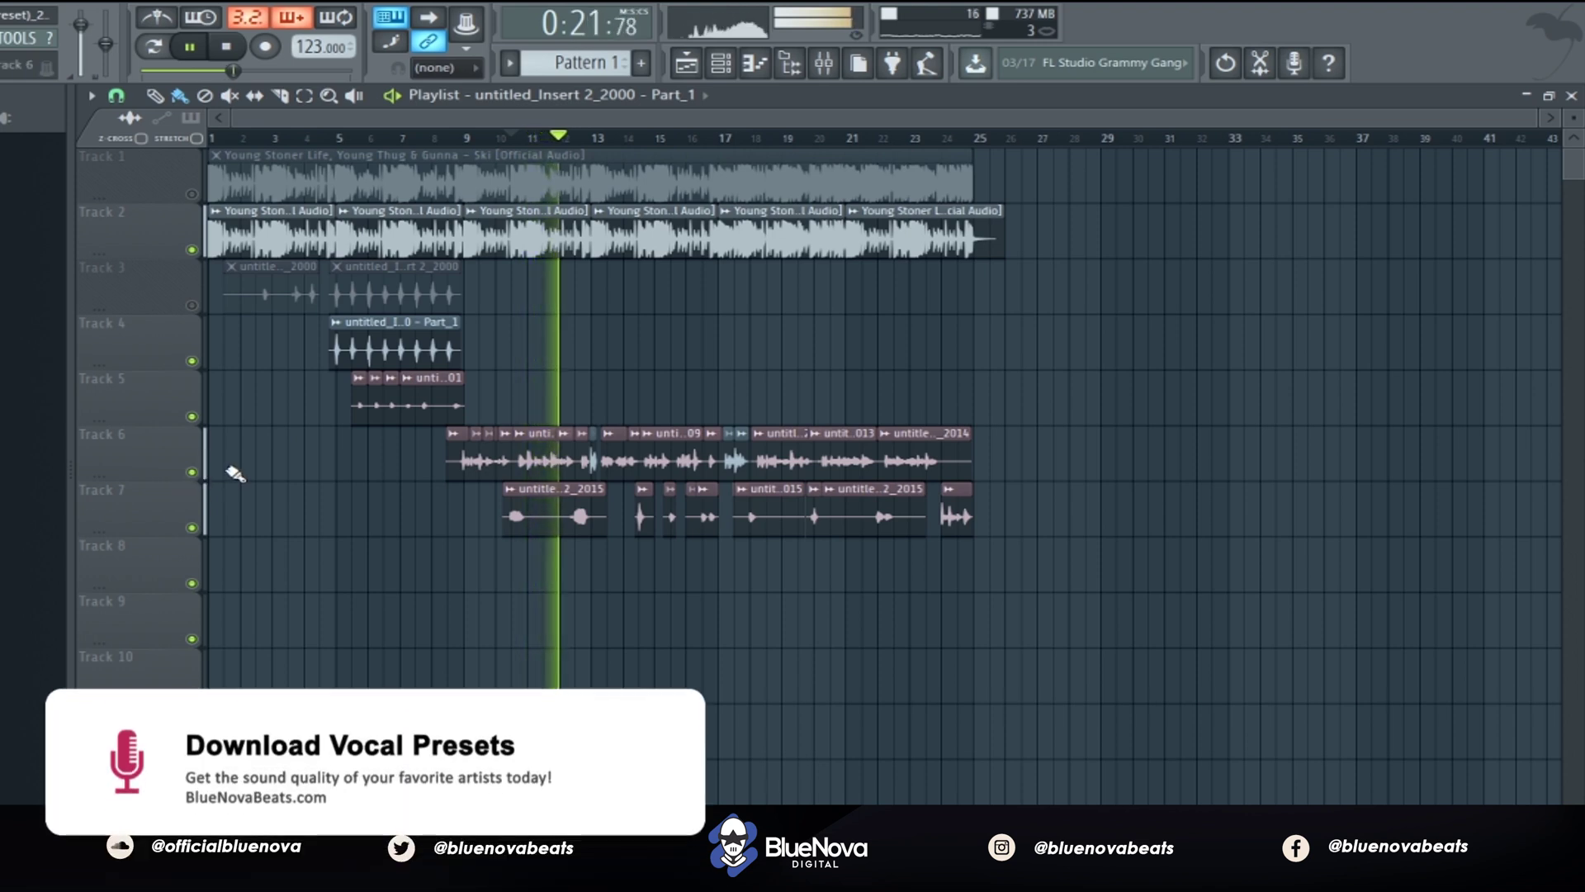
click(192, 471)
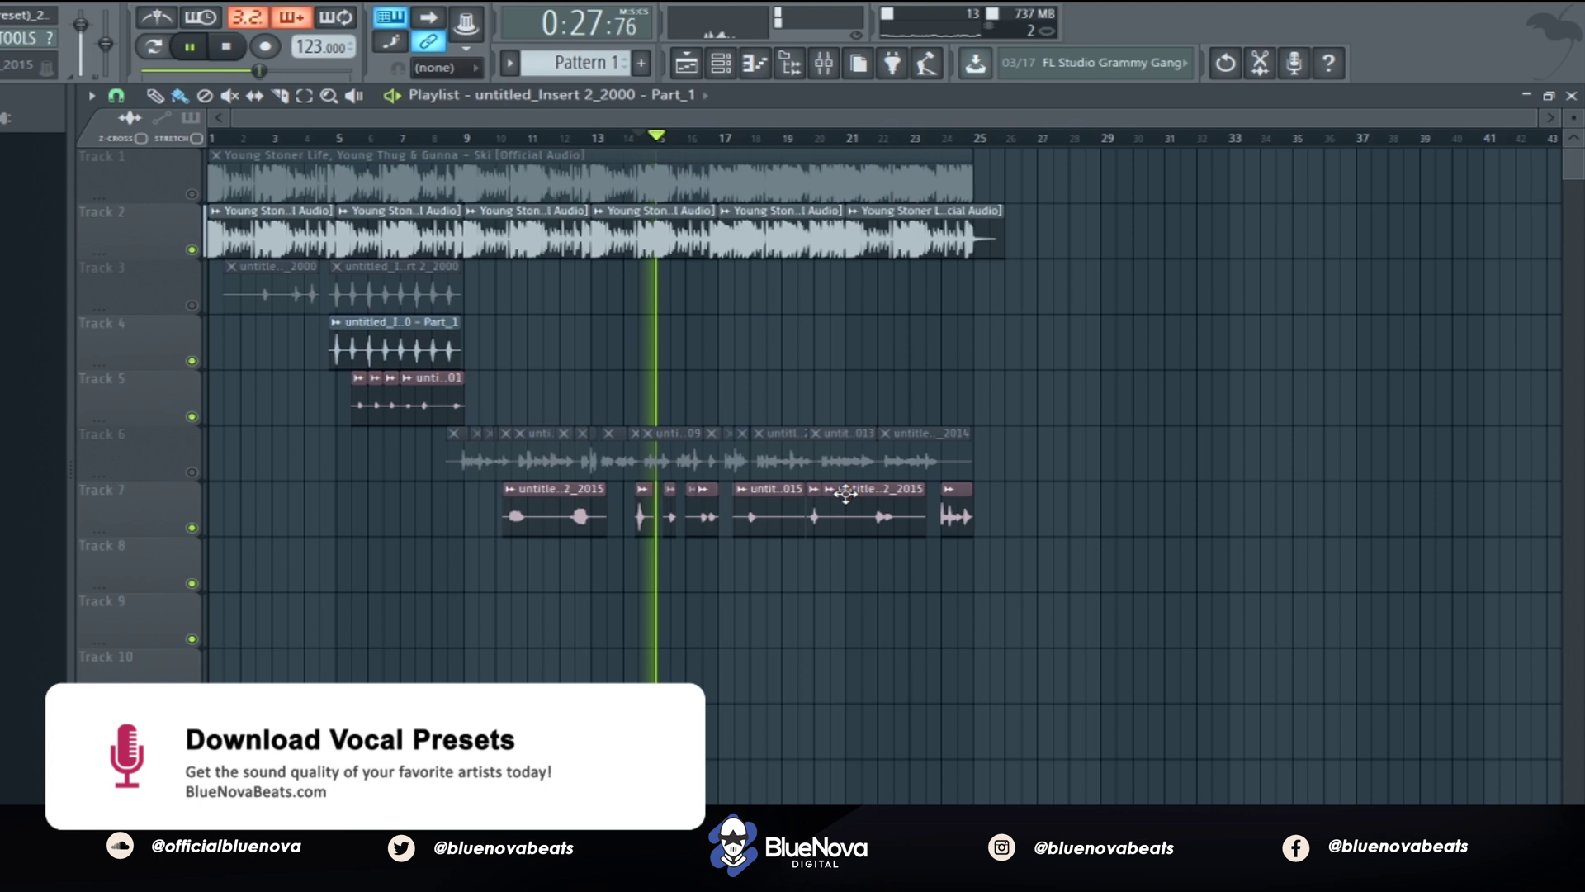
click(193, 473)
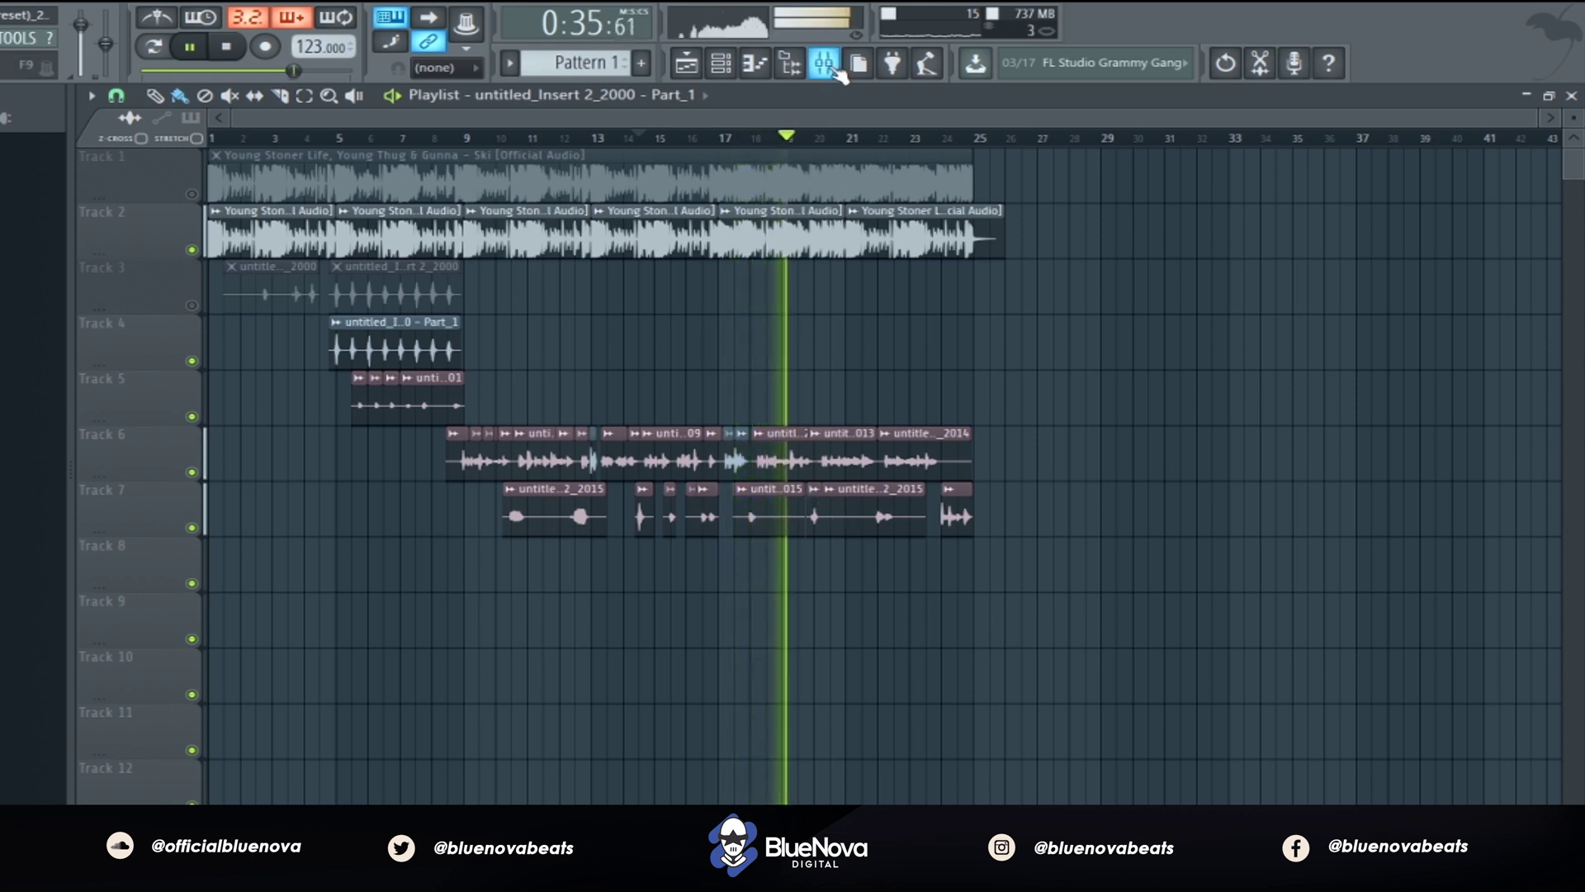
Step: Stop playback, review Fruity Convolver and Fruity soft clipper on the Master mixer track, and unmute the beat's mixer track
click(836, 71)
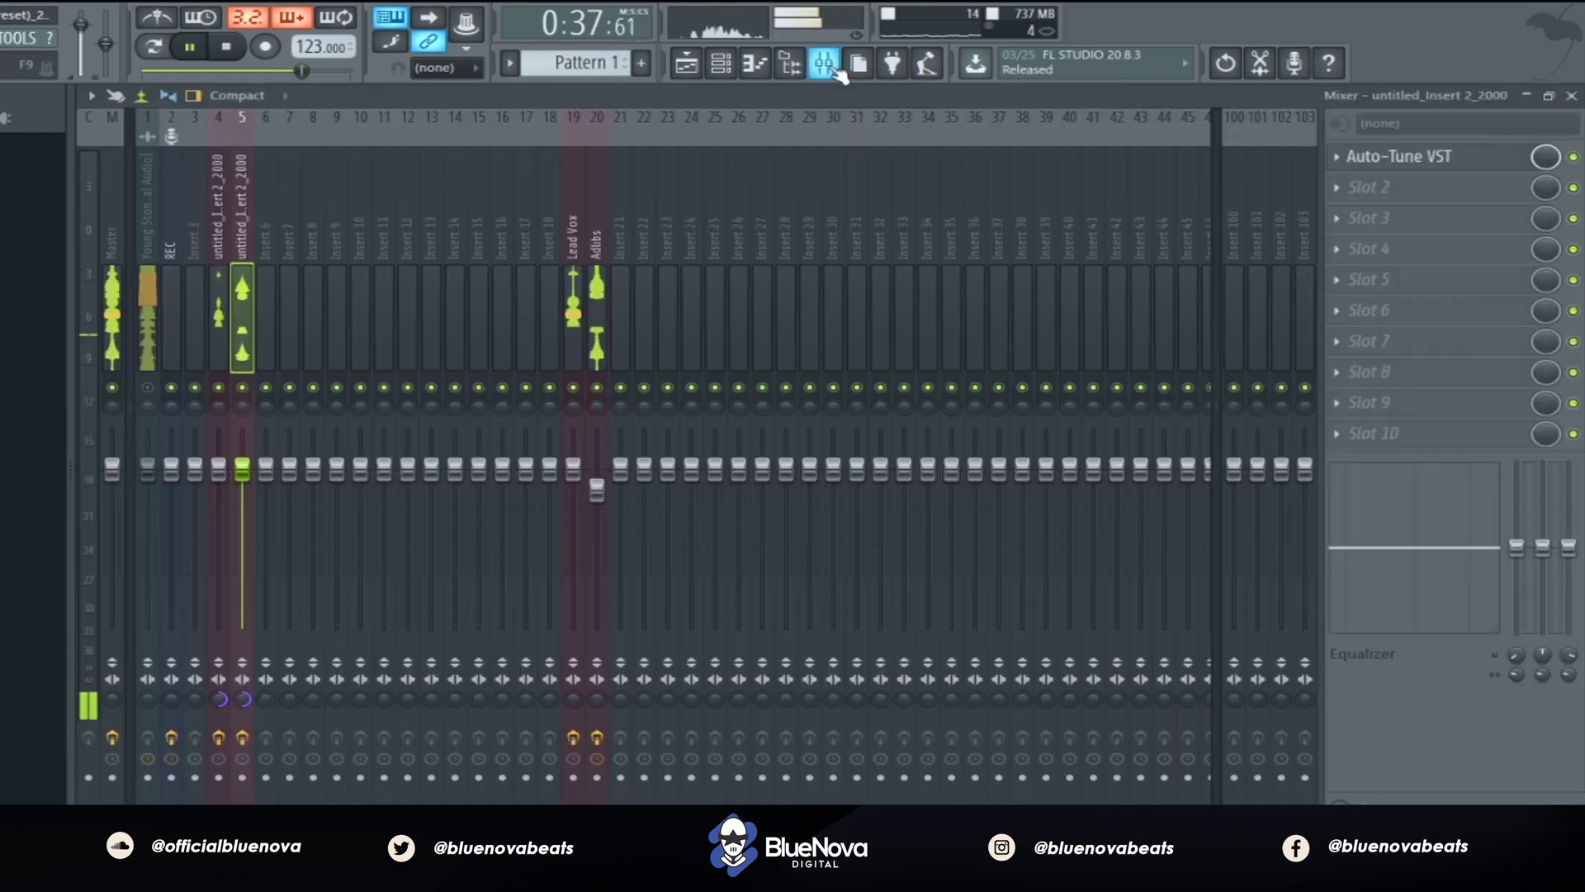
key(space)
click(111, 221)
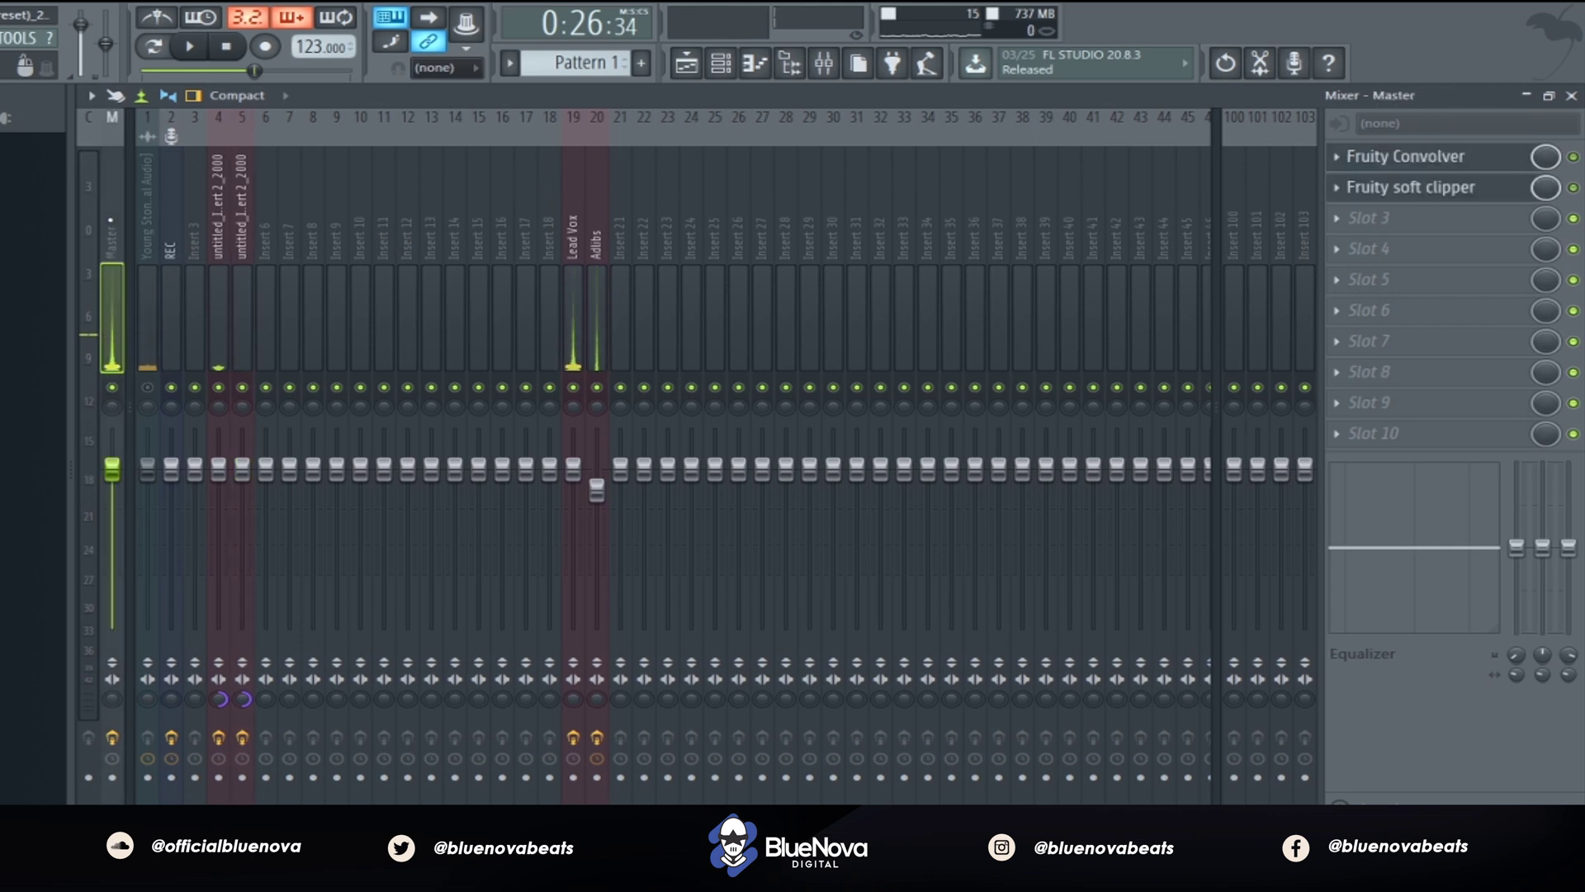
click(1443, 162)
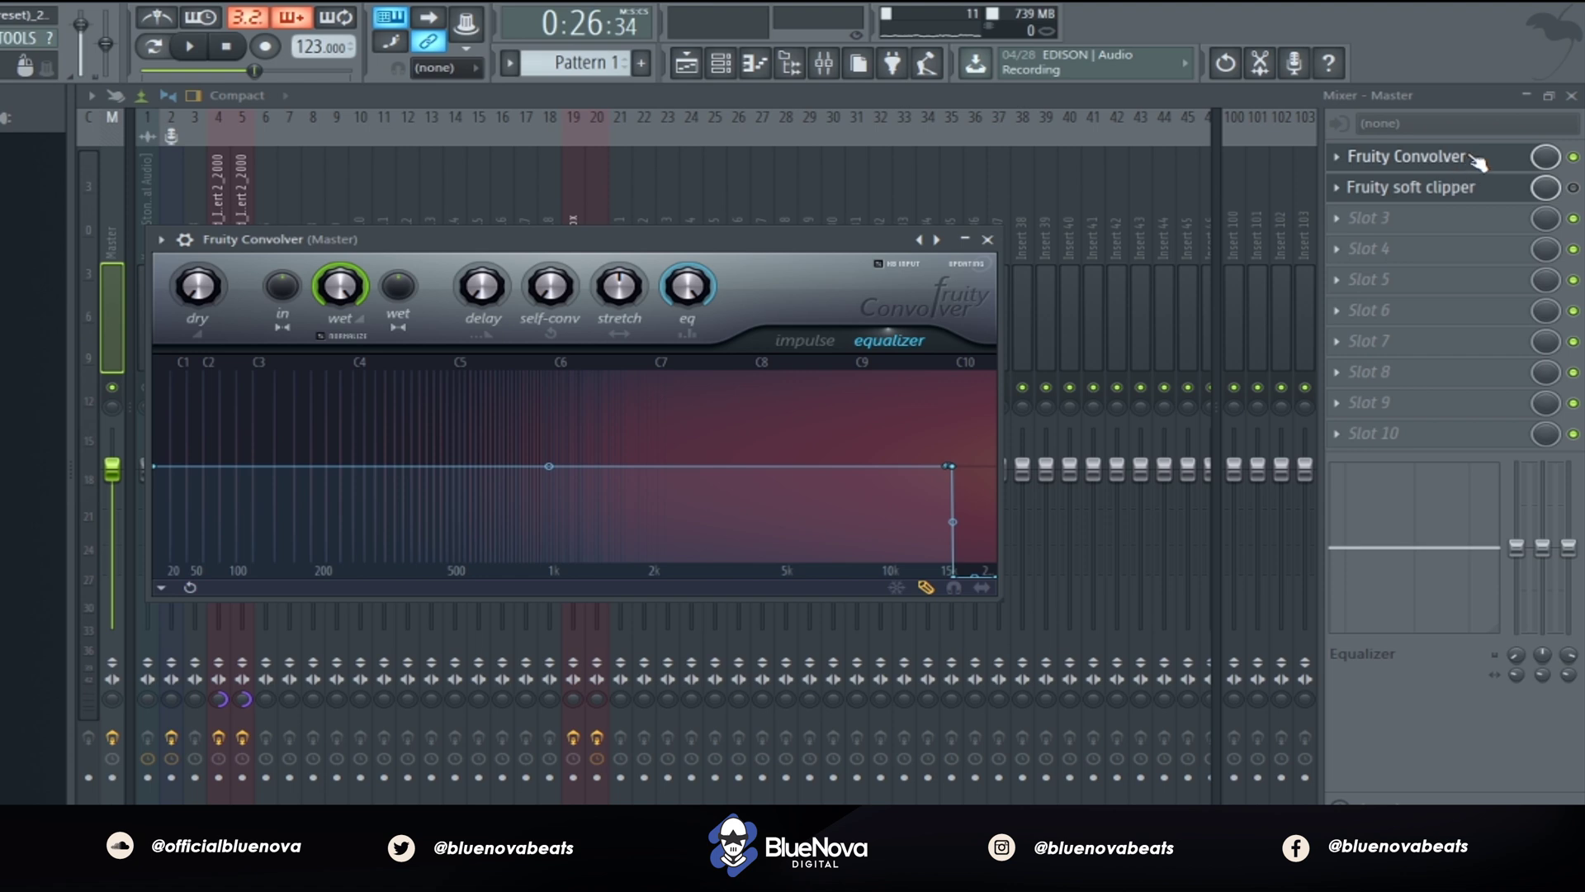
key(Escape)
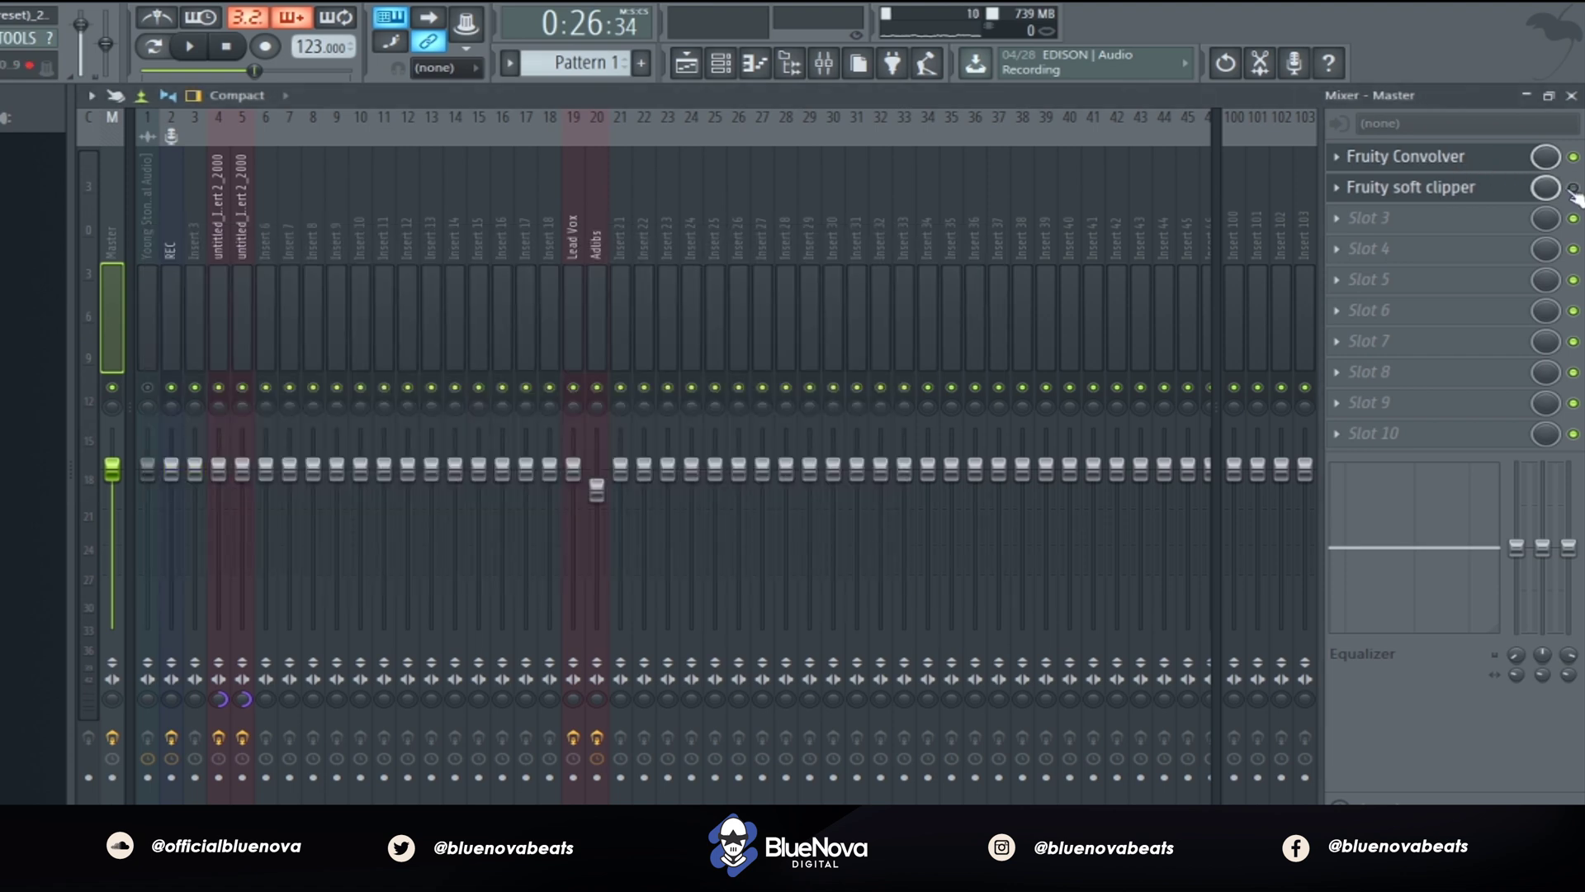
click(1483, 195)
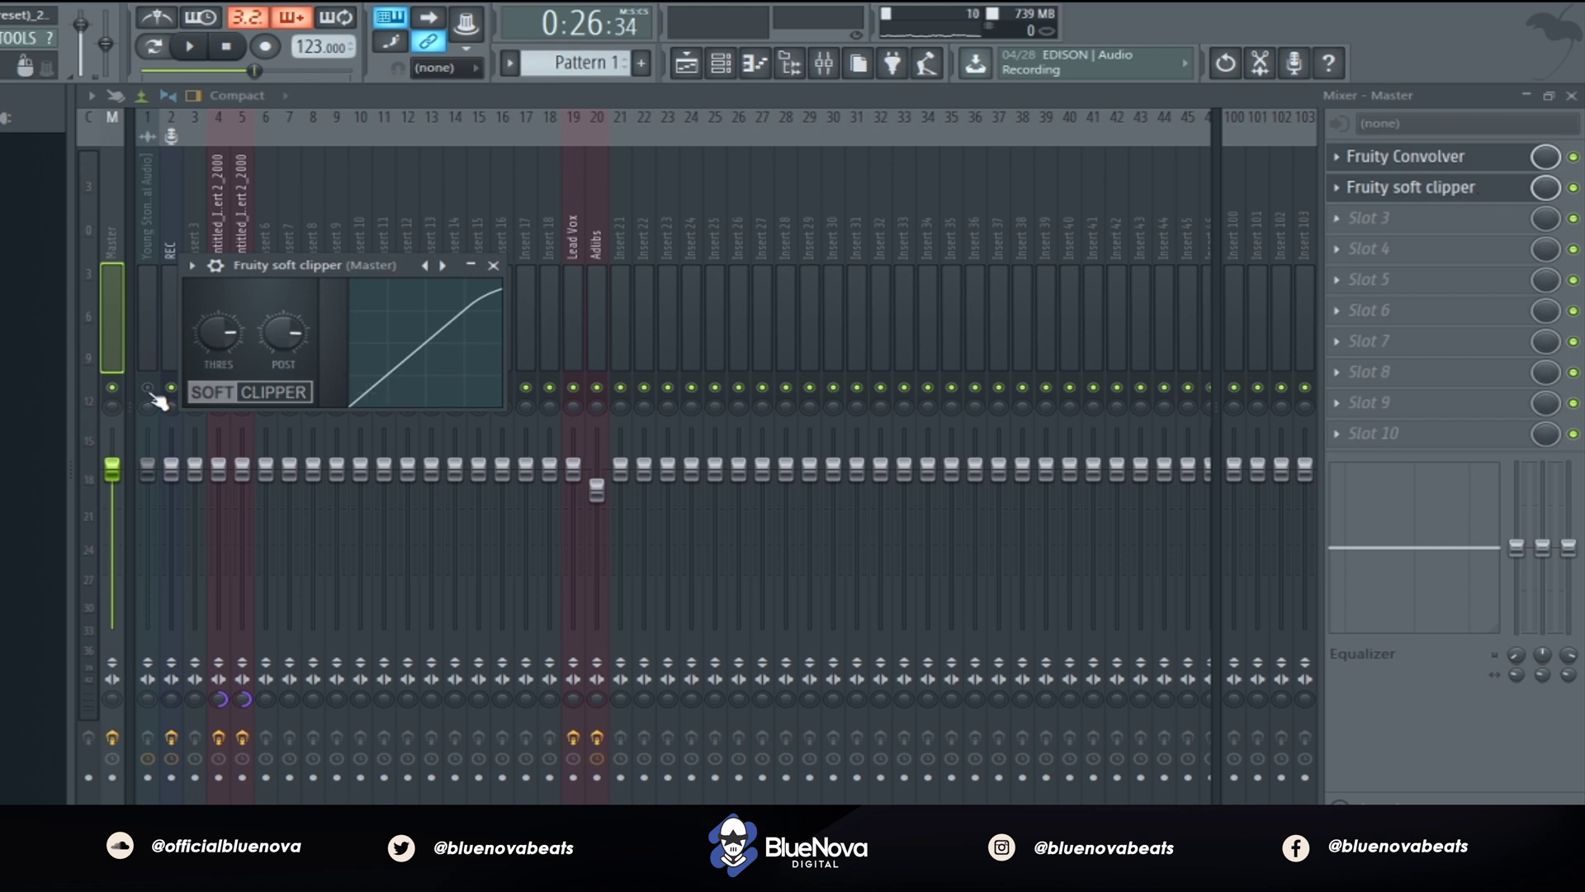
key(Escape)
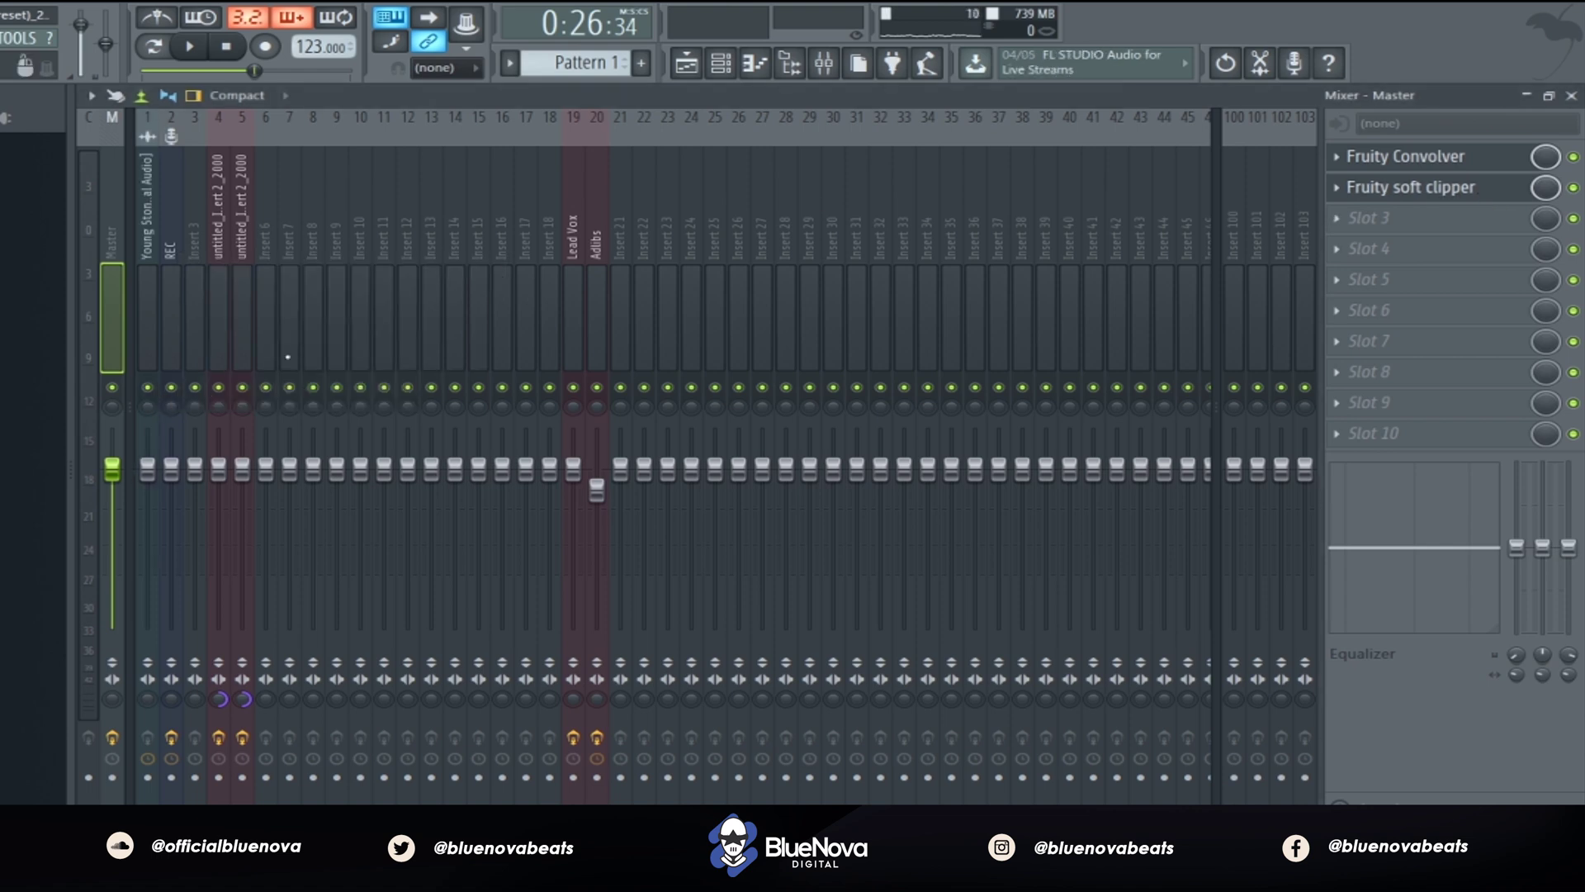
Step: Unmute playlist Track 3 and make a time selection from bar 5 to bar 17
click(687, 64)
click(192, 305)
drag(333, 147, 715, 275)
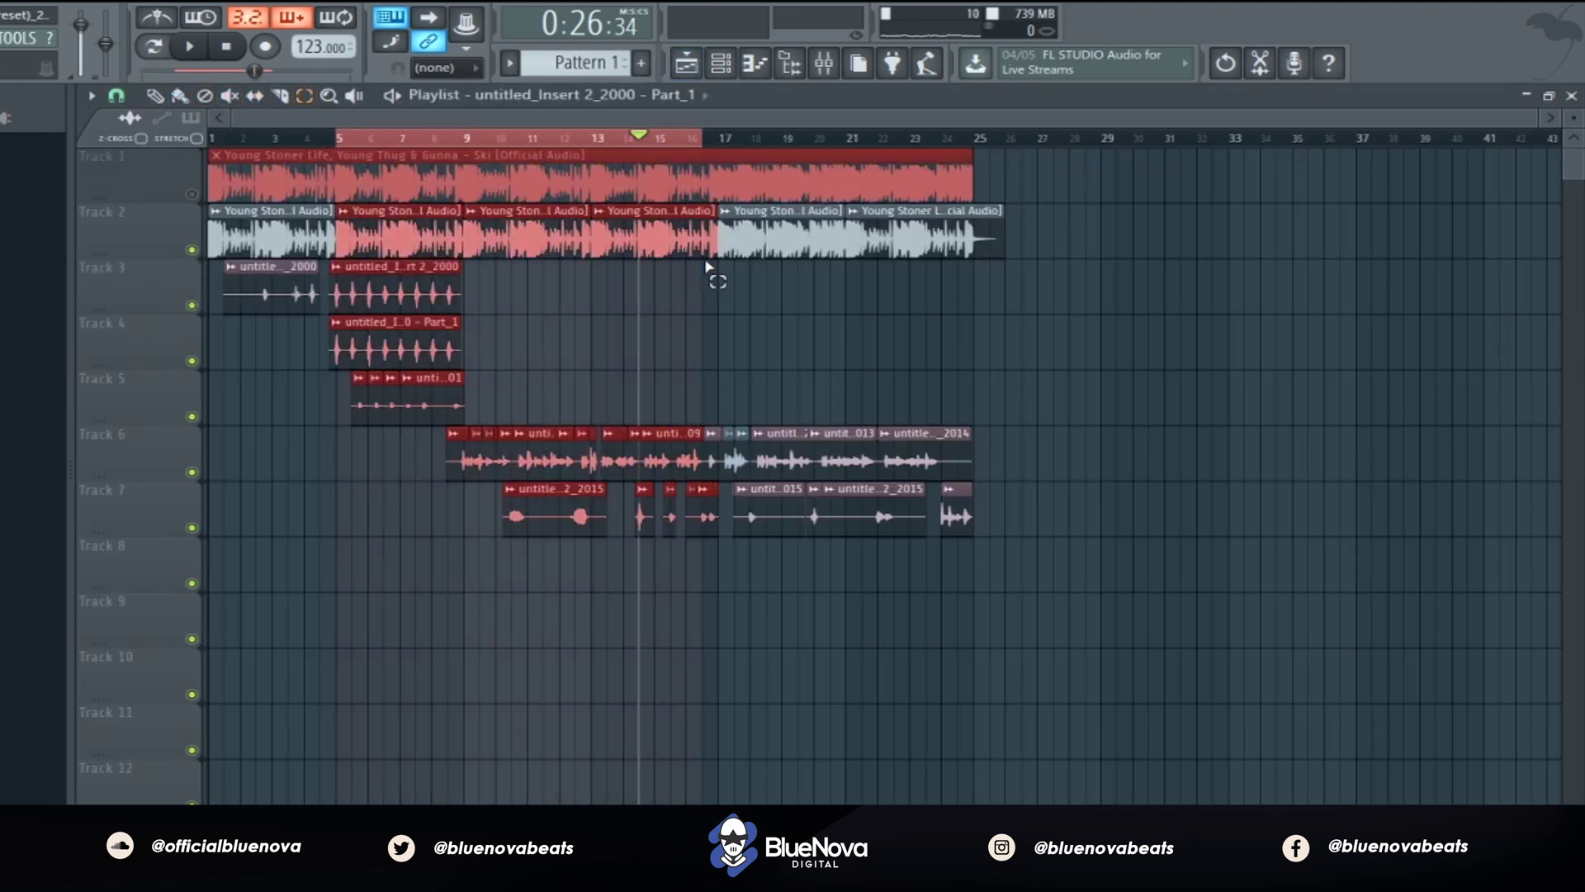
Step: Play the selected section from its start while checking the mixer levels and the Master track's Fruity soft clipper
click(225, 46)
click(832, 58)
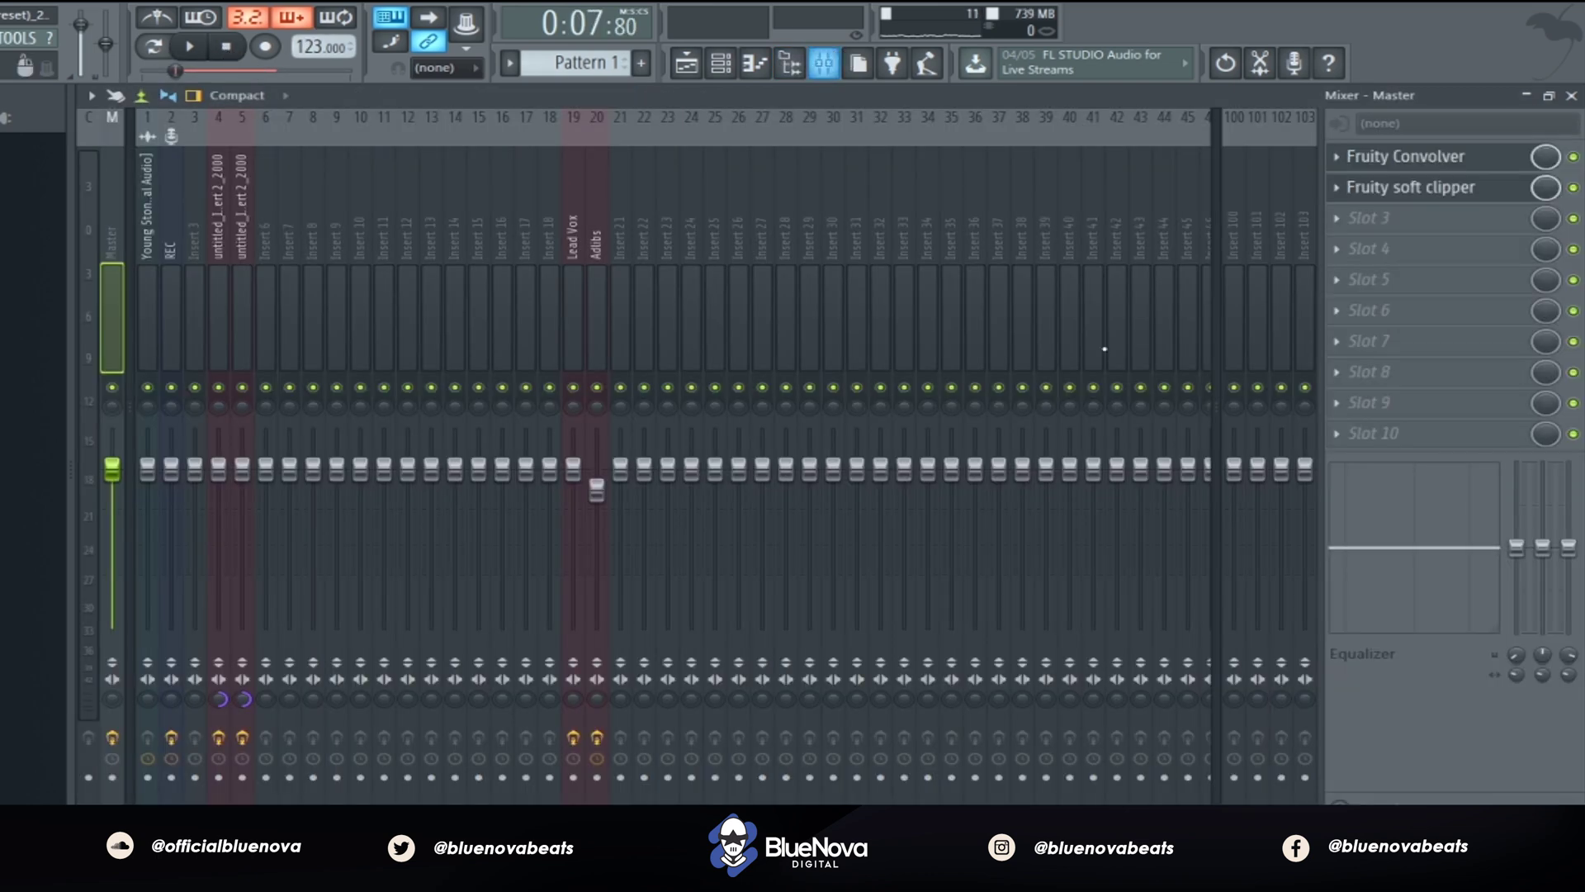
key(space)
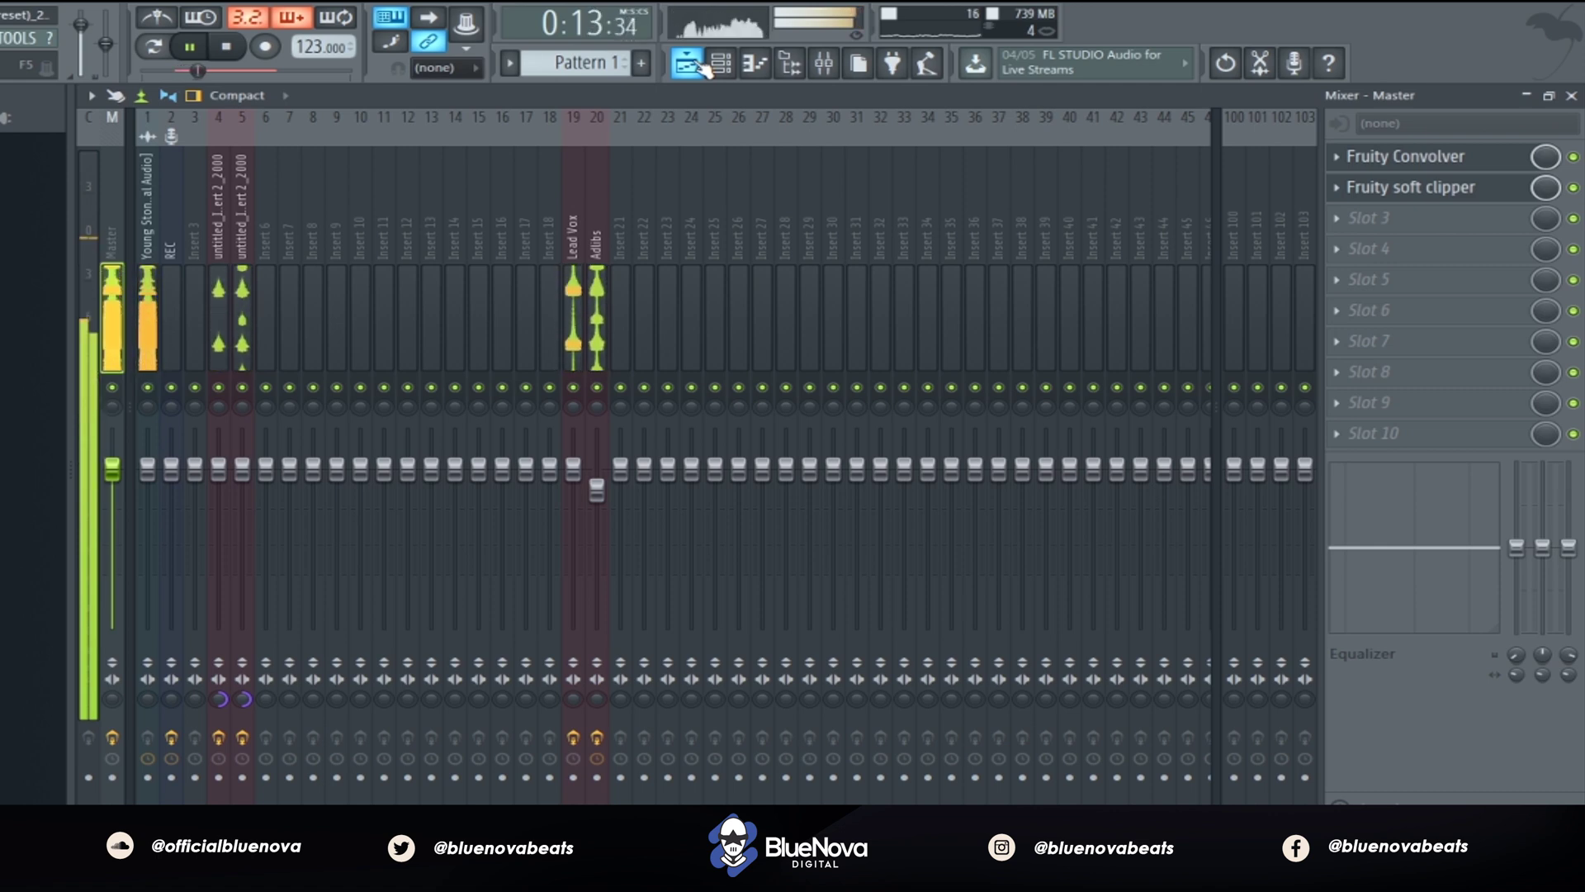
click(1435, 192)
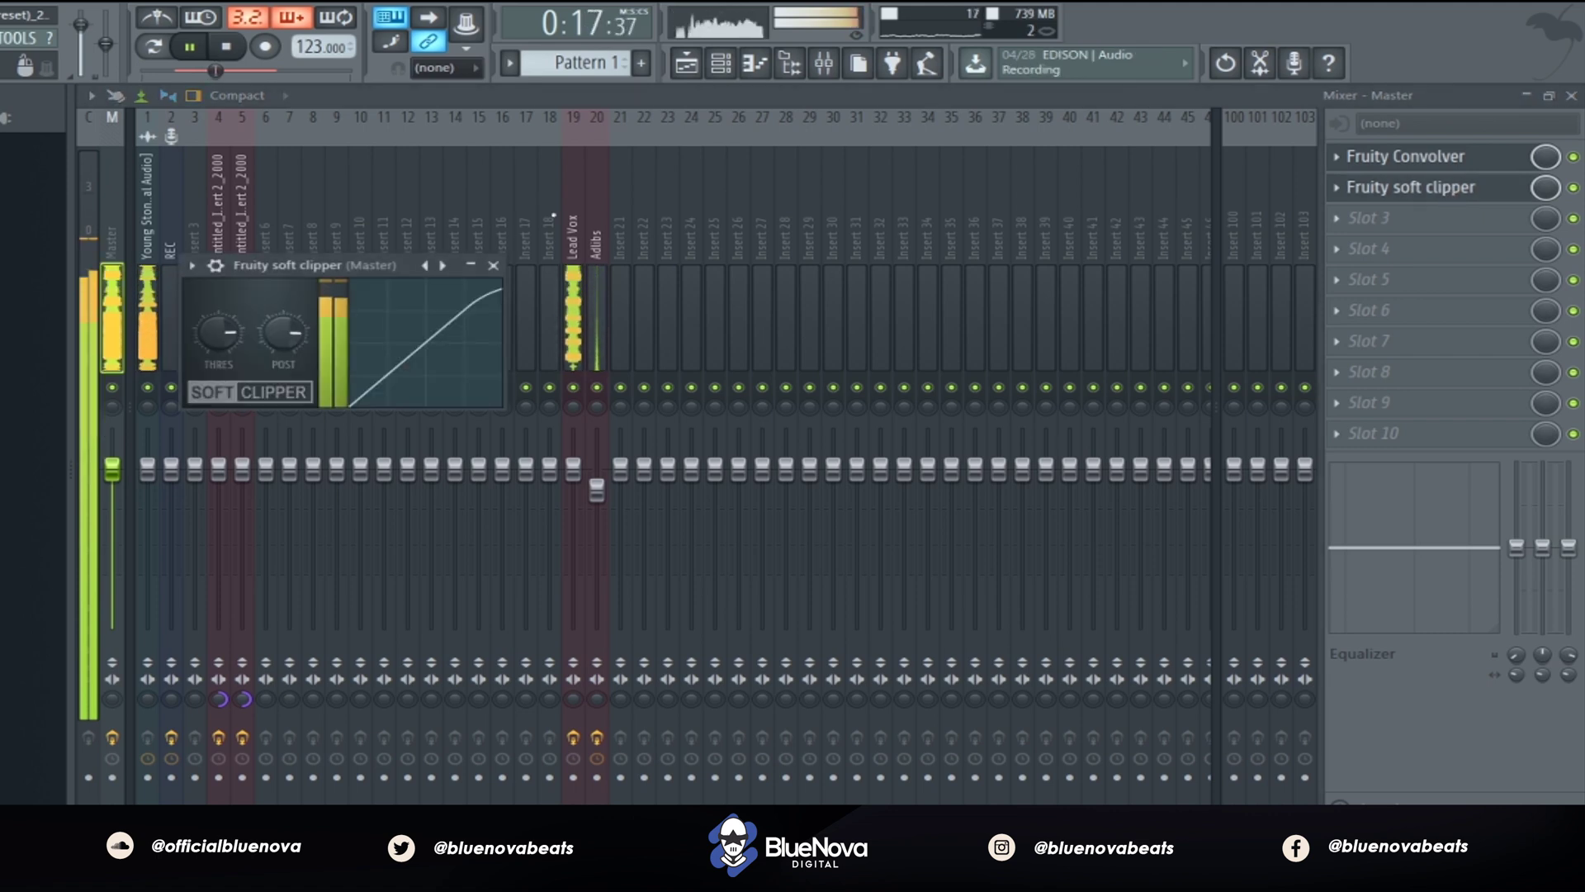
Step: Return to the playlist, clear the time selection and stop playback
click(704, 66)
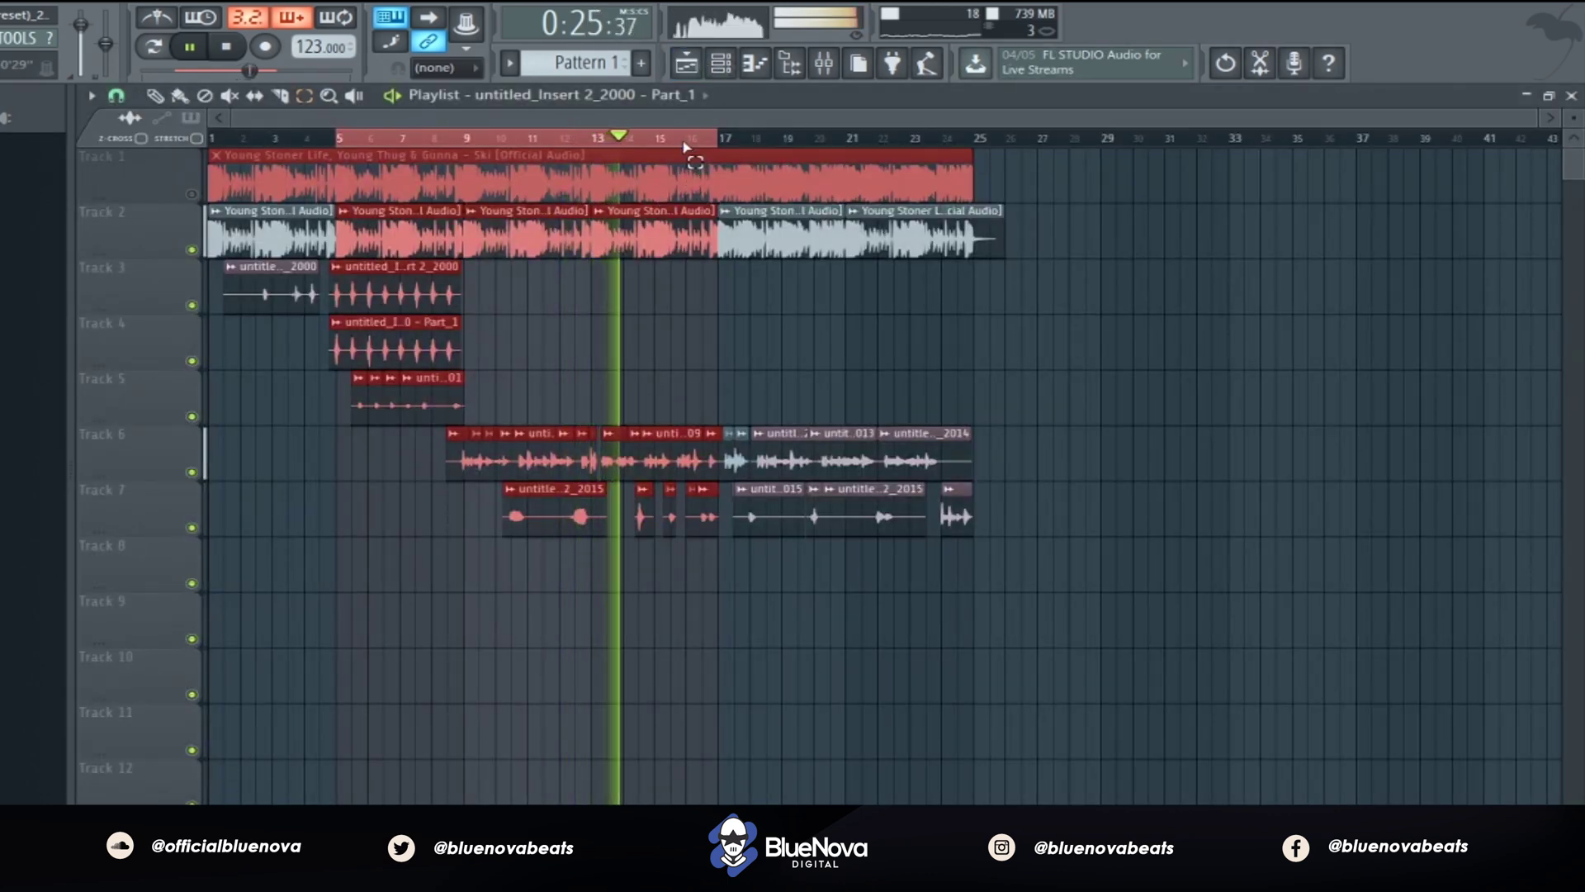
key(ctrl+d)
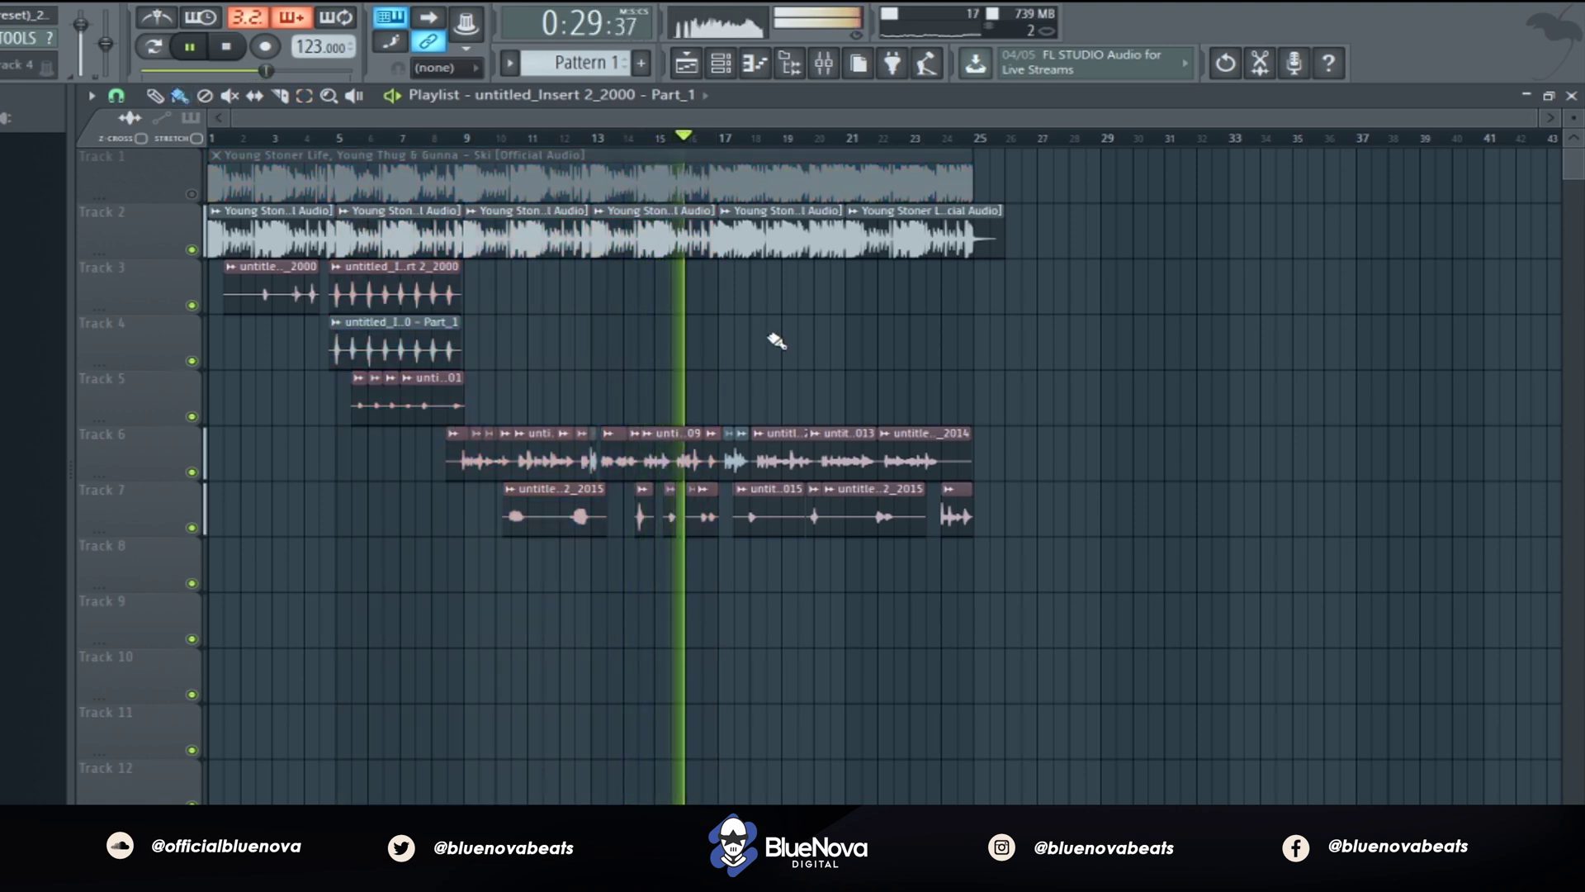
key(space)
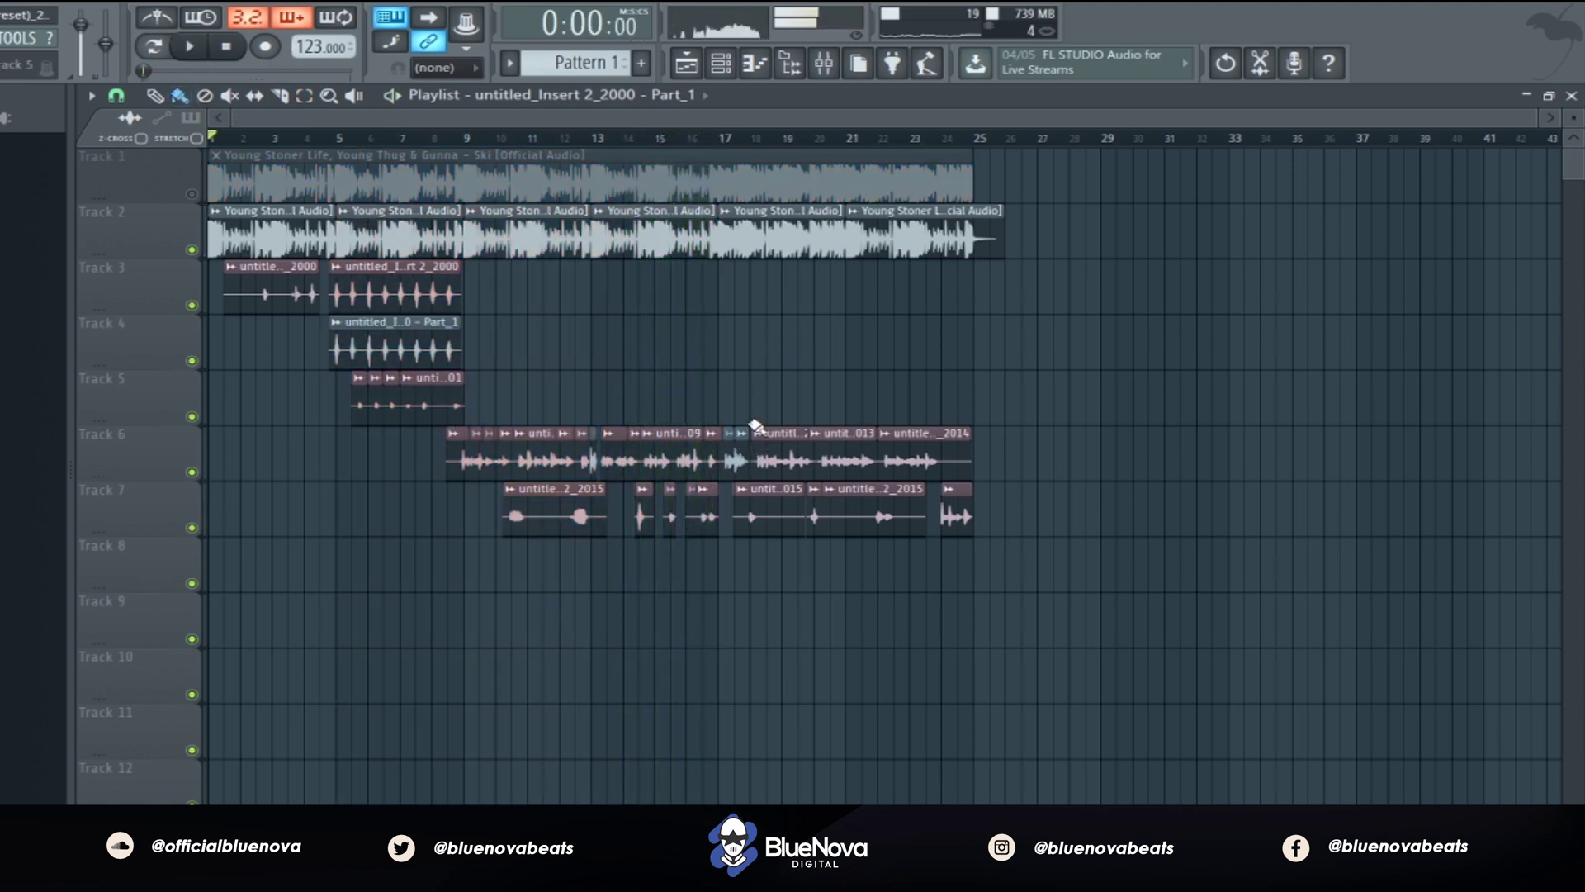